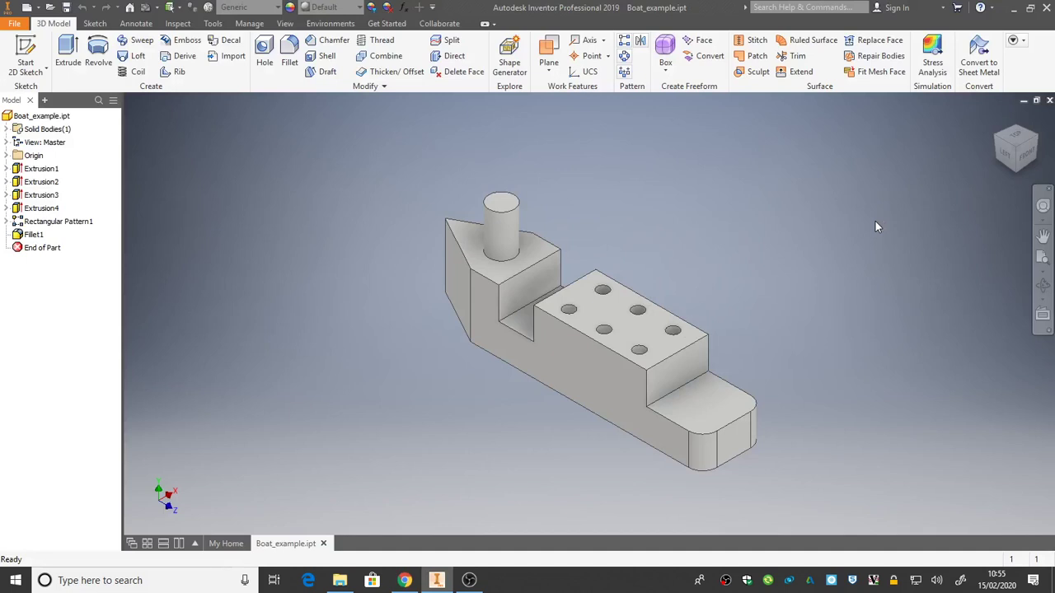
Step: Create a new part from the Metric Standard (mm).ipt template, accepting the style conflict notice
click(1037, 145)
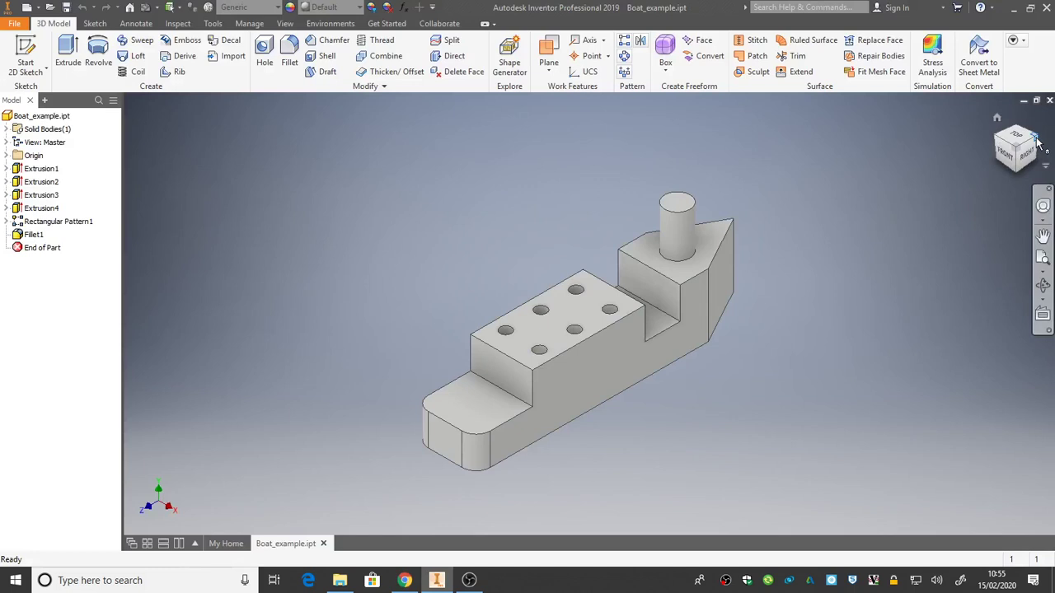
click(1019, 130)
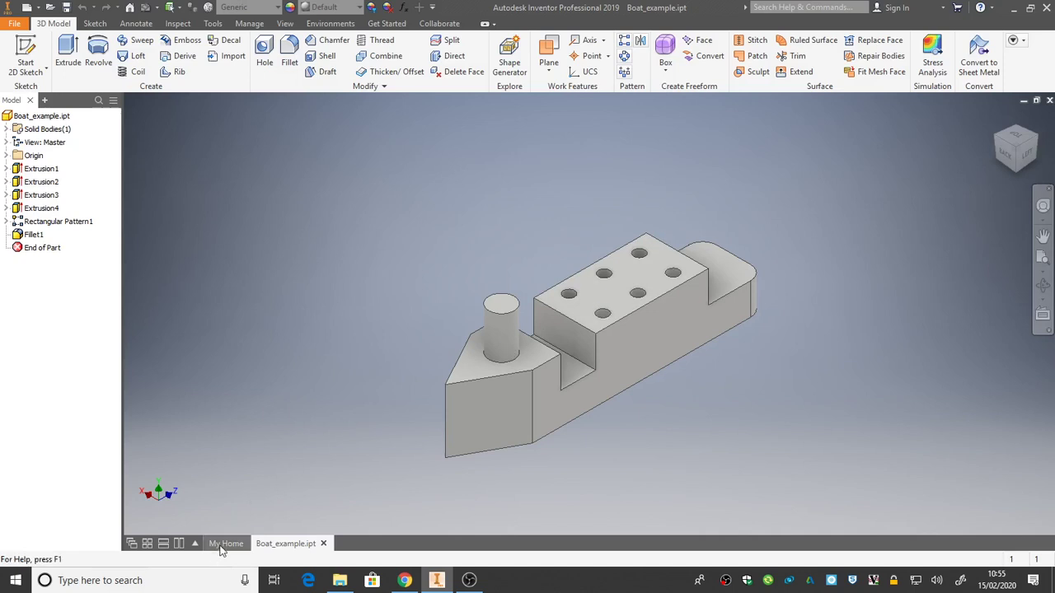
click(217, 547)
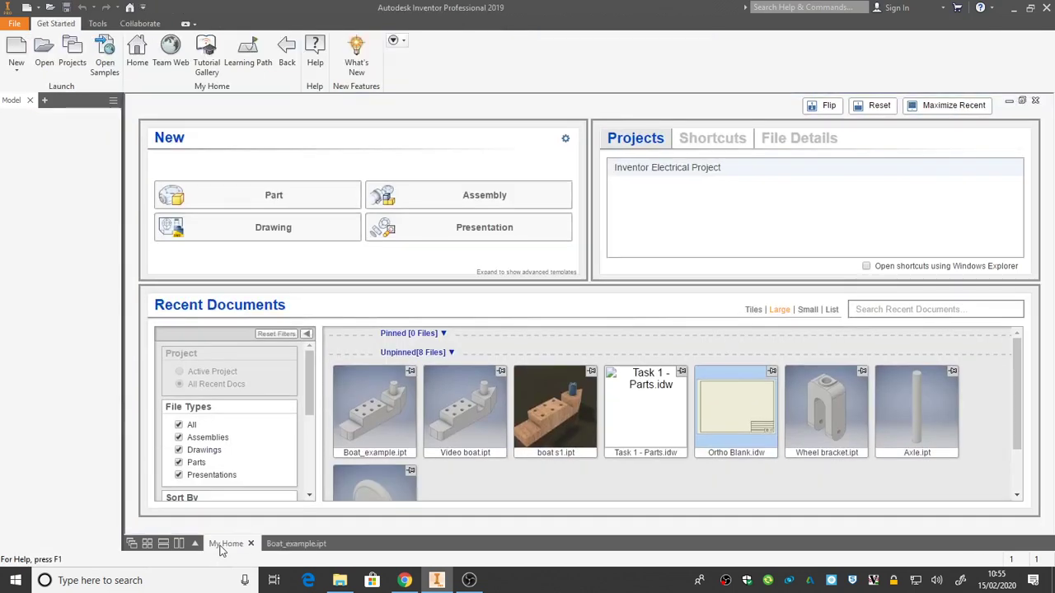
click(18, 50)
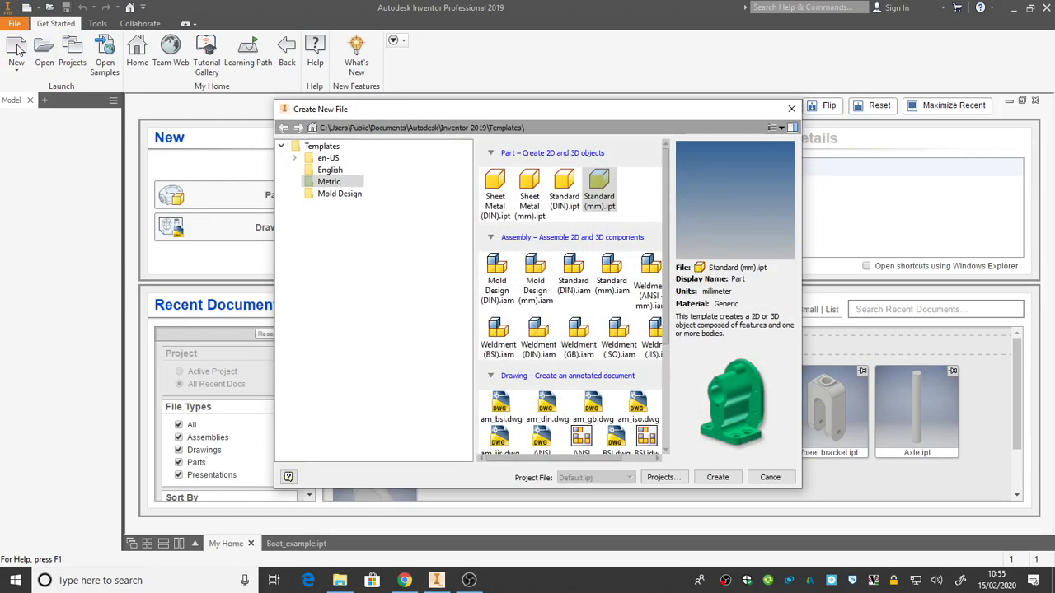
click(323, 184)
click(601, 186)
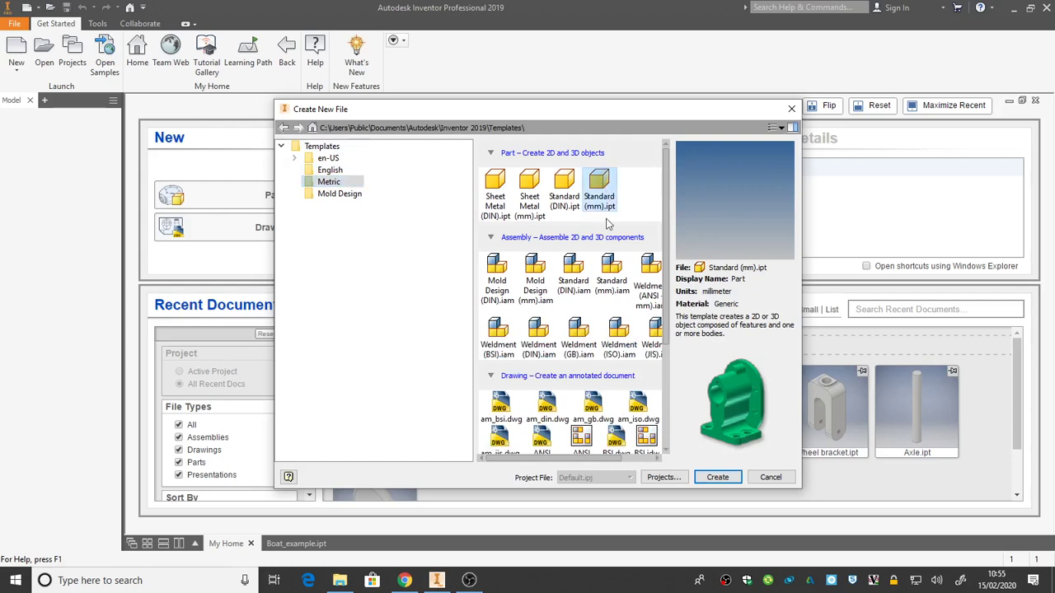
click(717, 478)
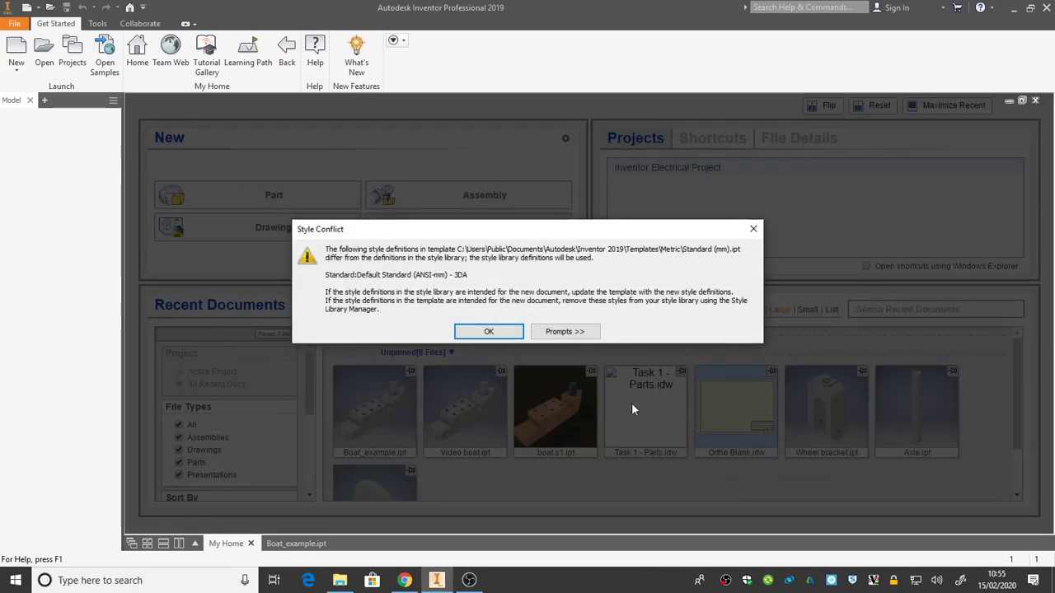
click(489, 332)
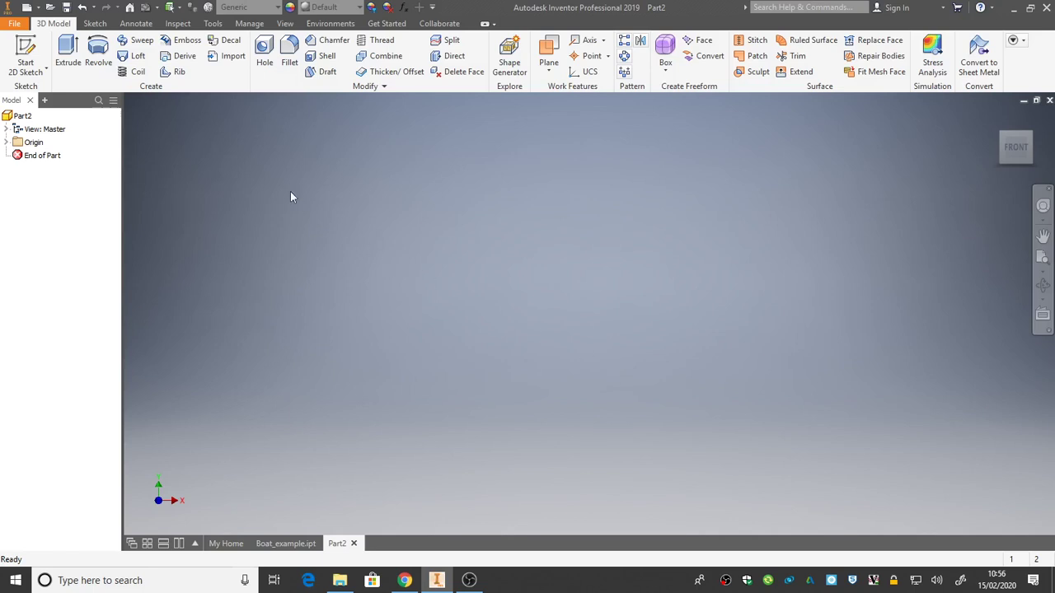
Step: Sketch on the XZ plane a two-point rectangle with its first corner at the origin
click(33, 47)
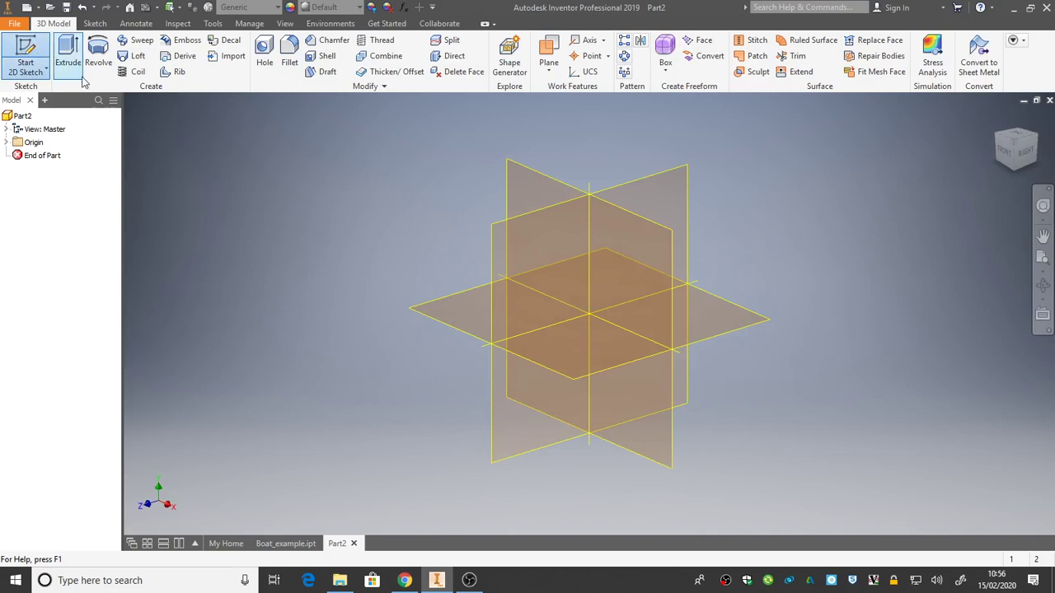
click(427, 310)
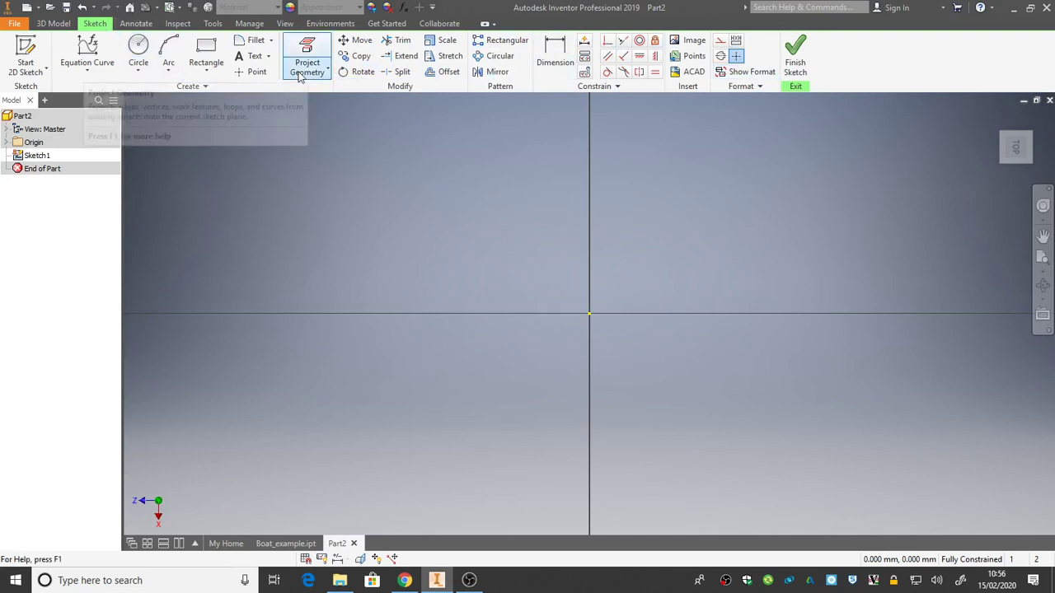
click(204, 51)
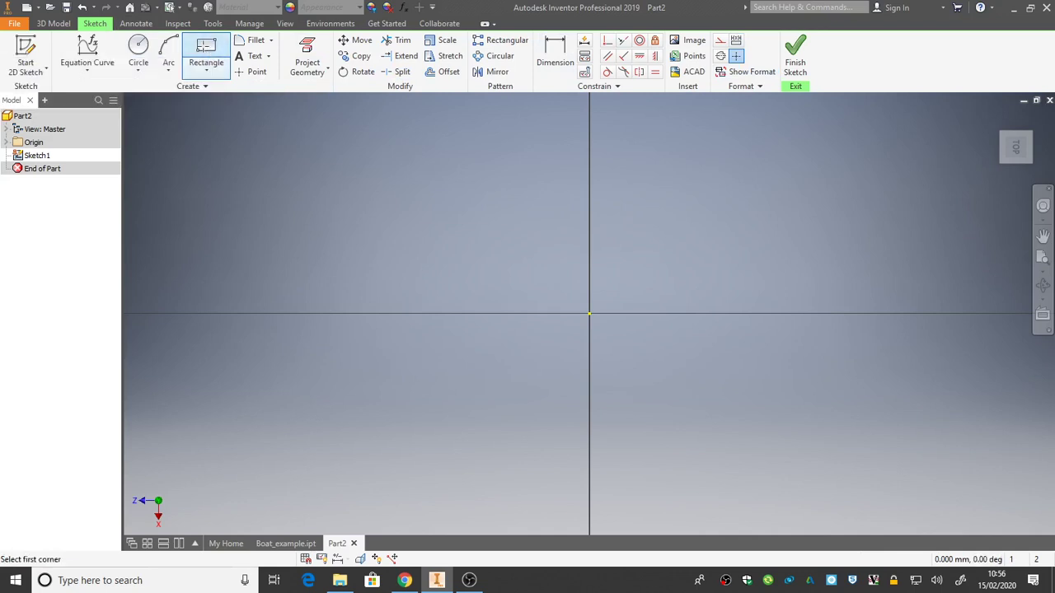
click(589, 313)
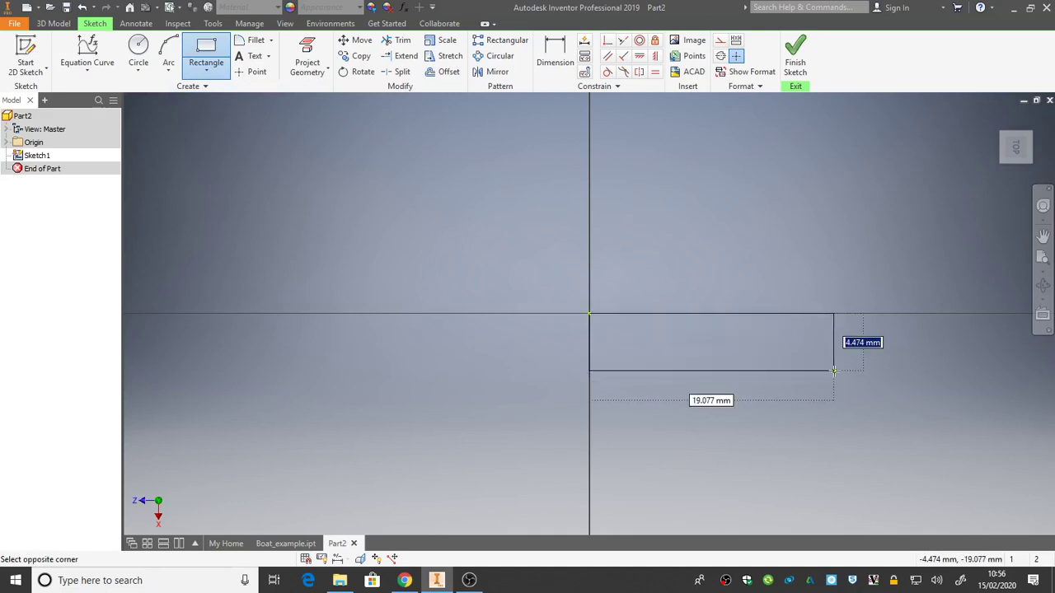
click(931, 408)
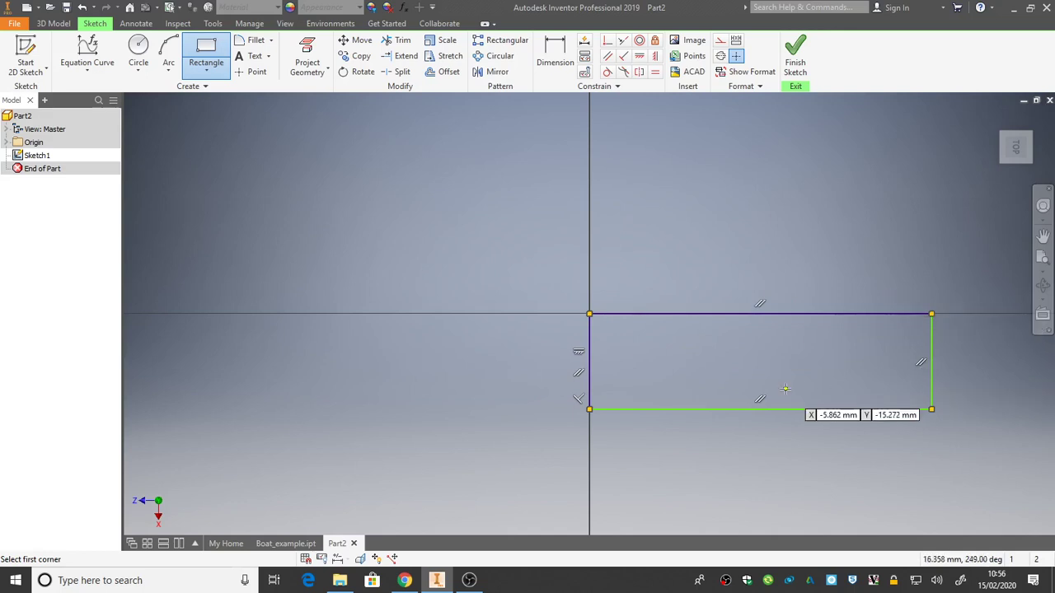
key(Escape)
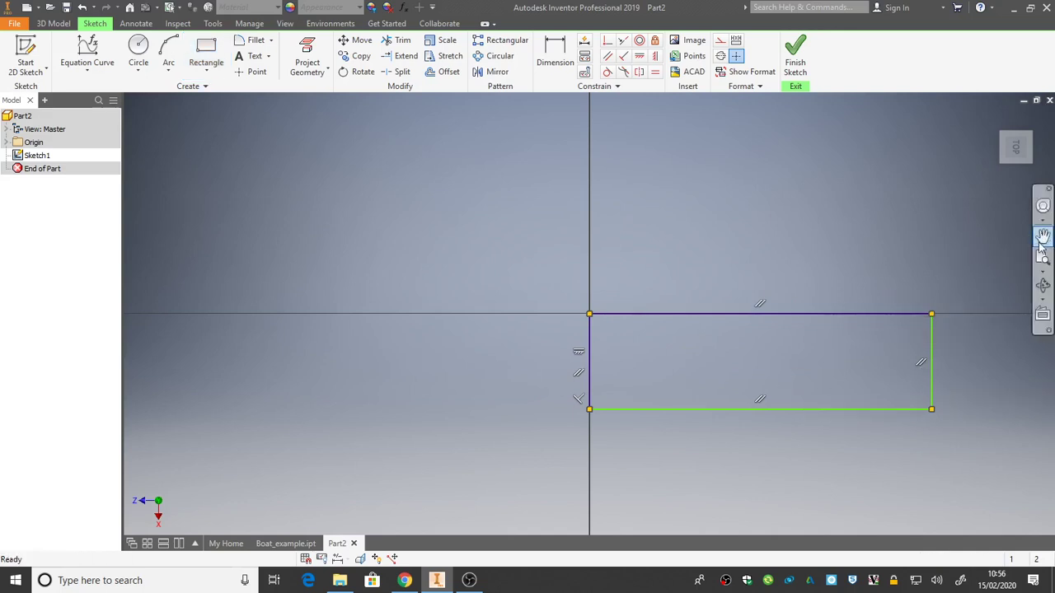
Step: Pan the sketch view left and up, then re-invoke the rectangle command with R
click(1042, 237)
drag(961, 365, 835, 349)
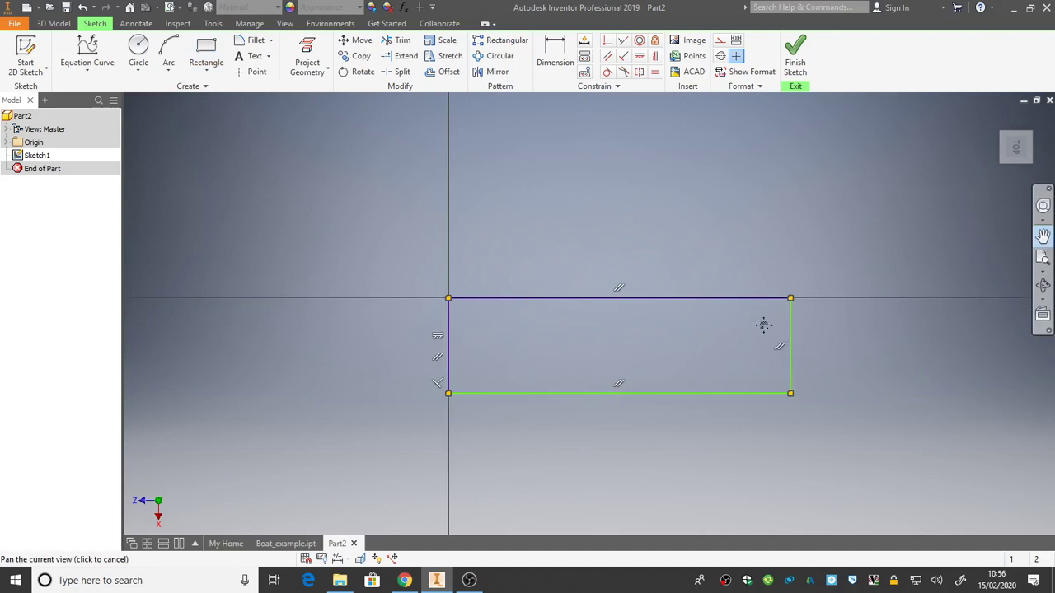
drag(763, 325, 705, 295)
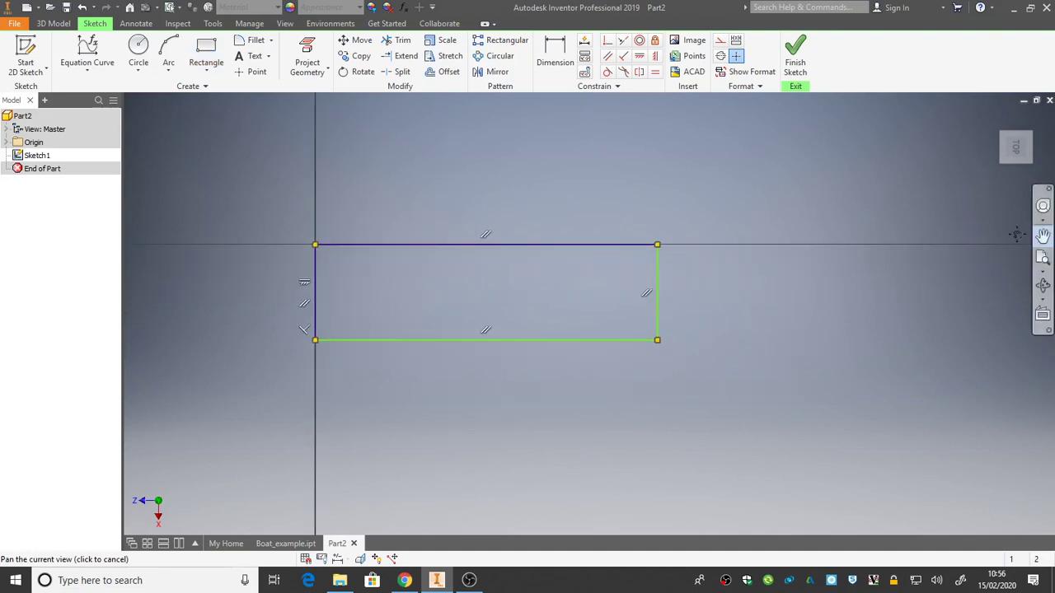
click(1042, 237)
key(r)
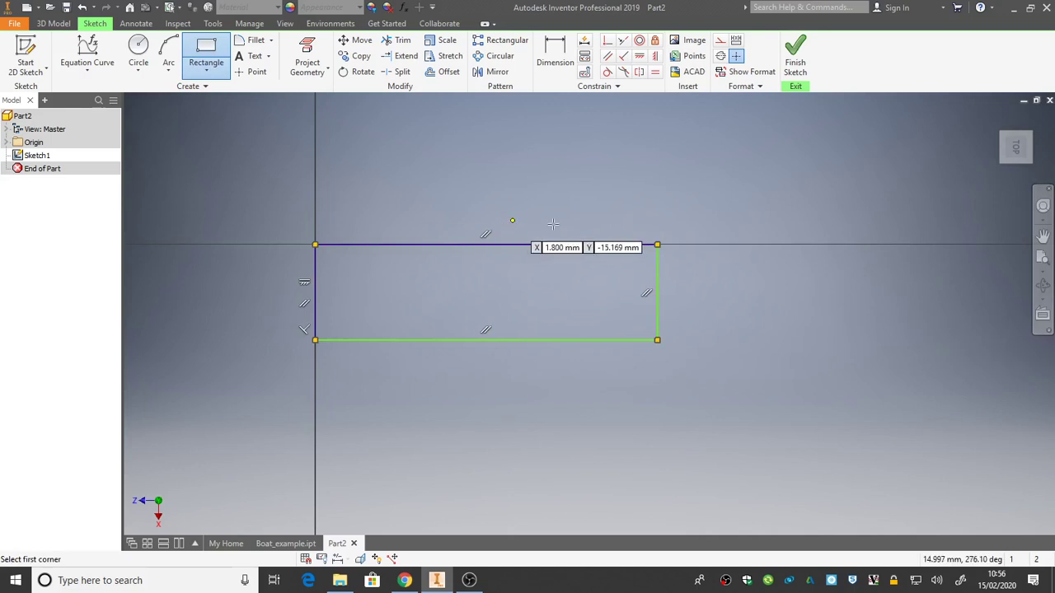
right_click(592, 188)
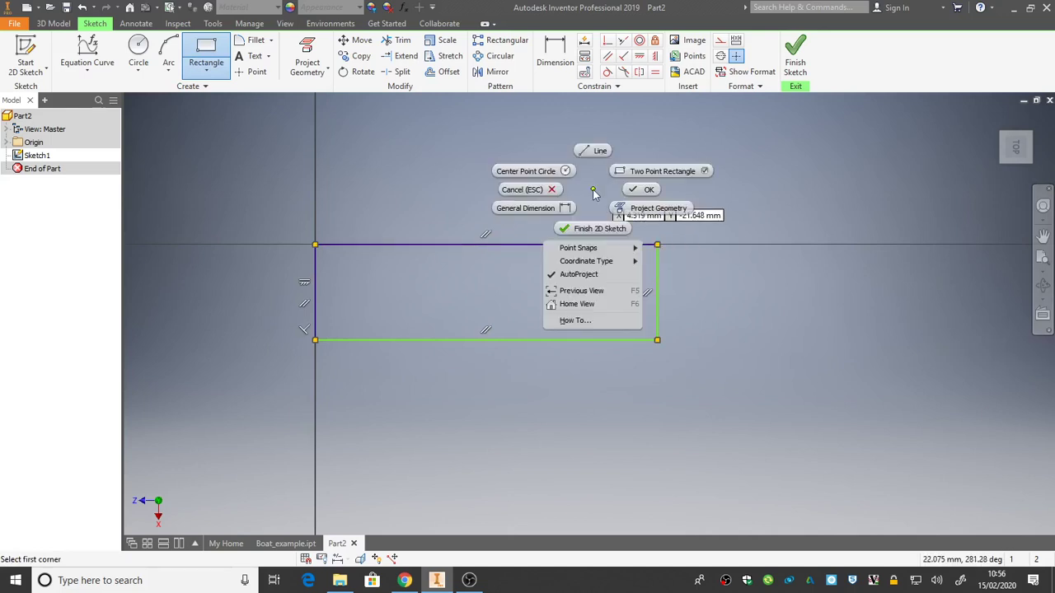
Step: Draw bow lines from the rectangle's top-right corner to a tip and back to the bottom-right corner
click(635, 189)
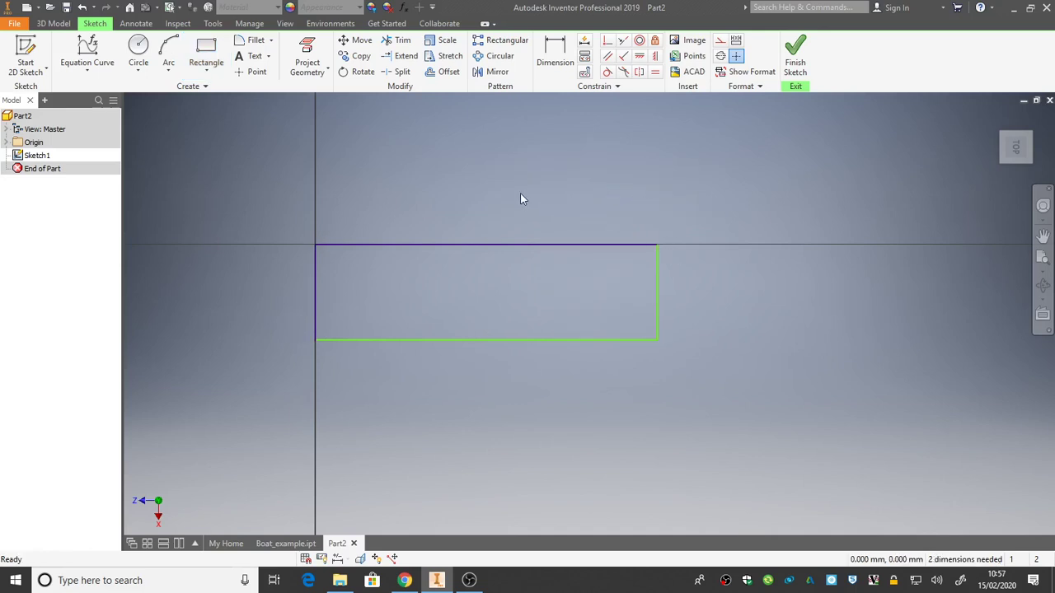
click(88, 72)
click(80, 95)
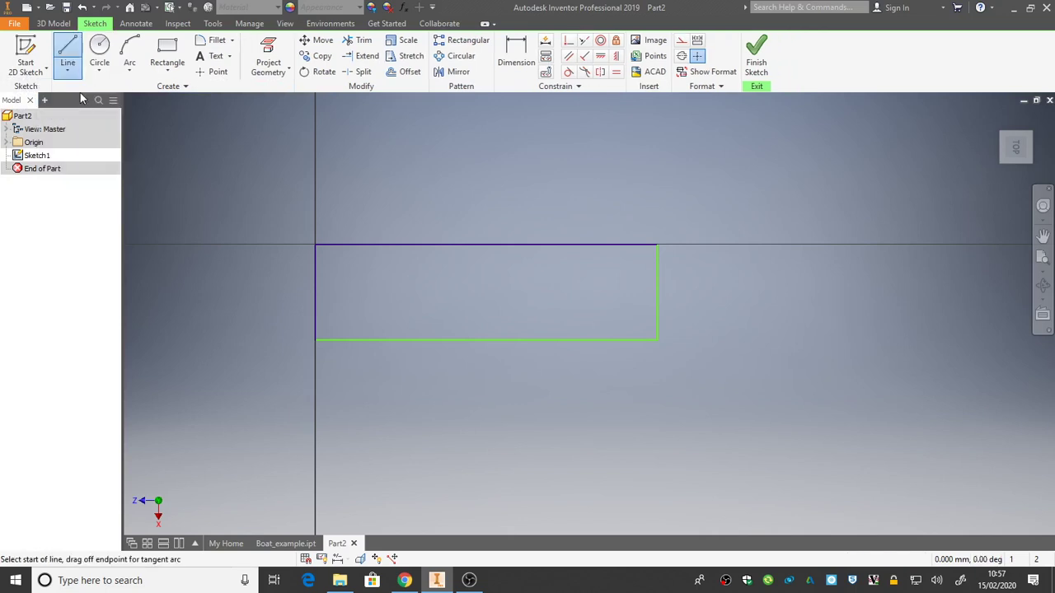
click(656, 244)
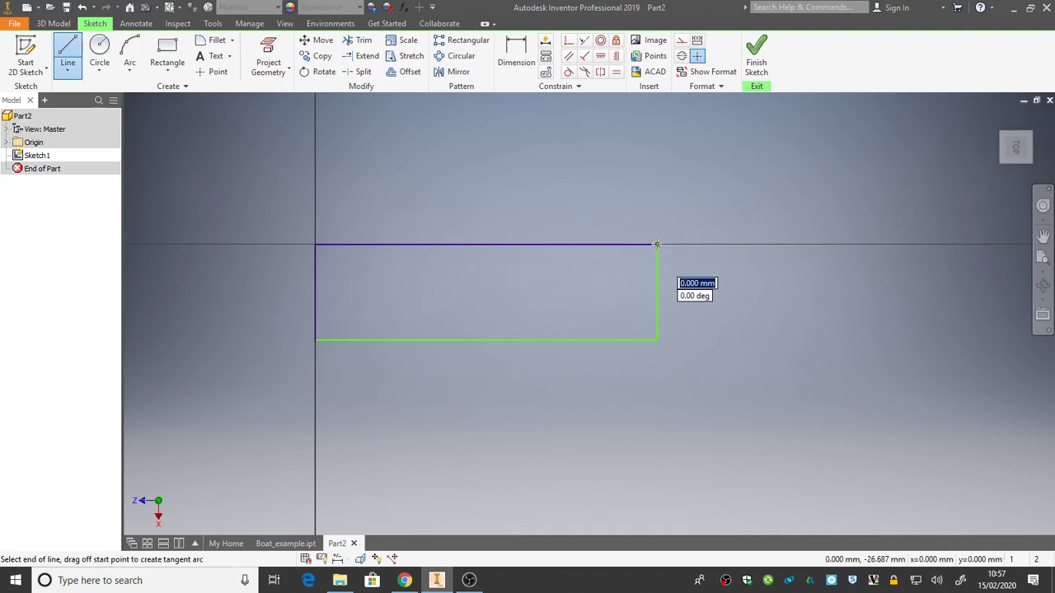
click(754, 293)
click(657, 339)
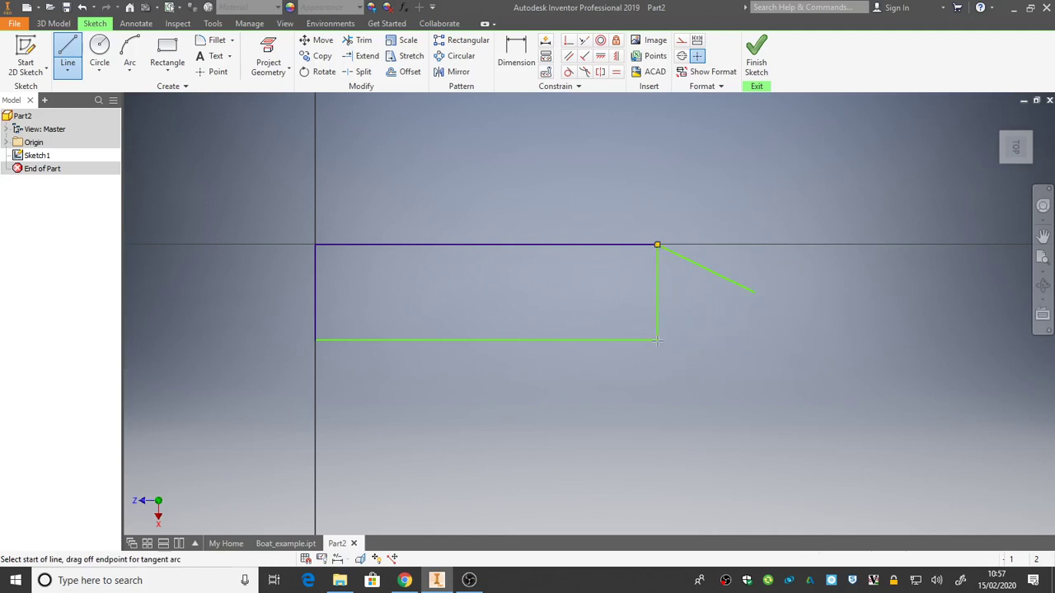
right_click(727, 360)
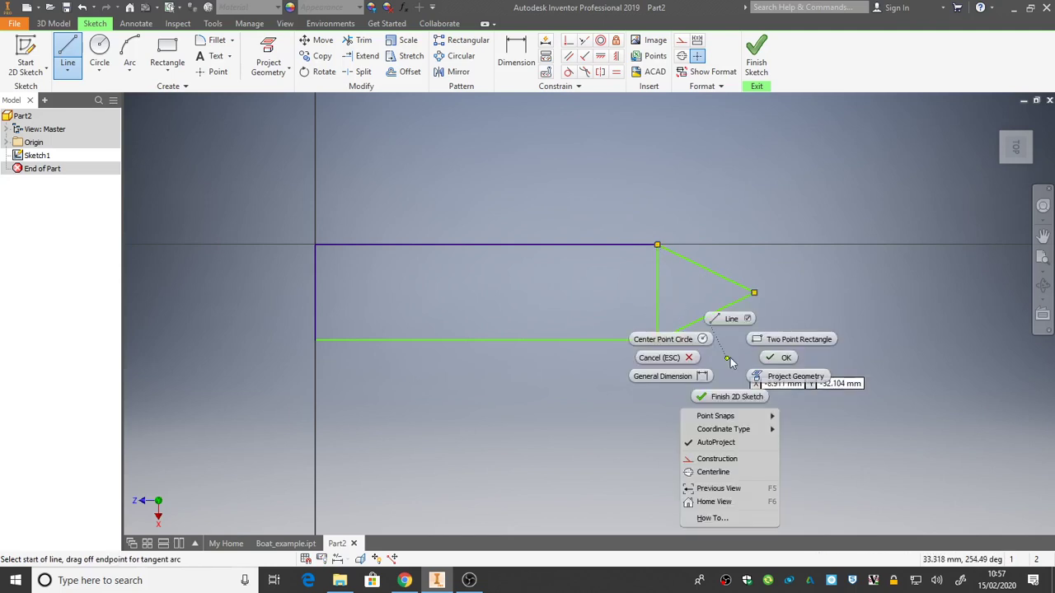
click(773, 359)
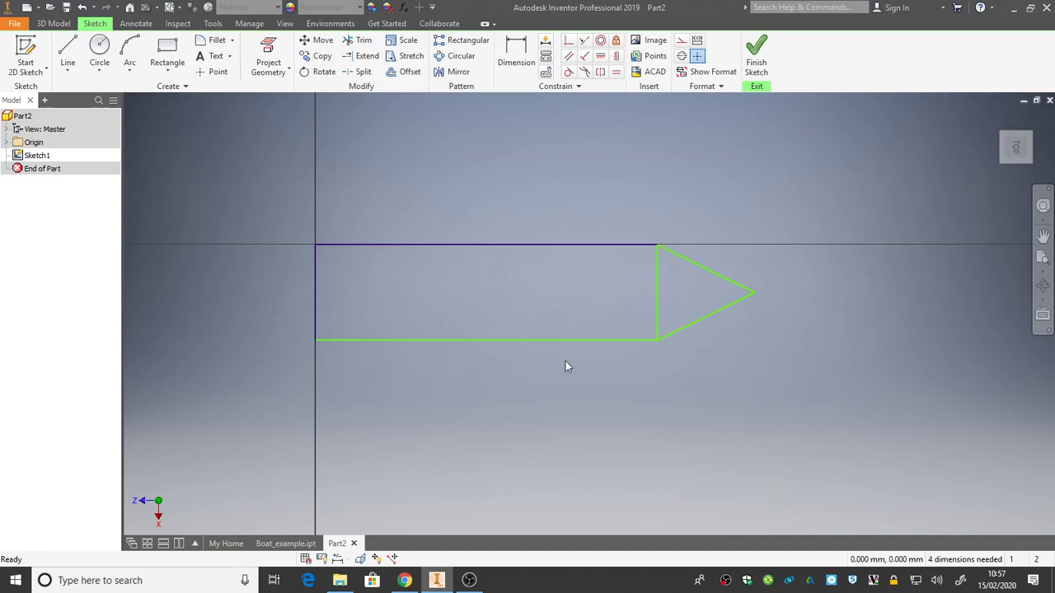
Step: Dimension the left edge to the bow tip as 205 mm, then view the sketch from the top
click(519, 62)
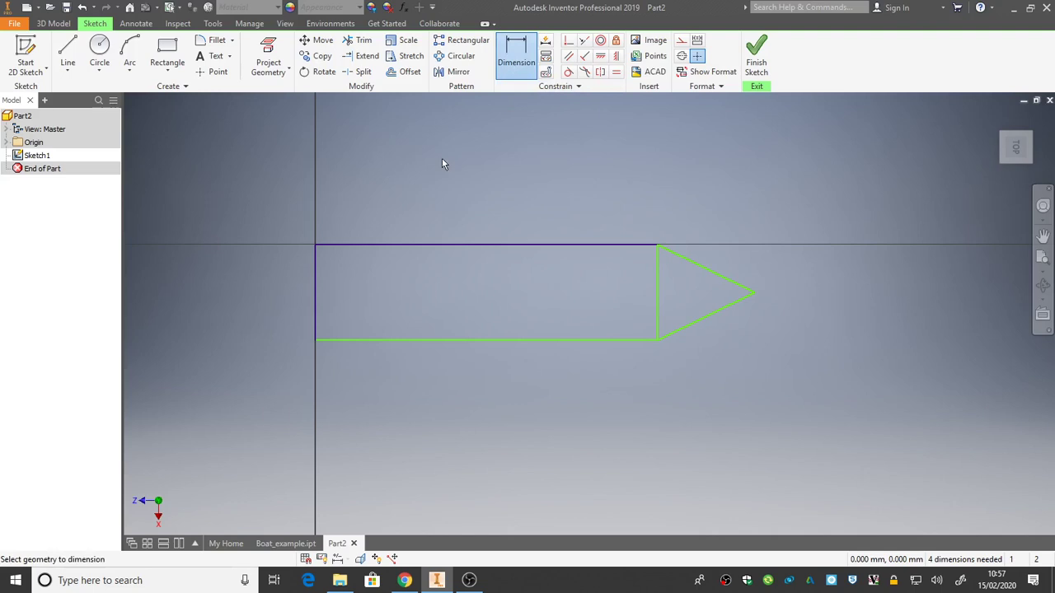
click(315, 262)
click(325, 262)
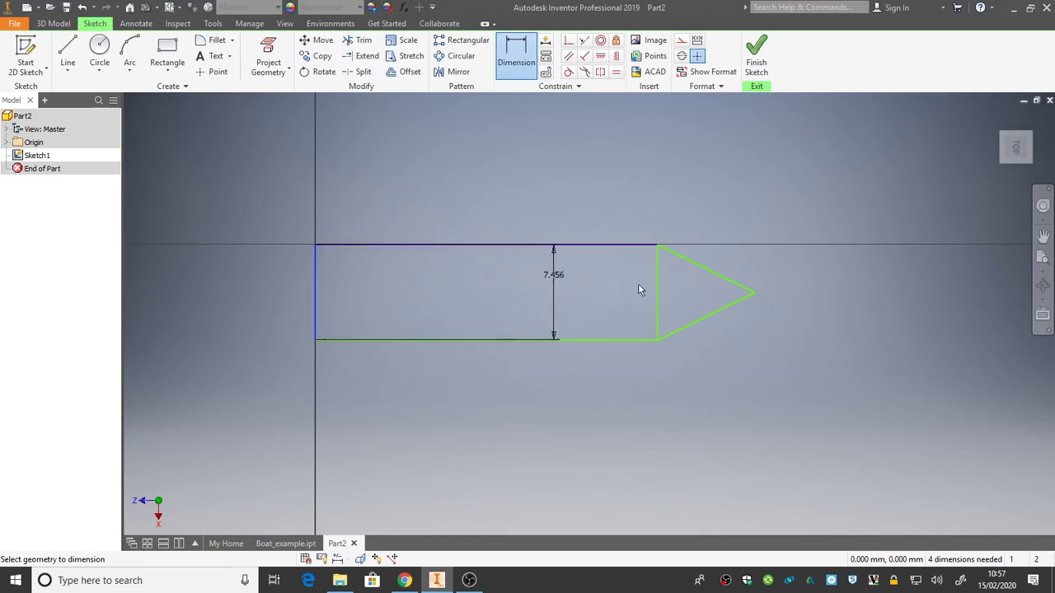
key(Escape)
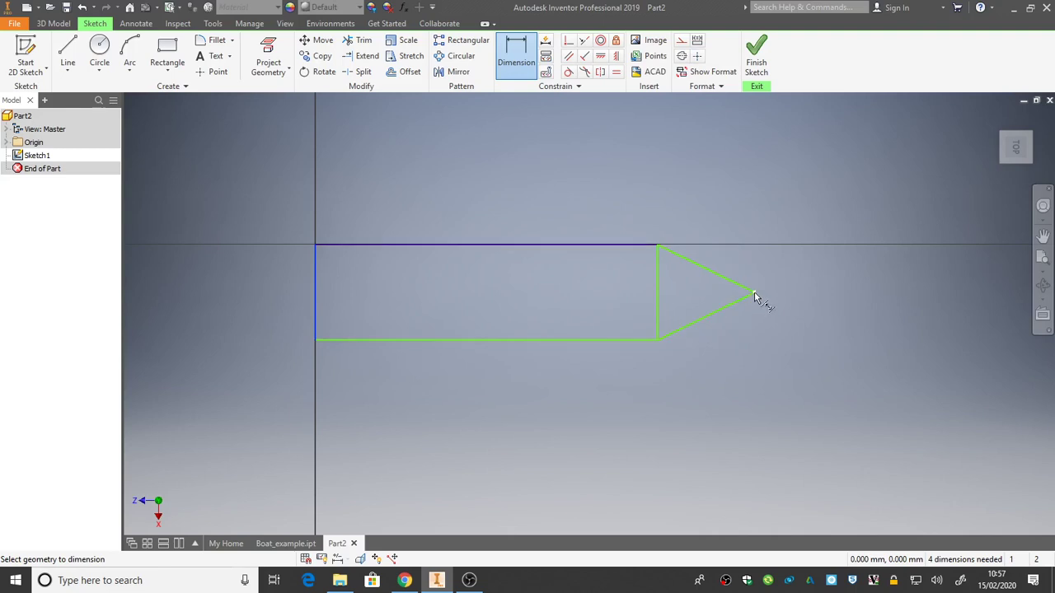
click(754, 293)
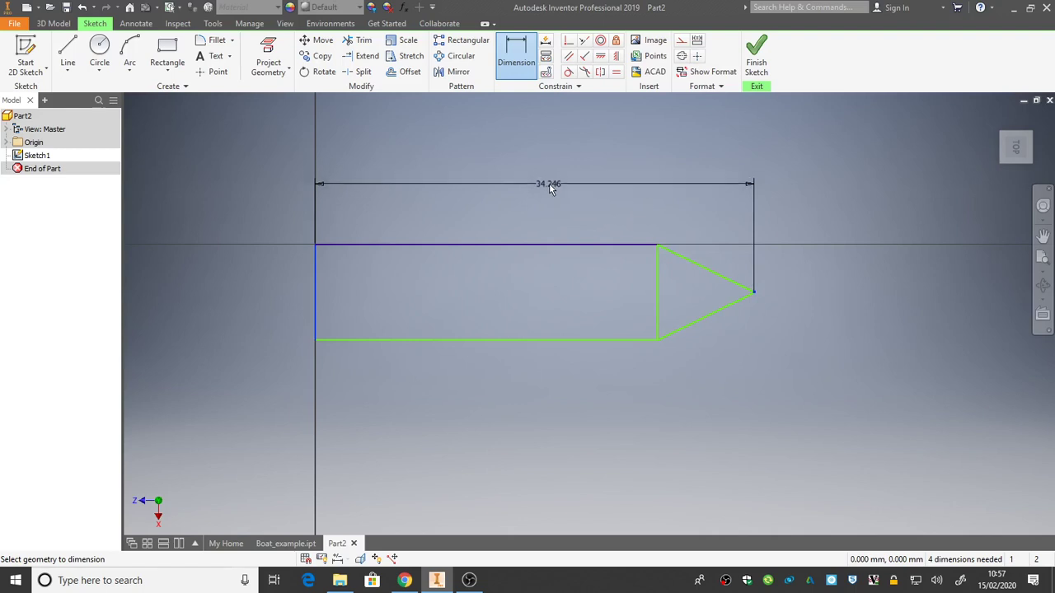
click(548, 186)
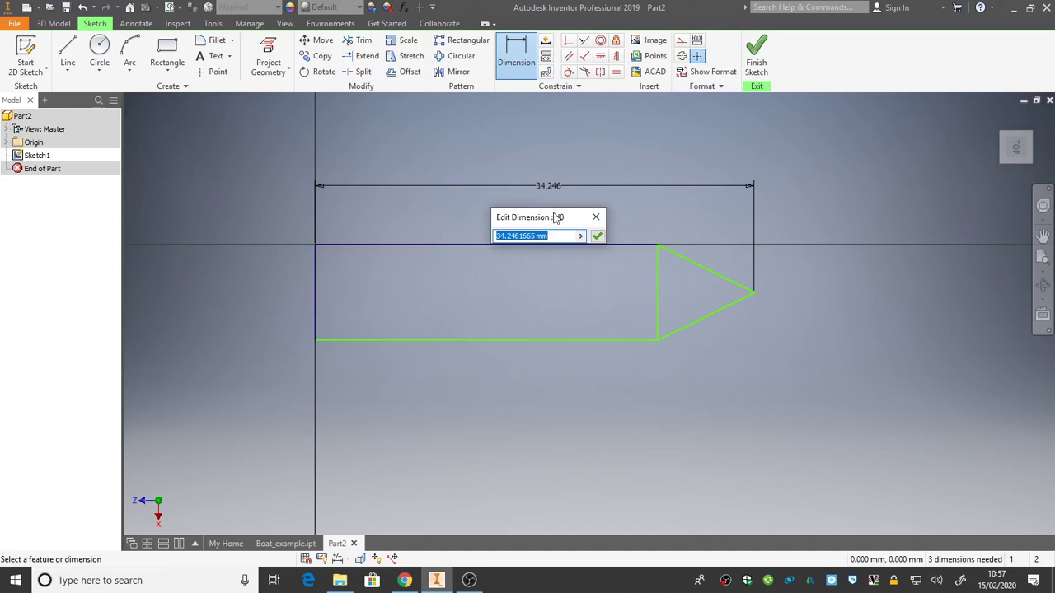
text(205)
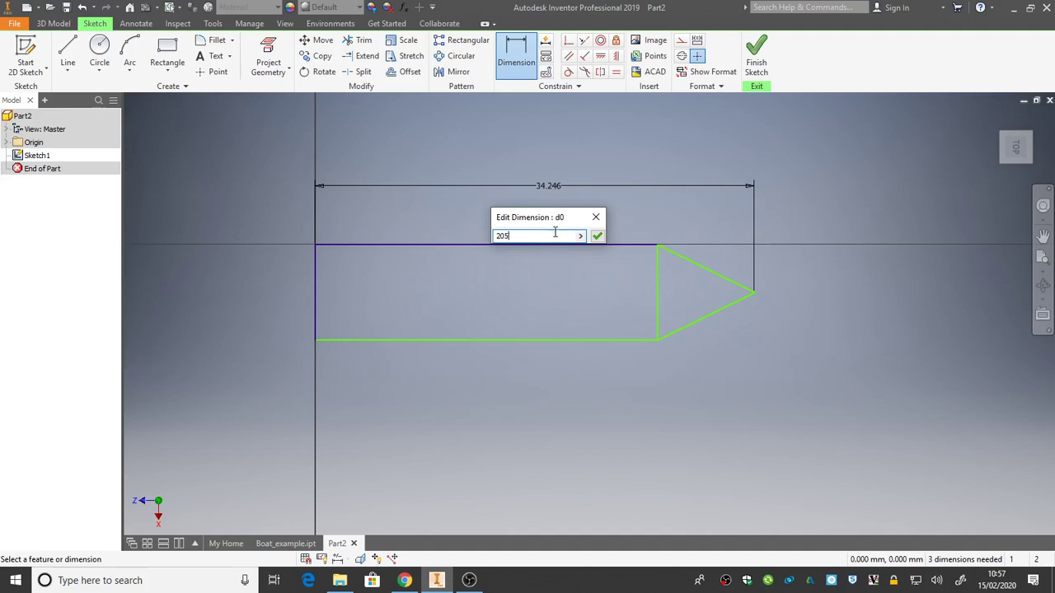
click(597, 237)
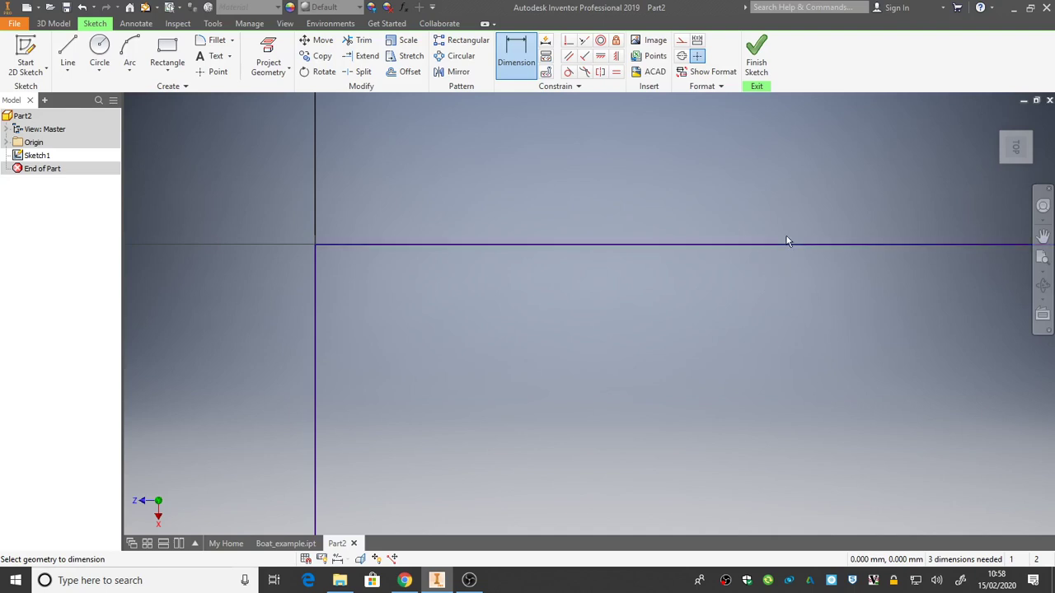
mouse_move(1015, 159)
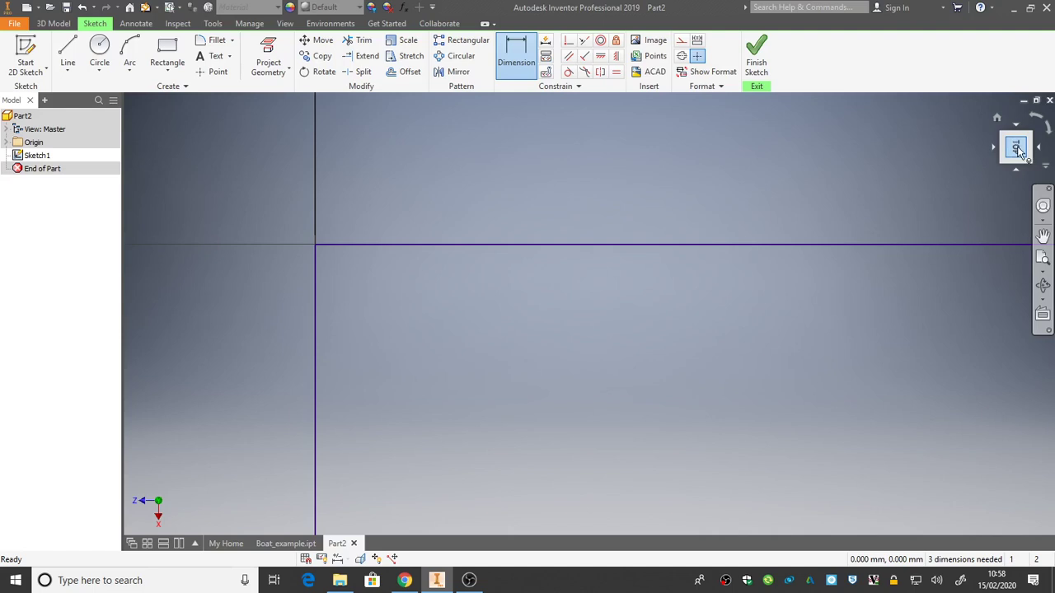
click(1019, 149)
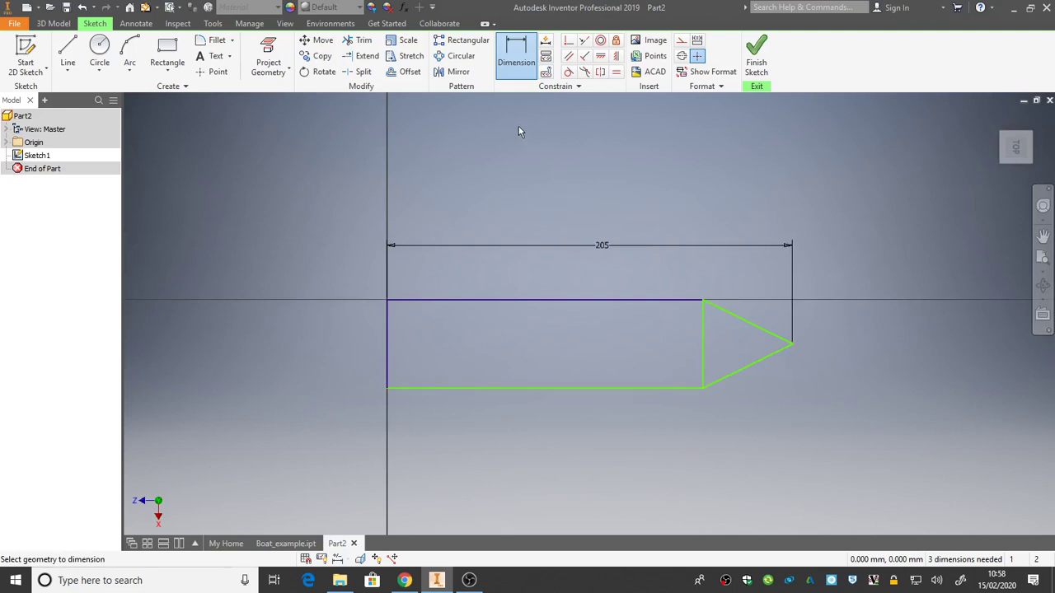
Step: Dimension the rectangle's left edge at 45 mm, then correct it to 44 mm
click(387, 338)
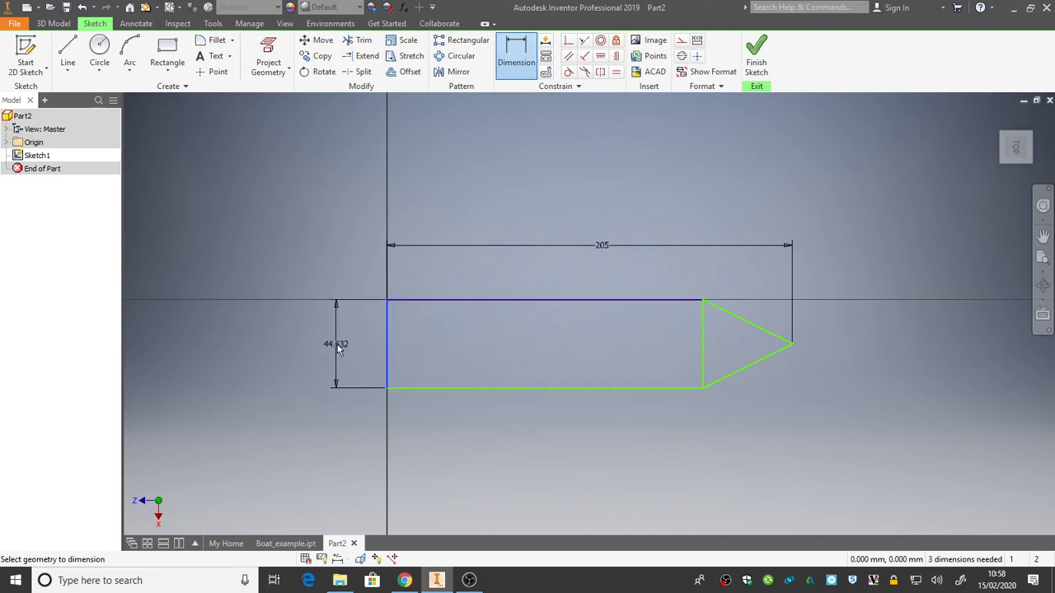
click(337, 346)
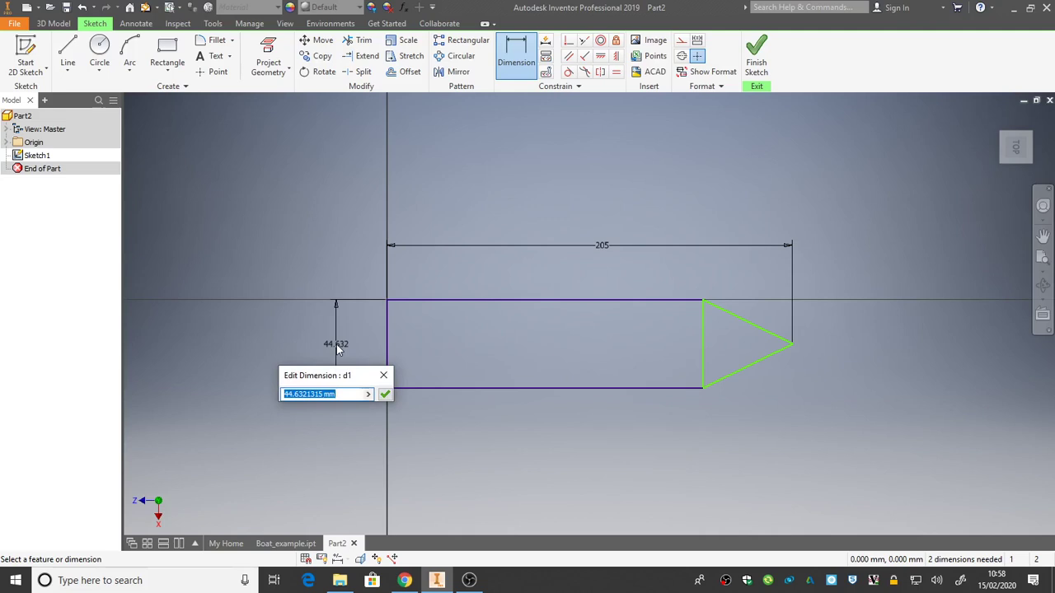
text(45)
key(Return)
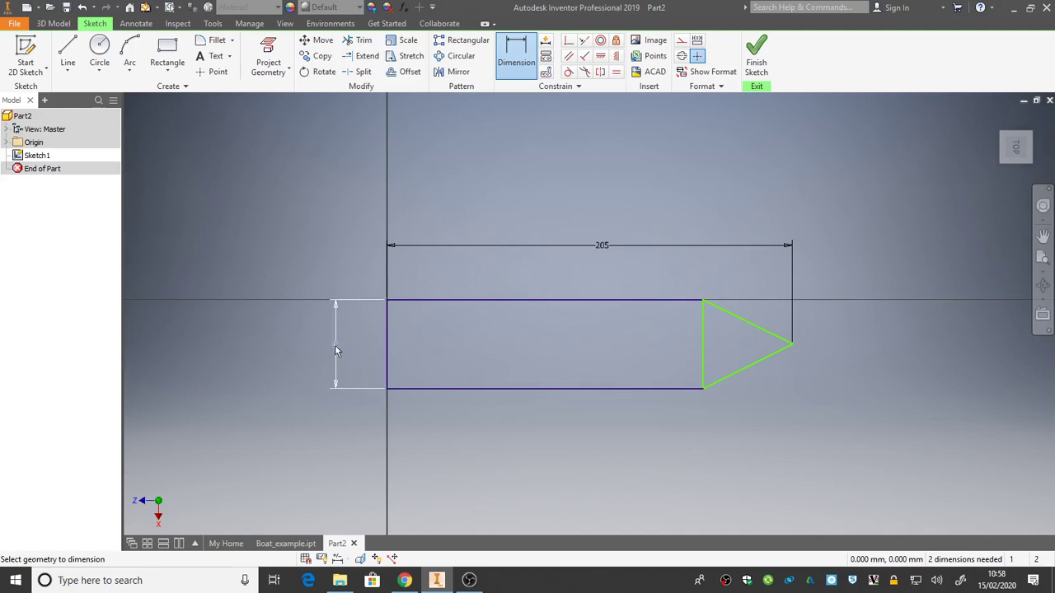
double_click(336, 346)
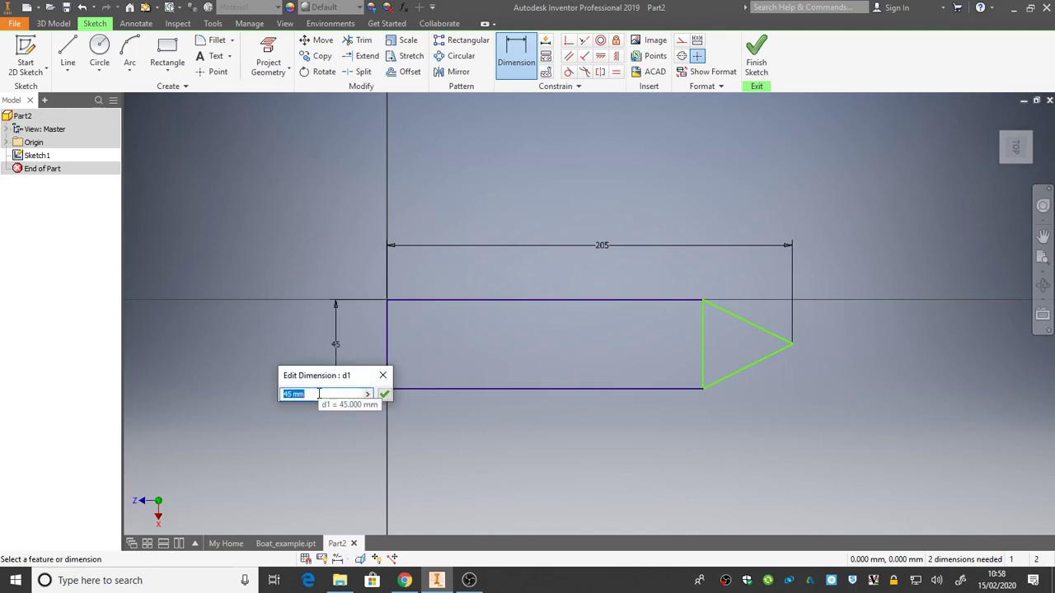
text(44)
drag(350, 378, 348, 409)
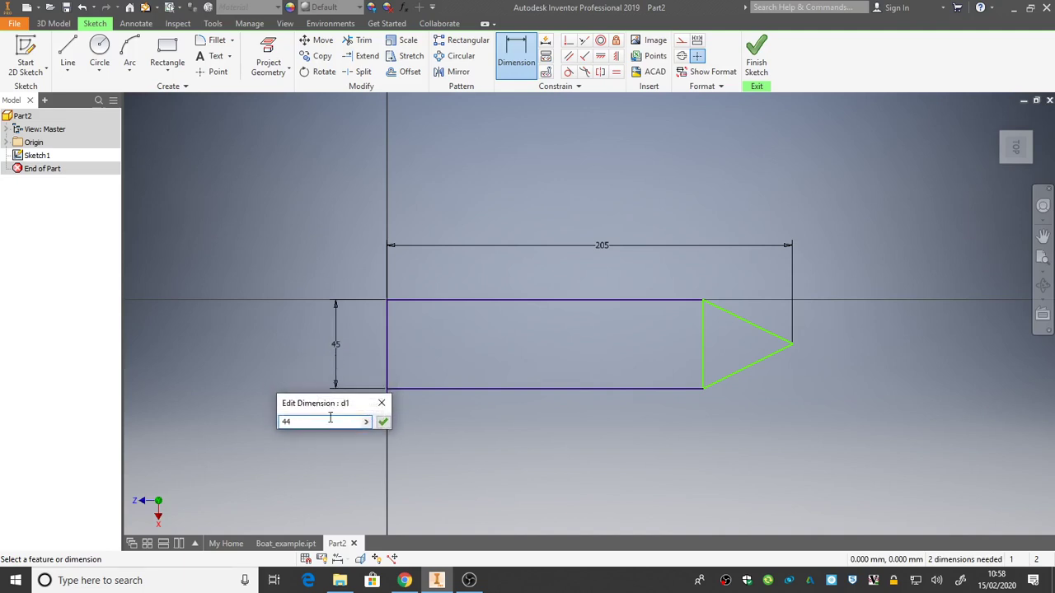
click(383, 423)
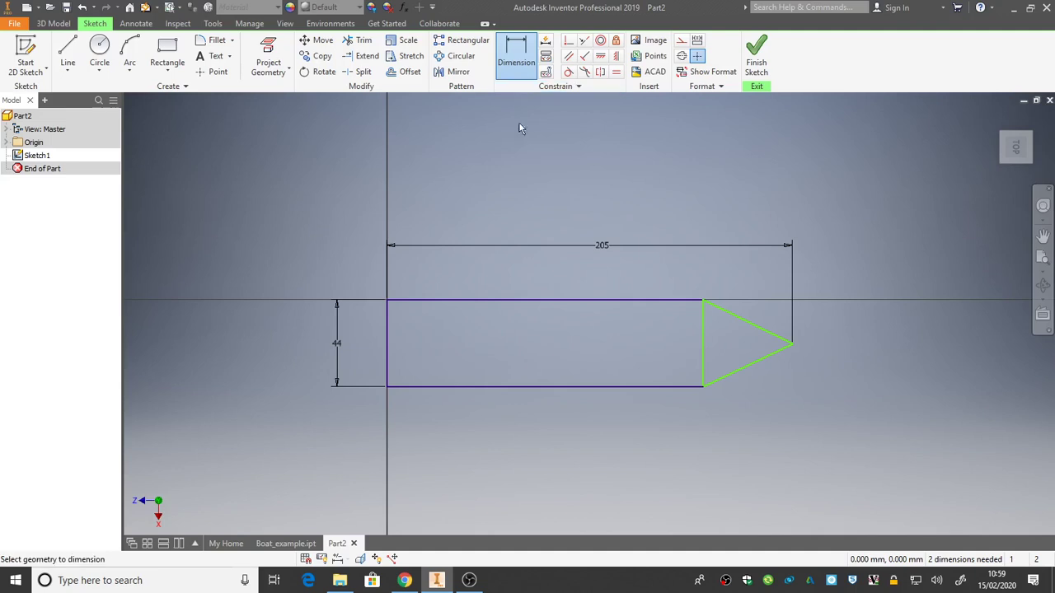
Step: Dimension the bow length from the tip to the rectangle's right corner as 40 mm
click(703, 326)
key(Escape)
click(792, 346)
click(704, 301)
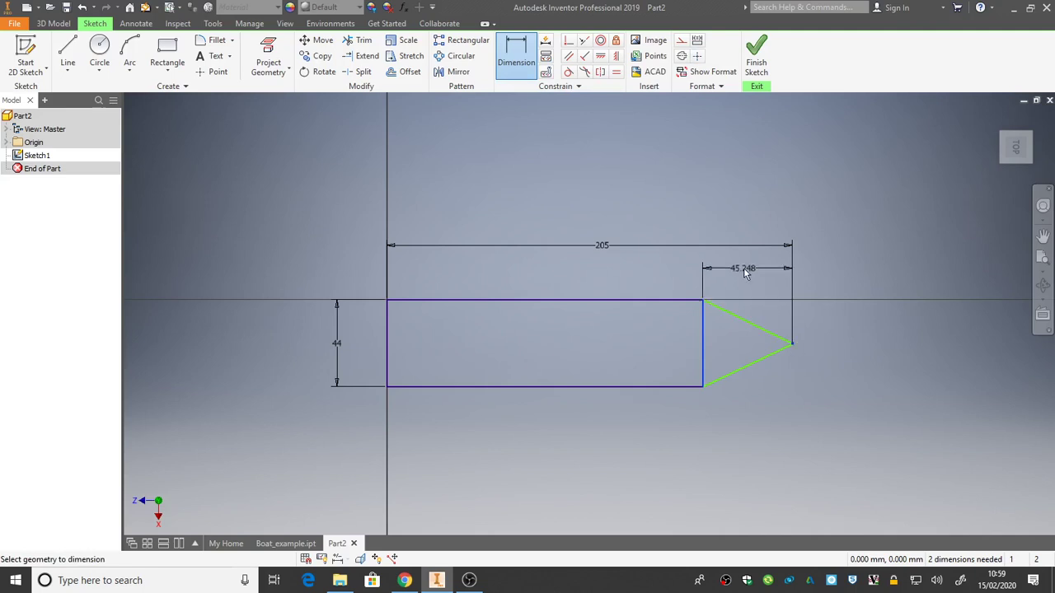
click(747, 276)
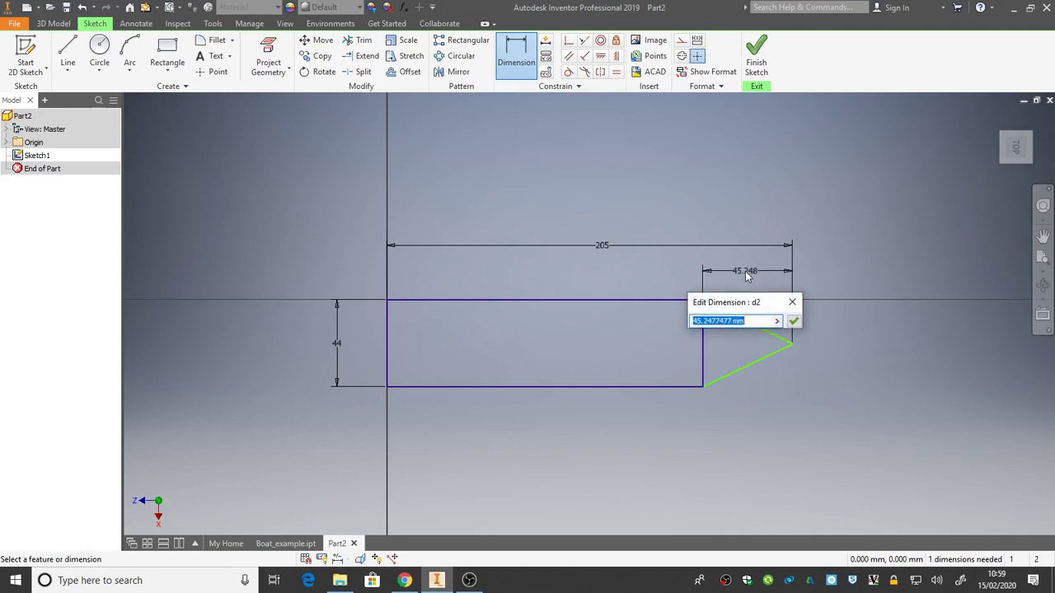
text(40)
click(793, 321)
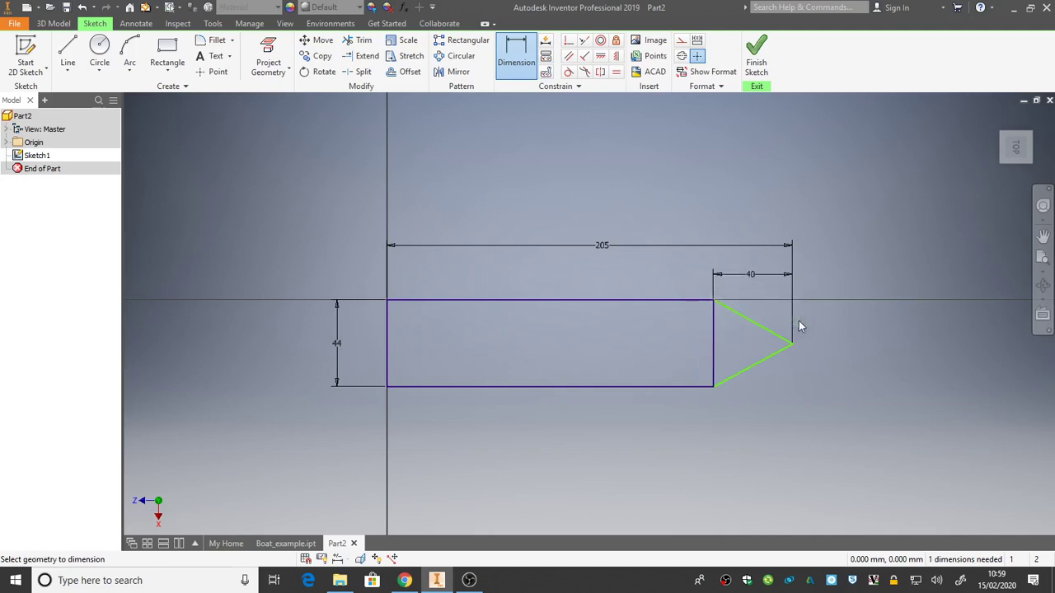
Step: Set the bow tip's offset below the top edge to 22 mm
click(701, 303)
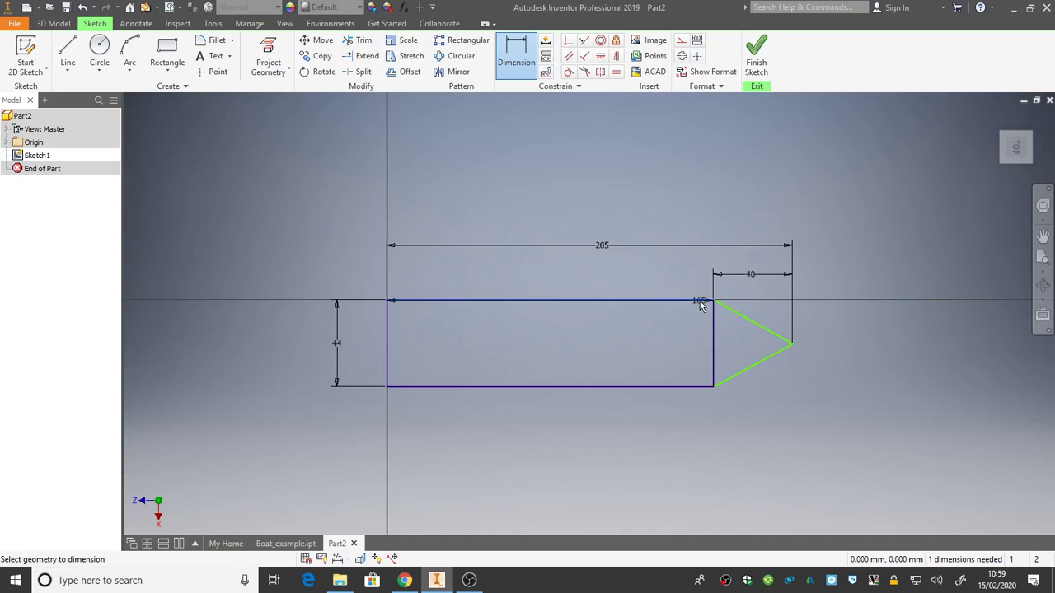
click(792, 344)
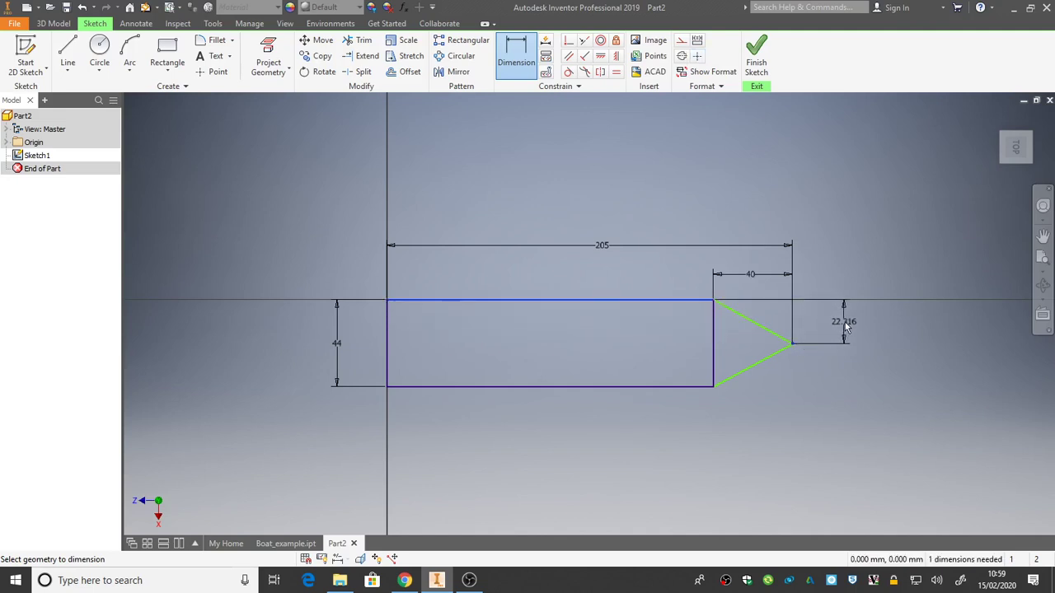
click(844, 328)
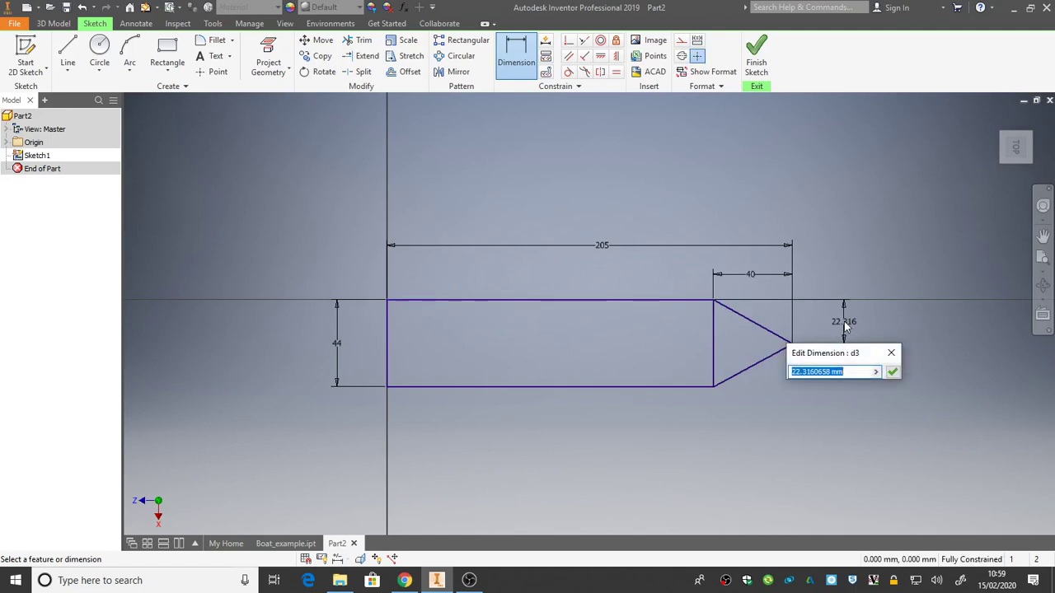
text(22)
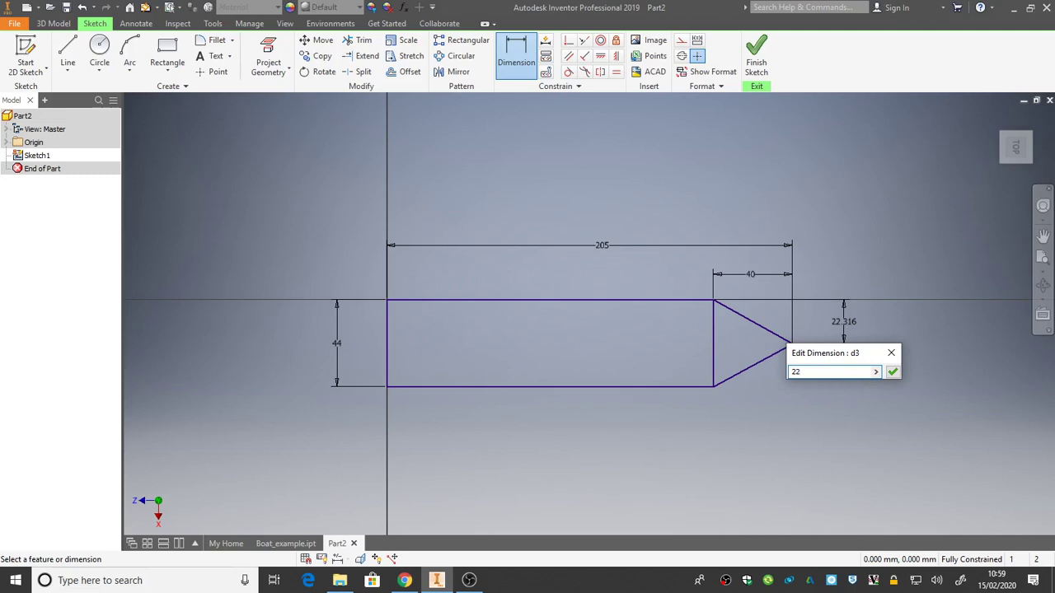
key(Return)
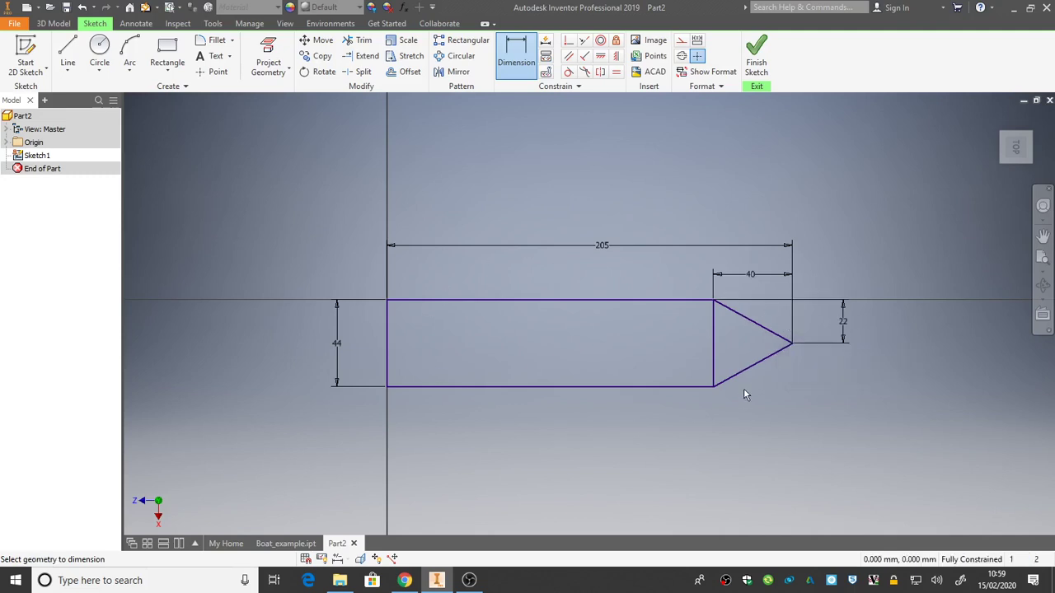
Step: Finish the sketch and extrude both the bow and hull profiles 45 mm
click(756, 66)
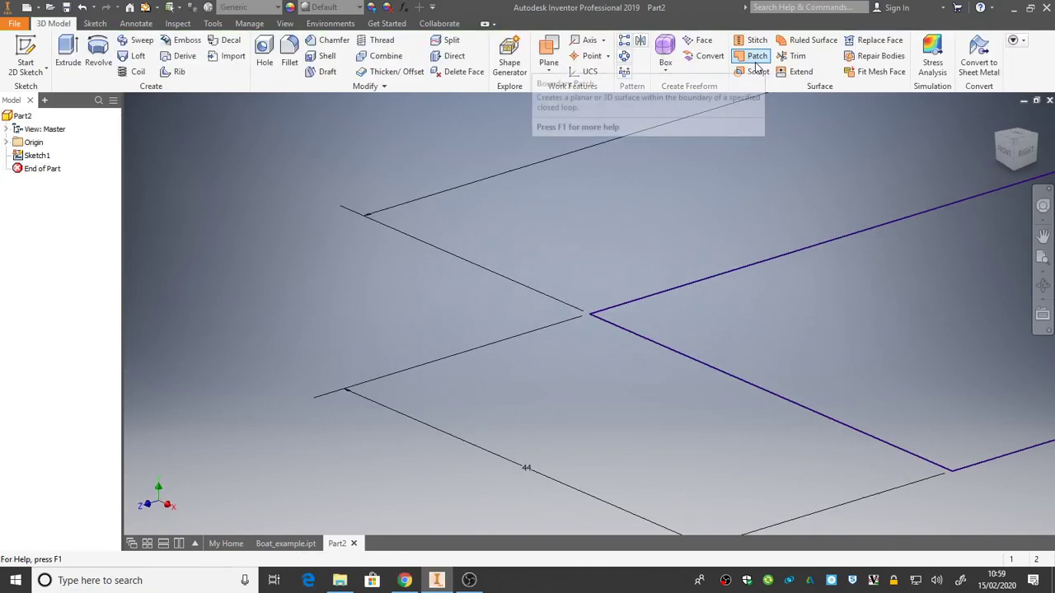
click(1019, 147)
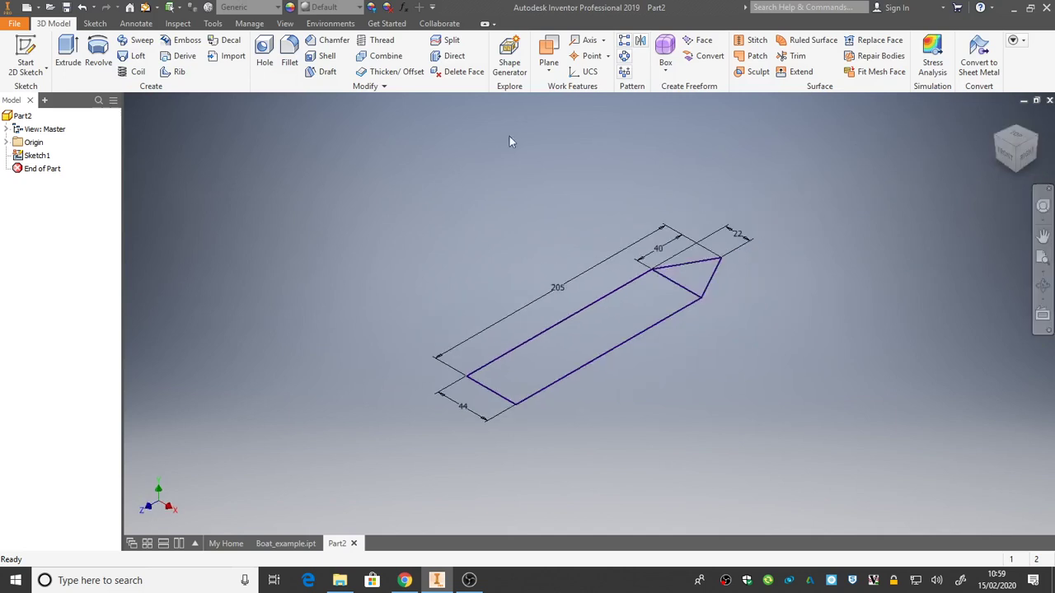
click(68, 53)
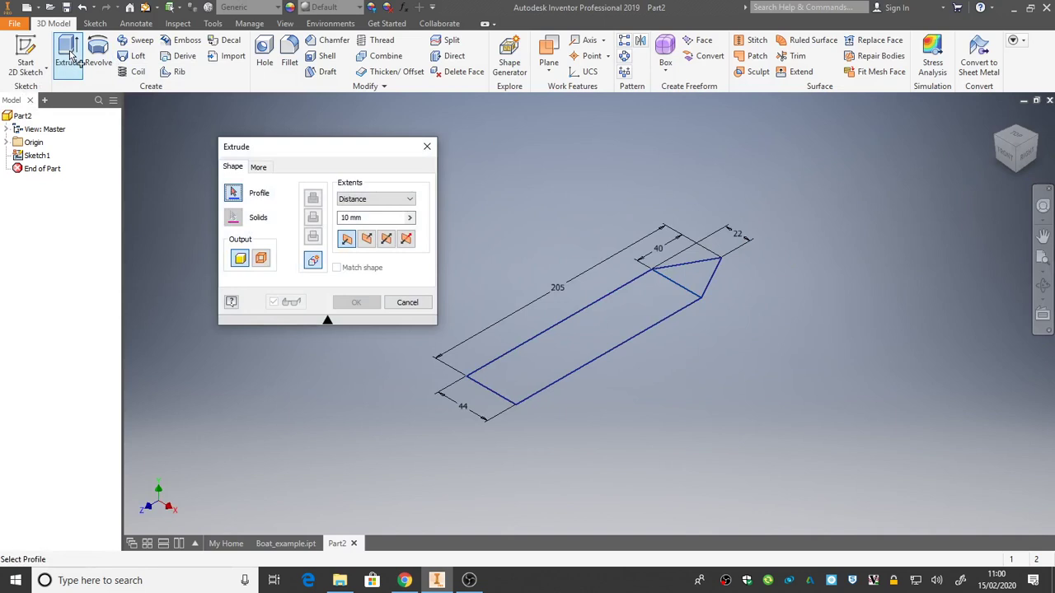
drag(286, 148, 314, 138)
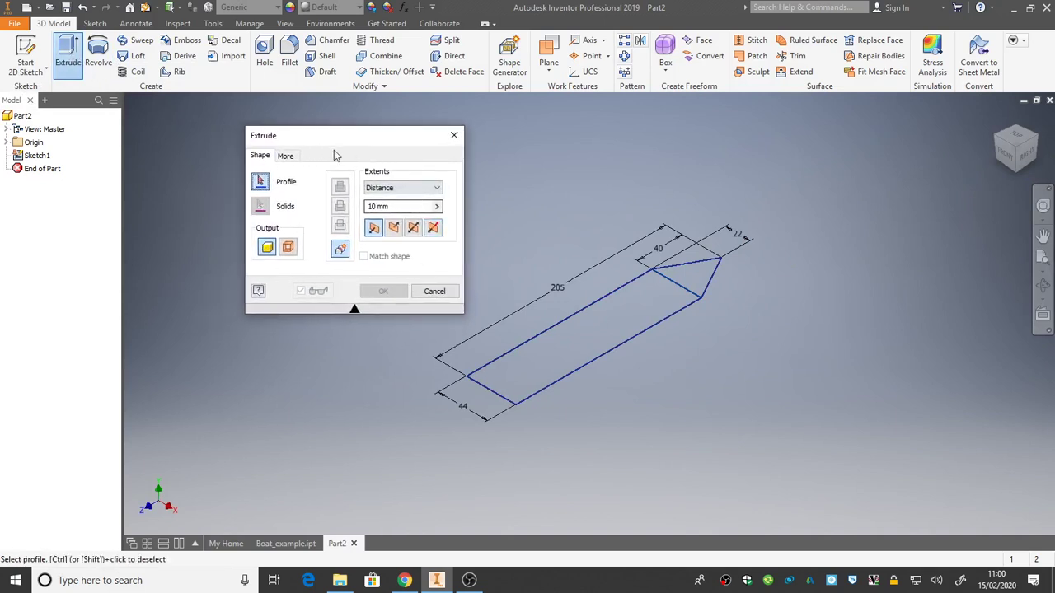
drag(303, 145, 306, 134)
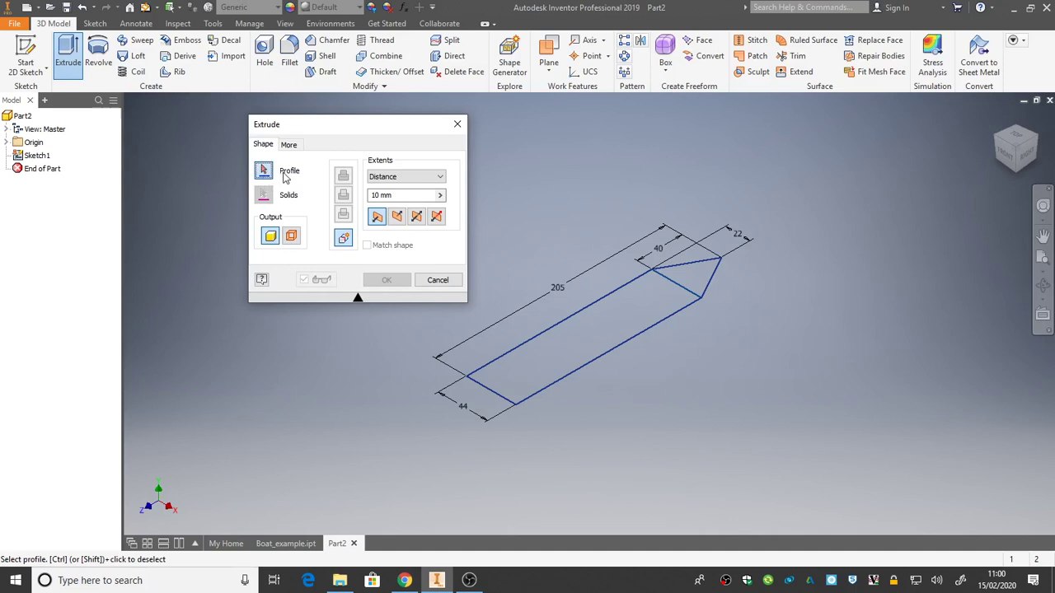
click(695, 282)
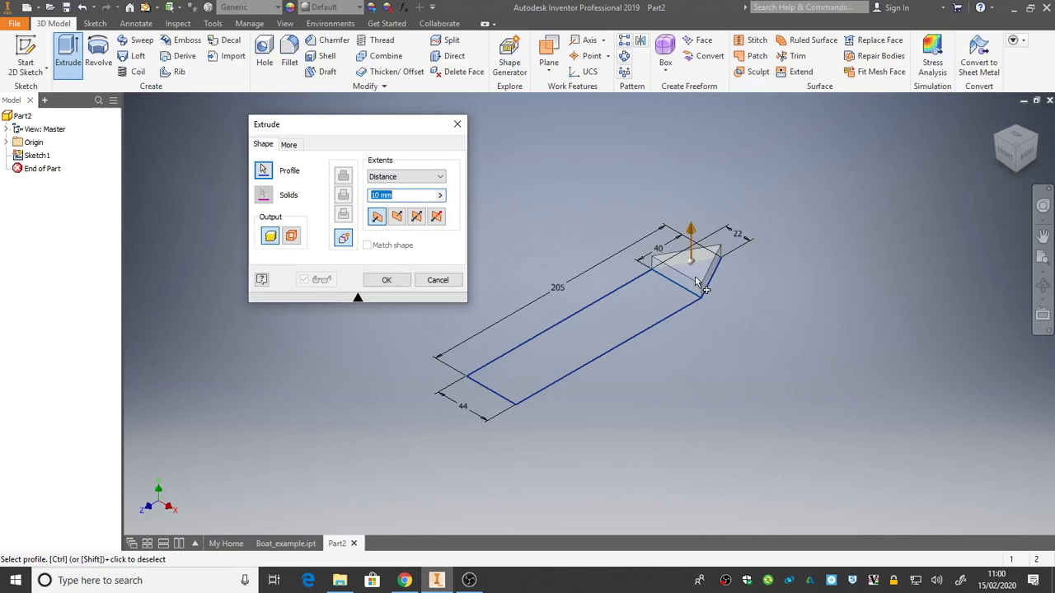
click(618, 314)
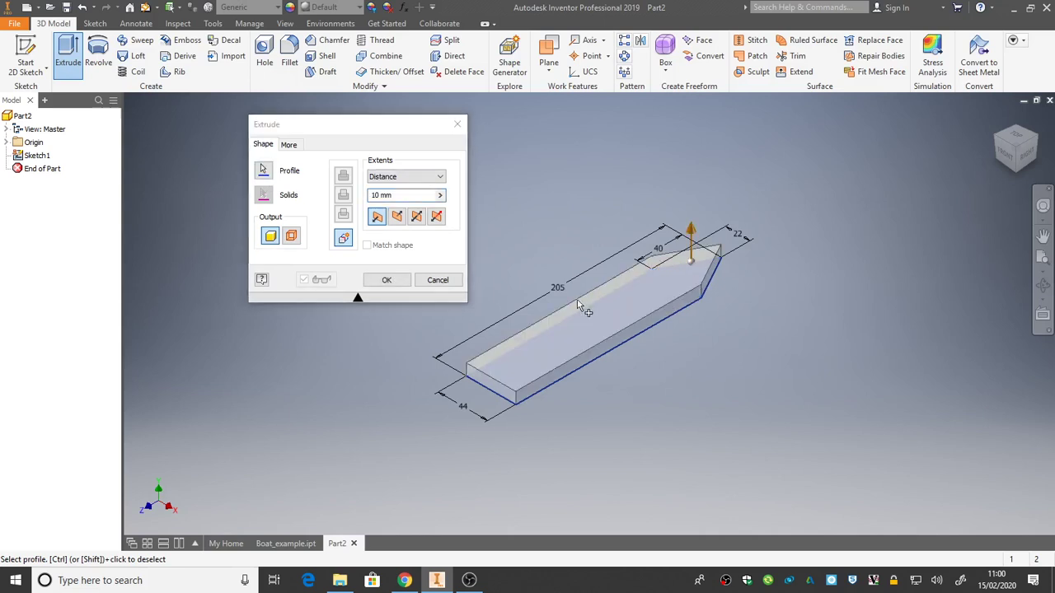
click(421, 195)
drag(421, 196, 371, 196)
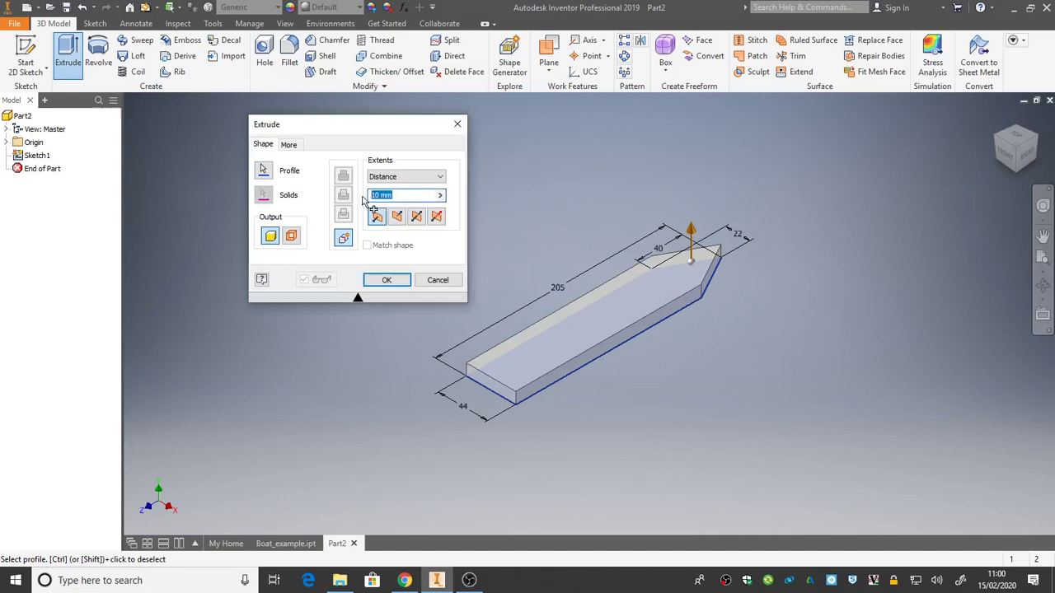
text(45)
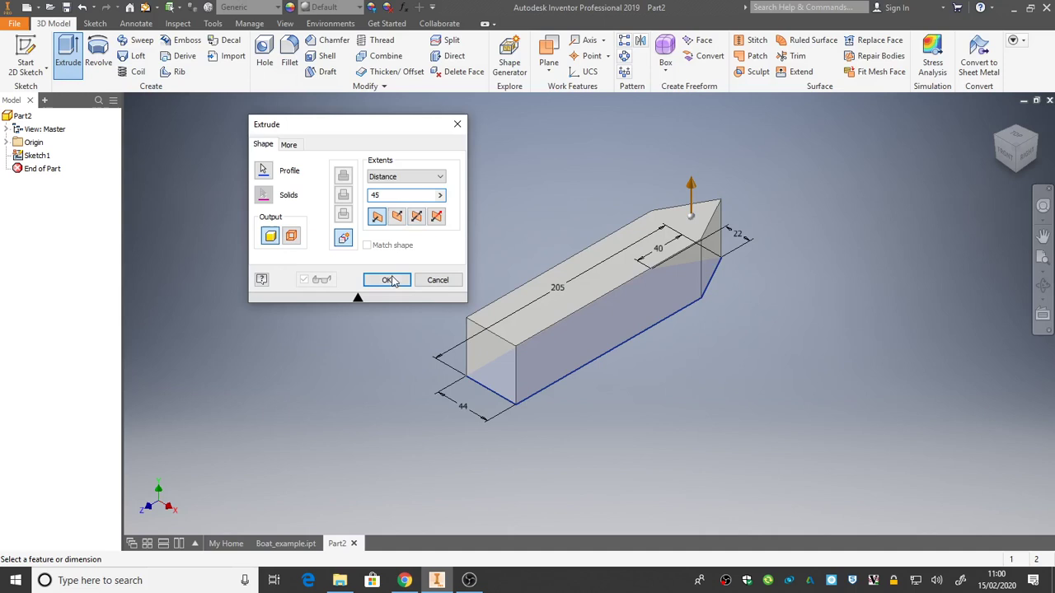
click(392, 282)
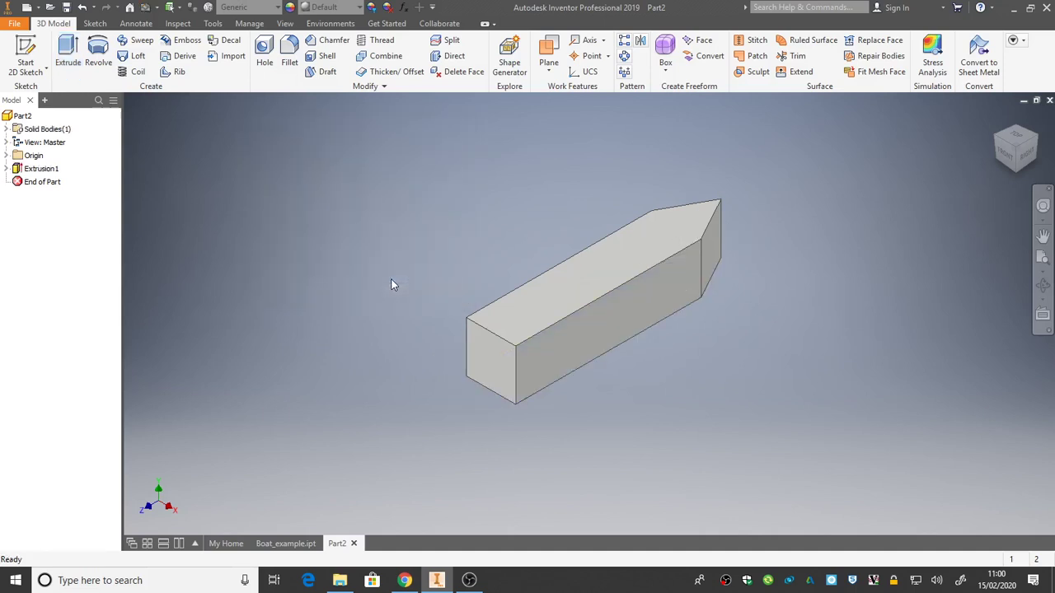
click(1035, 139)
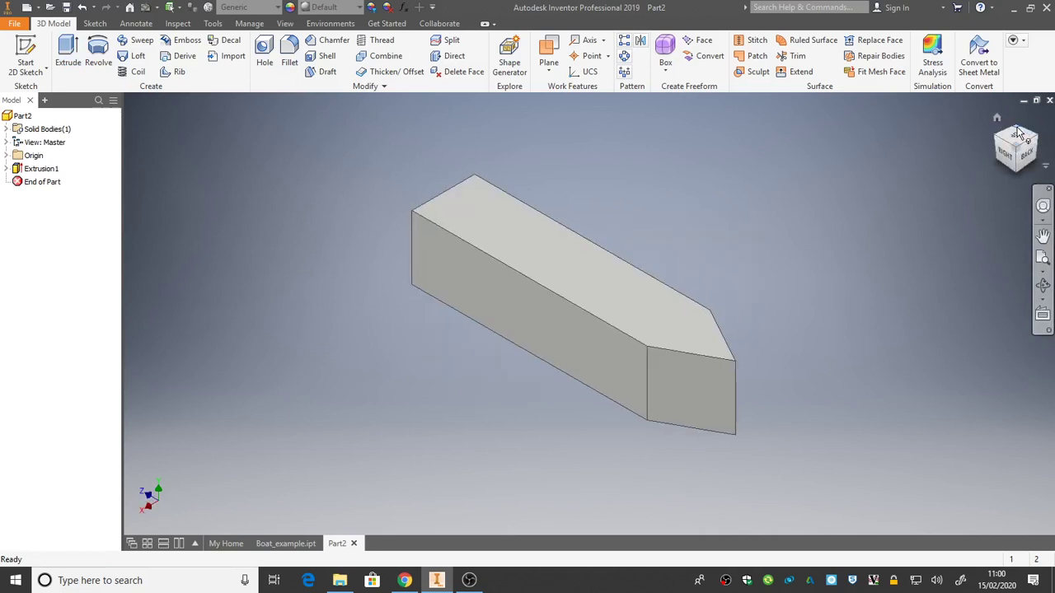
click(1018, 135)
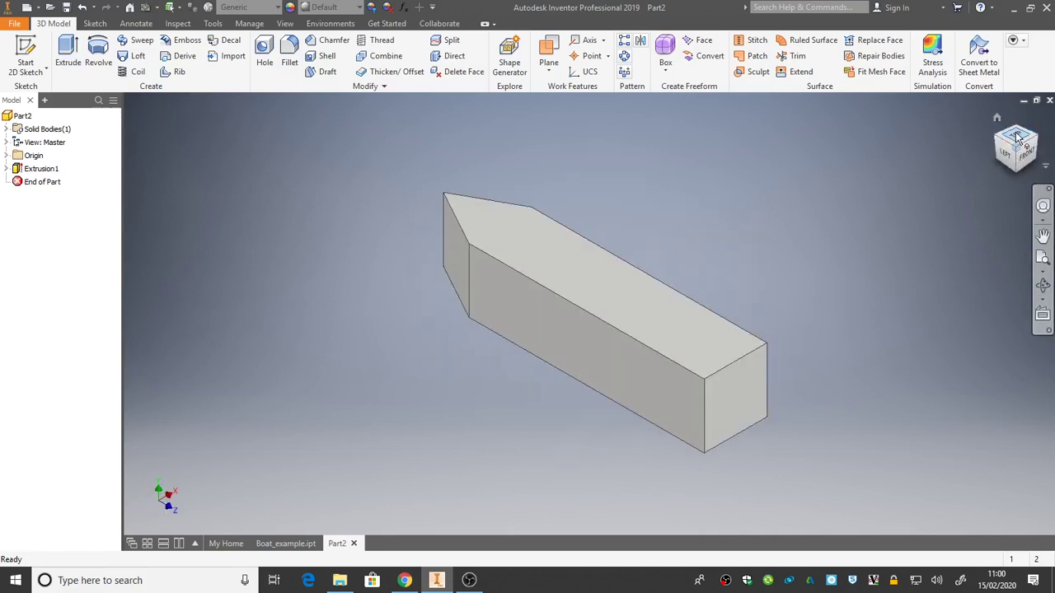
click(1019, 140)
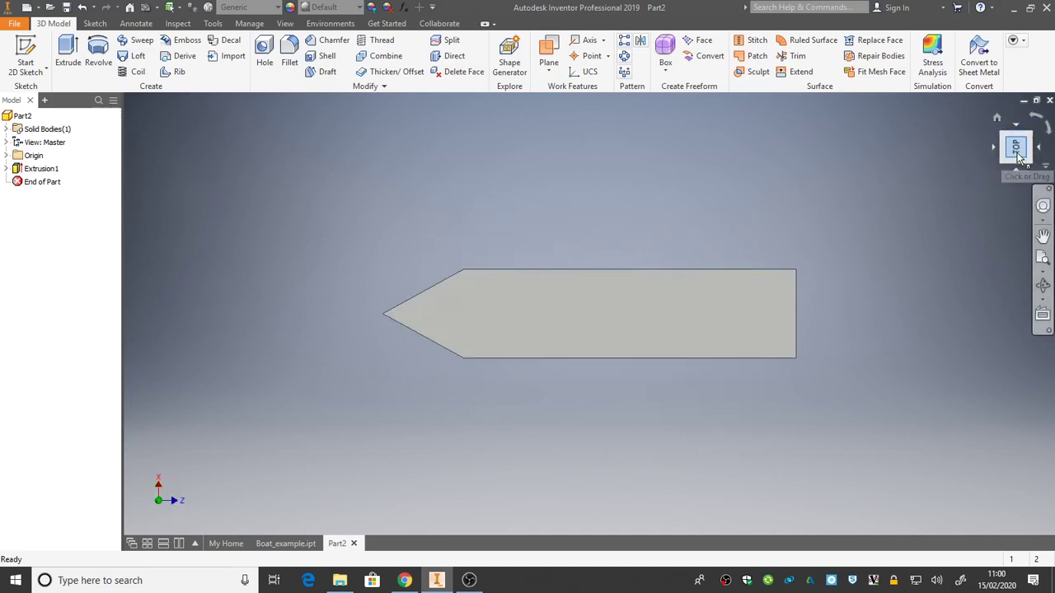
click(1039, 152)
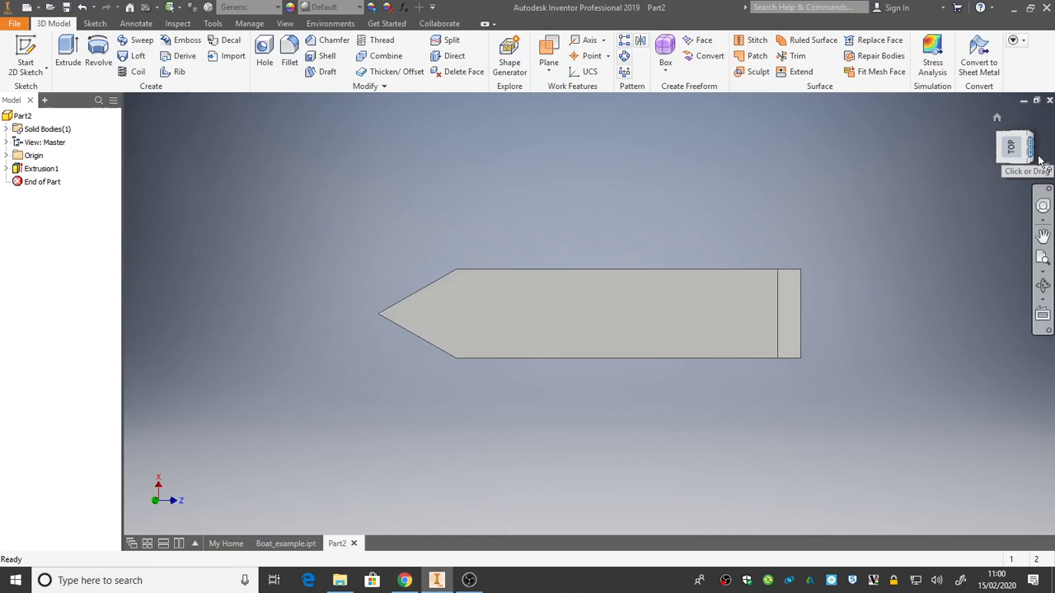
click(1049, 130)
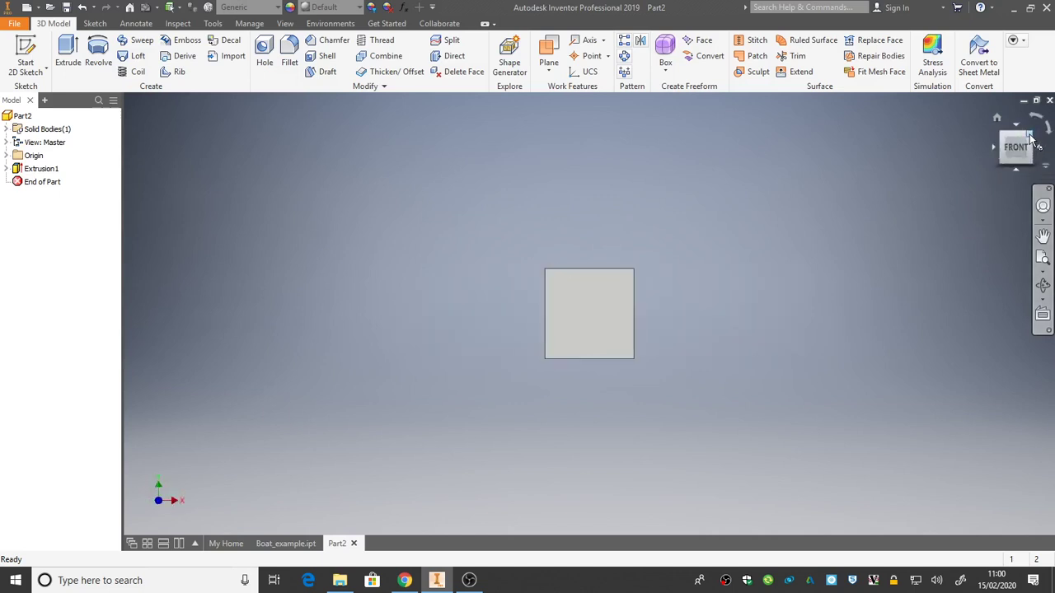
click(1030, 137)
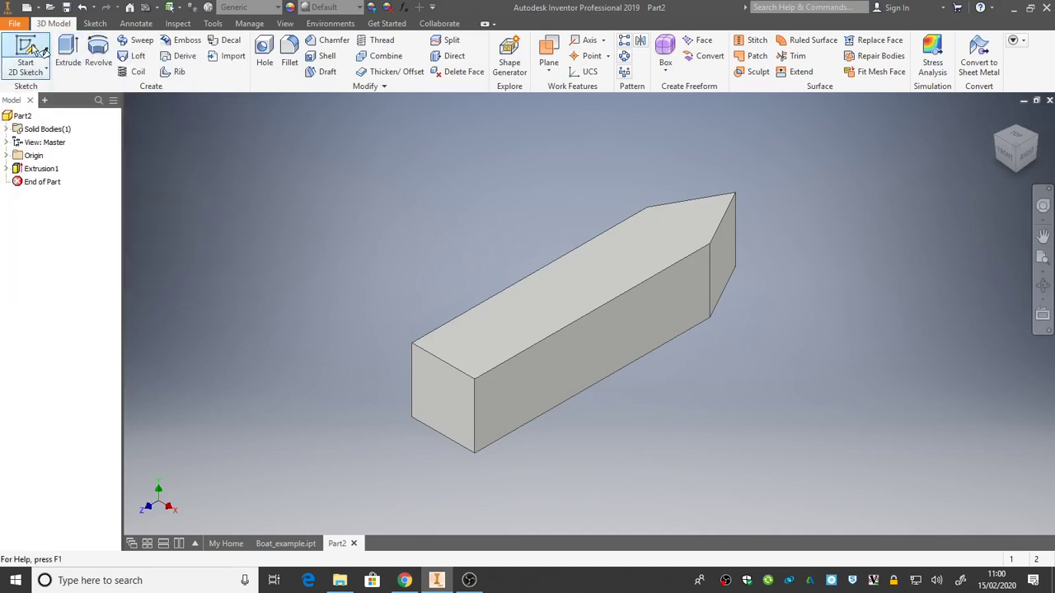
Step: Start a sketch on the block's long side face, reorient it with the ViewCube, and choose Rectangle
click(41, 51)
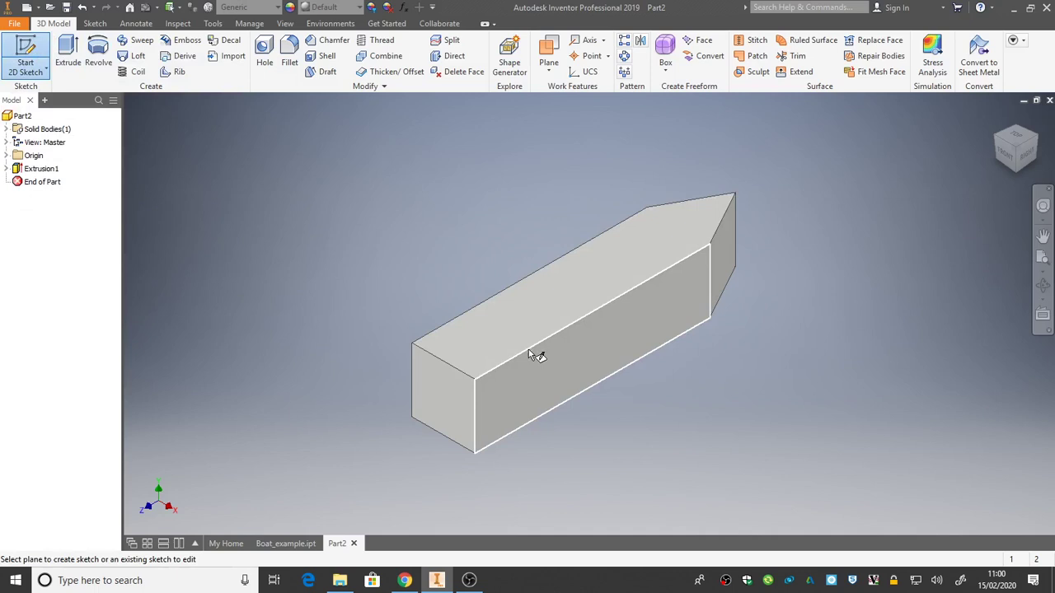
click(552, 369)
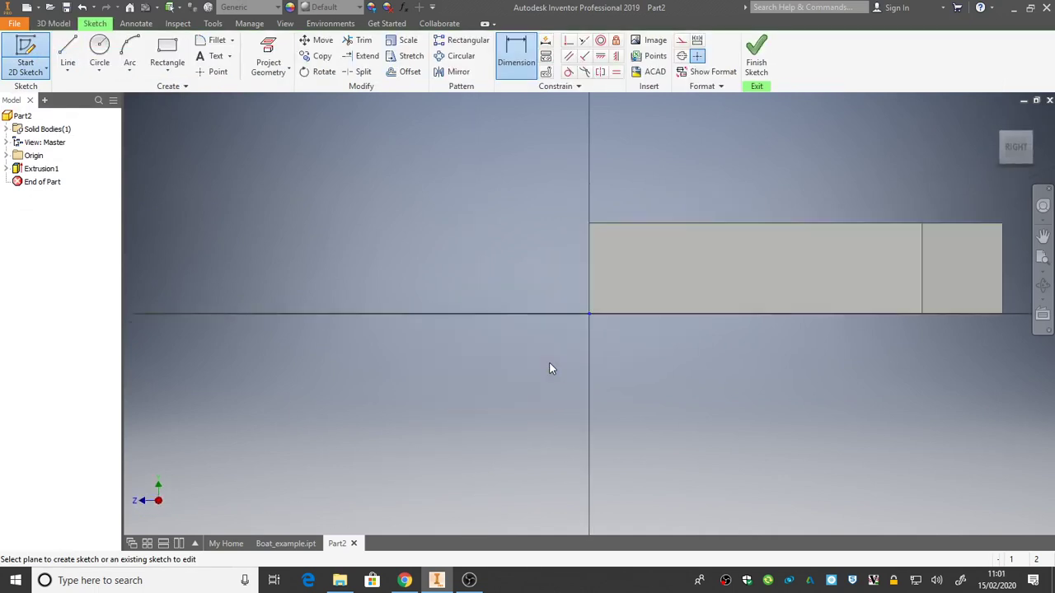
mouse_move(1019, 150)
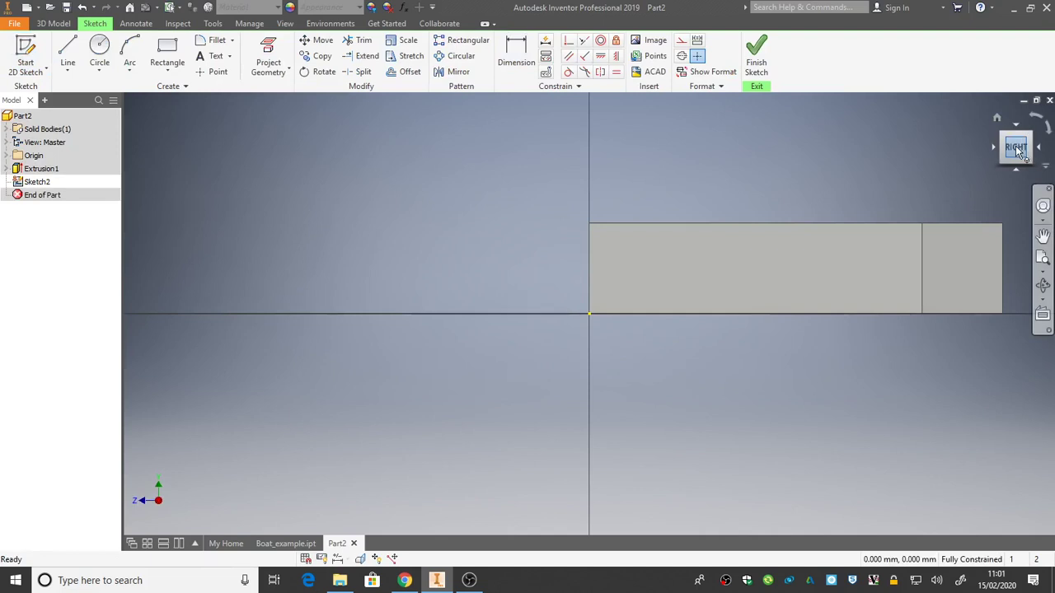
click(1020, 150)
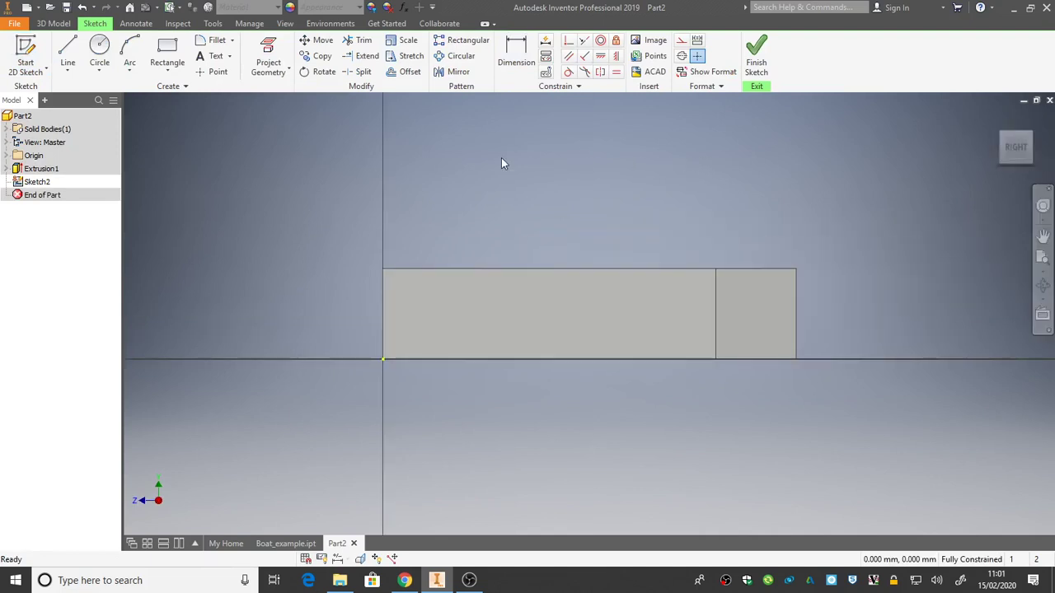
click(168, 51)
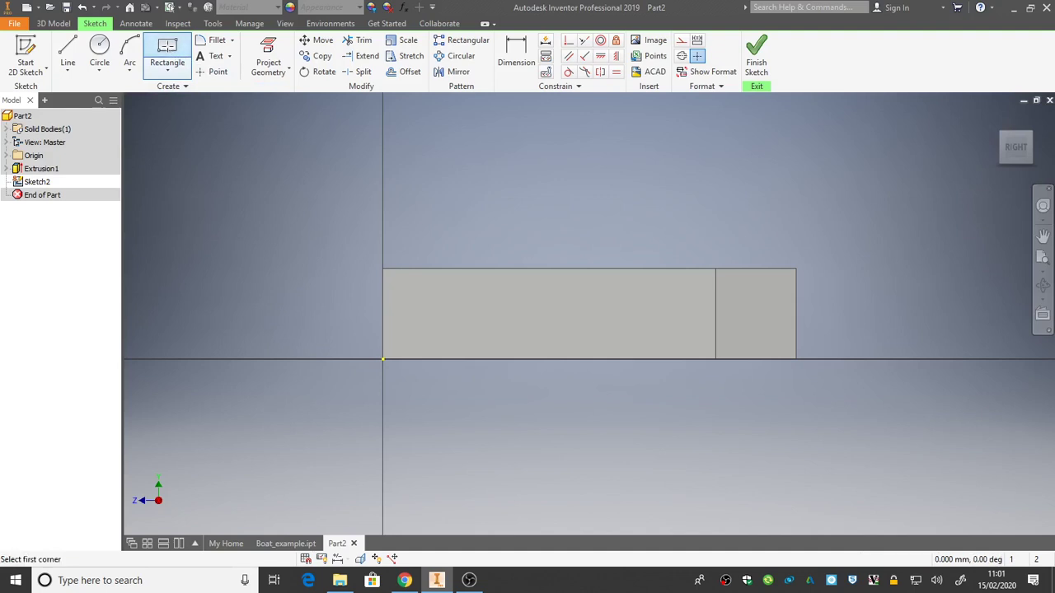
Step: Draw a larger rectangle at the left end and a smaller one further right, both hanging from the top edge
click(382, 268)
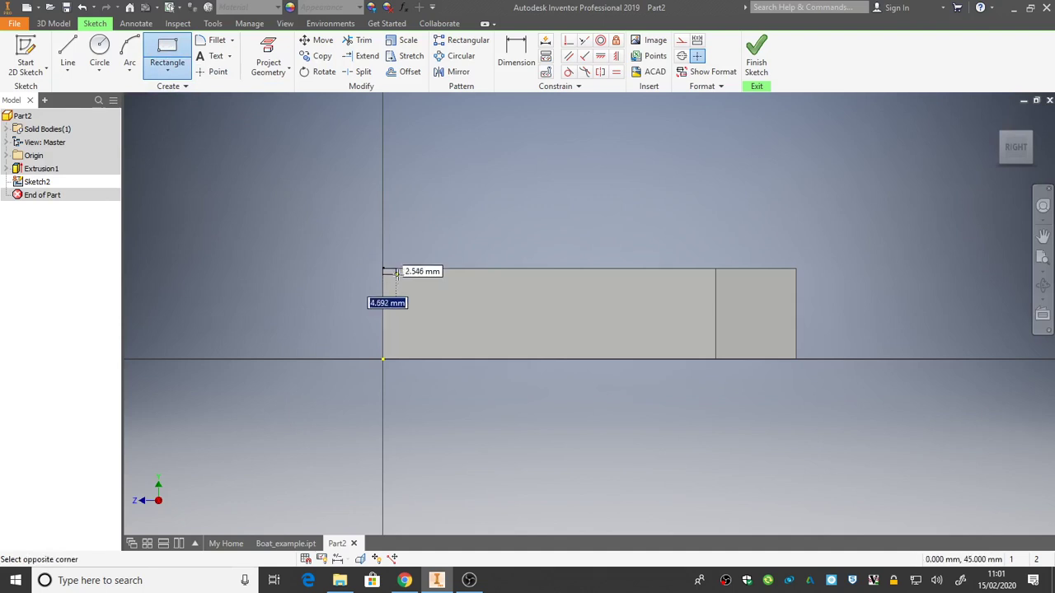
click(496, 317)
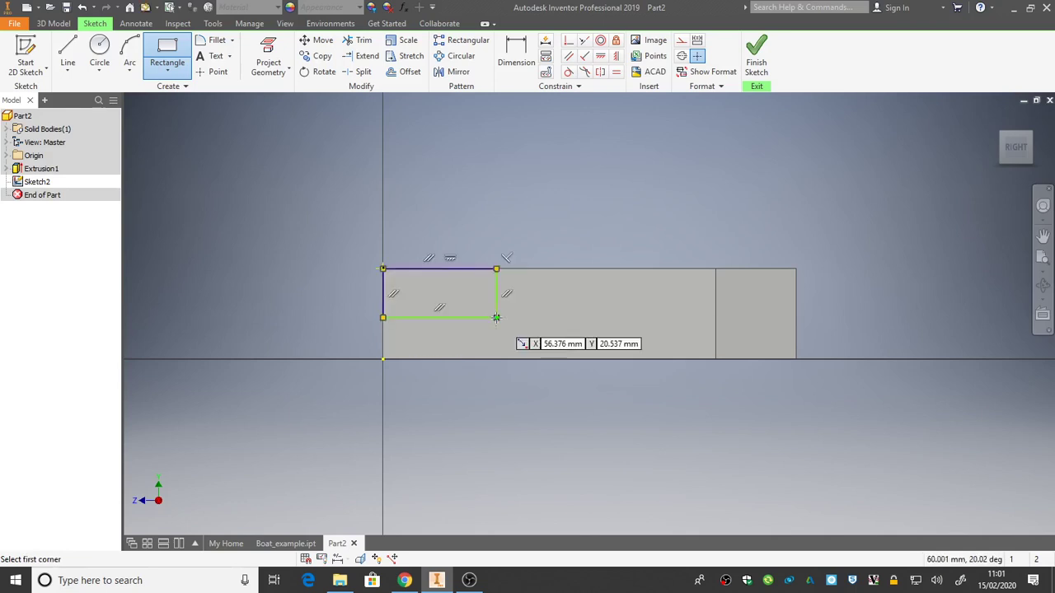
click(614, 268)
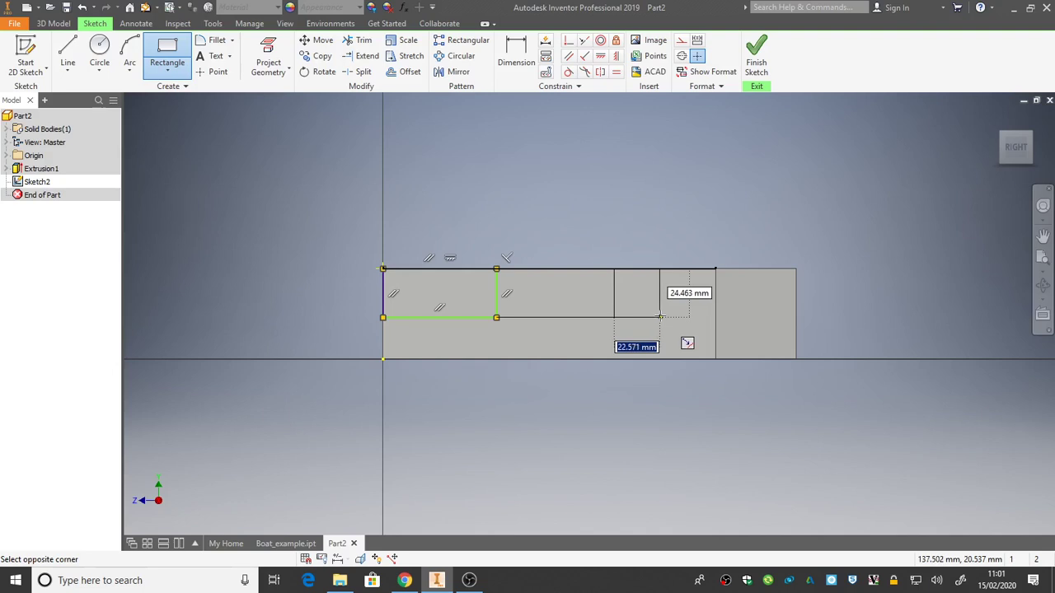
click(660, 317)
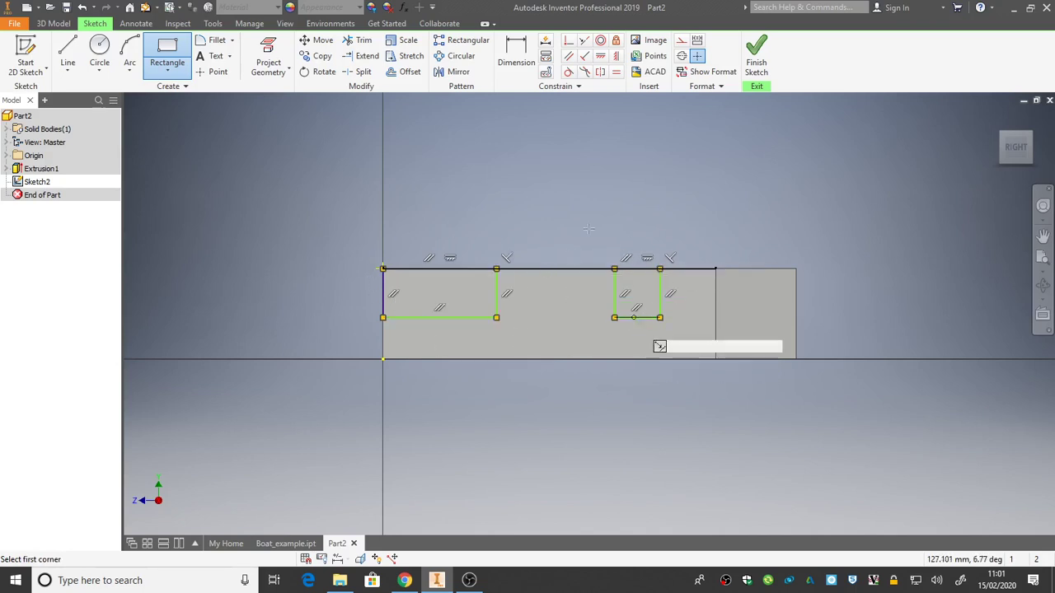
right_click(535, 195)
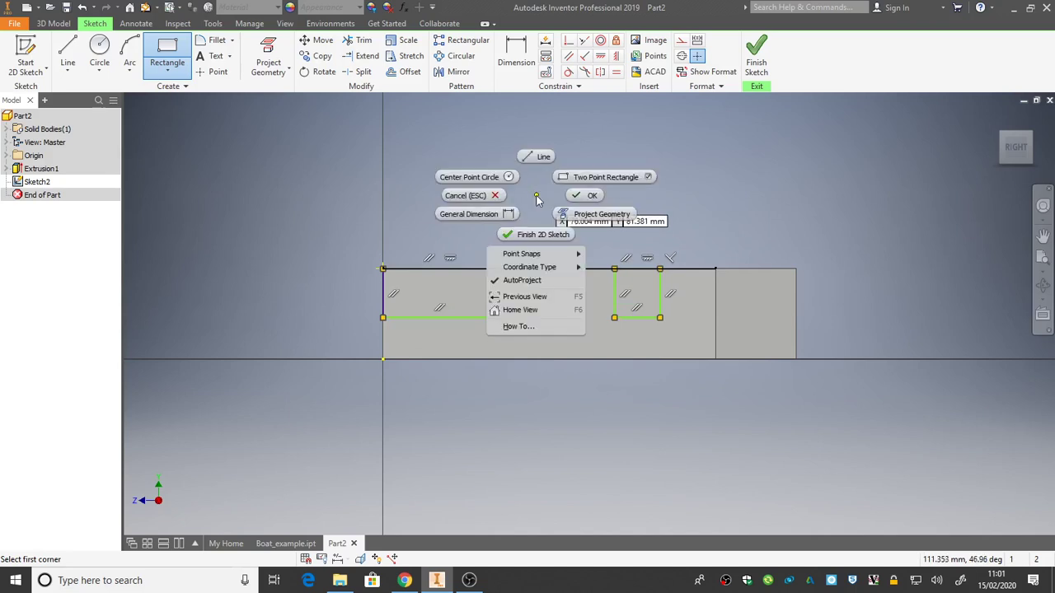
click(583, 202)
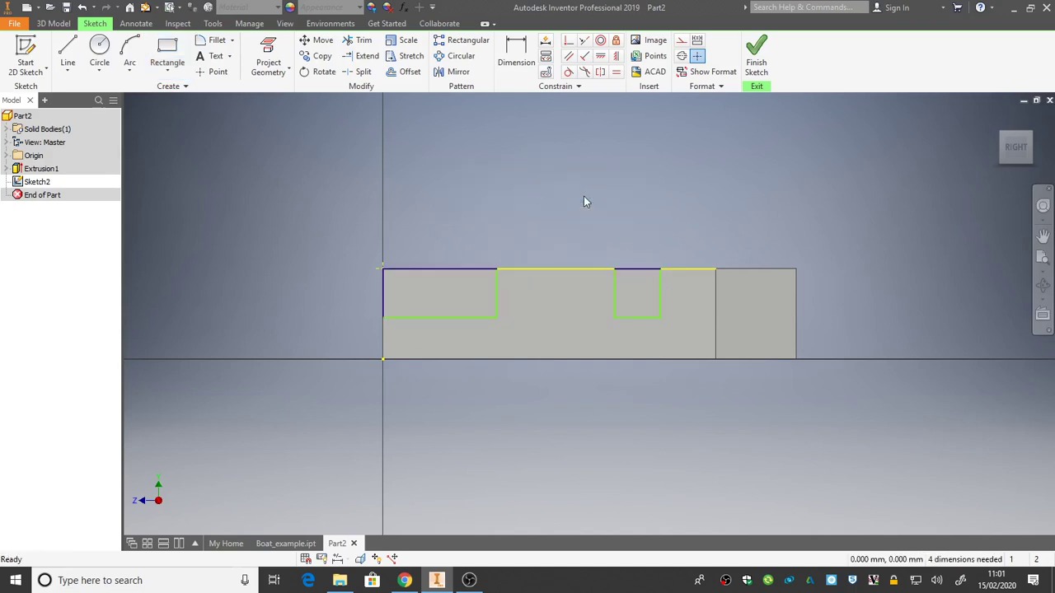
Step: Dimension the rectangle widths: 40 mm for the large one and 25 mm for the small one
click(519, 56)
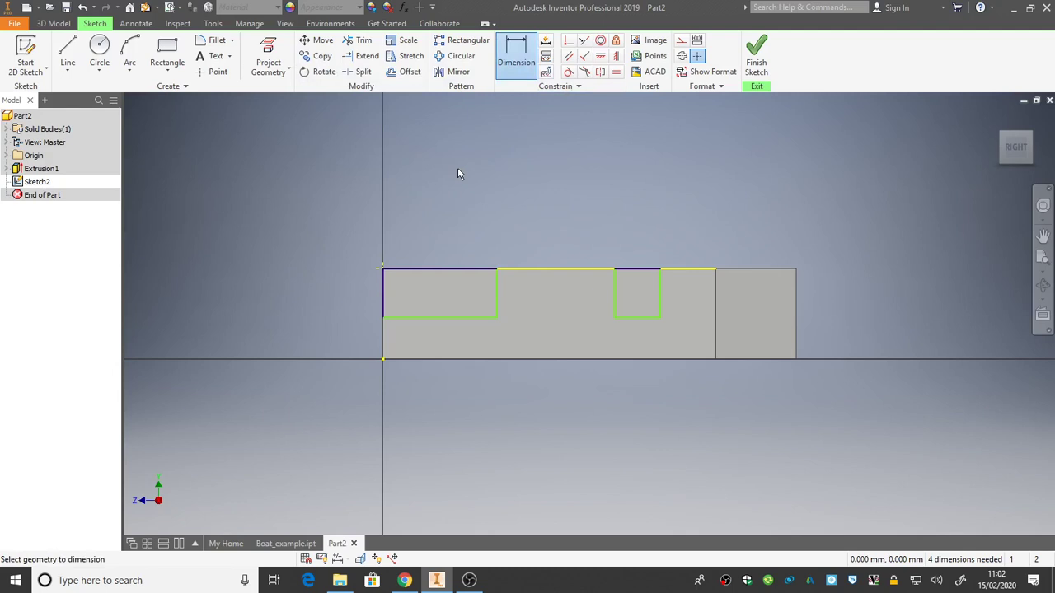
click(384, 283)
click(496, 289)
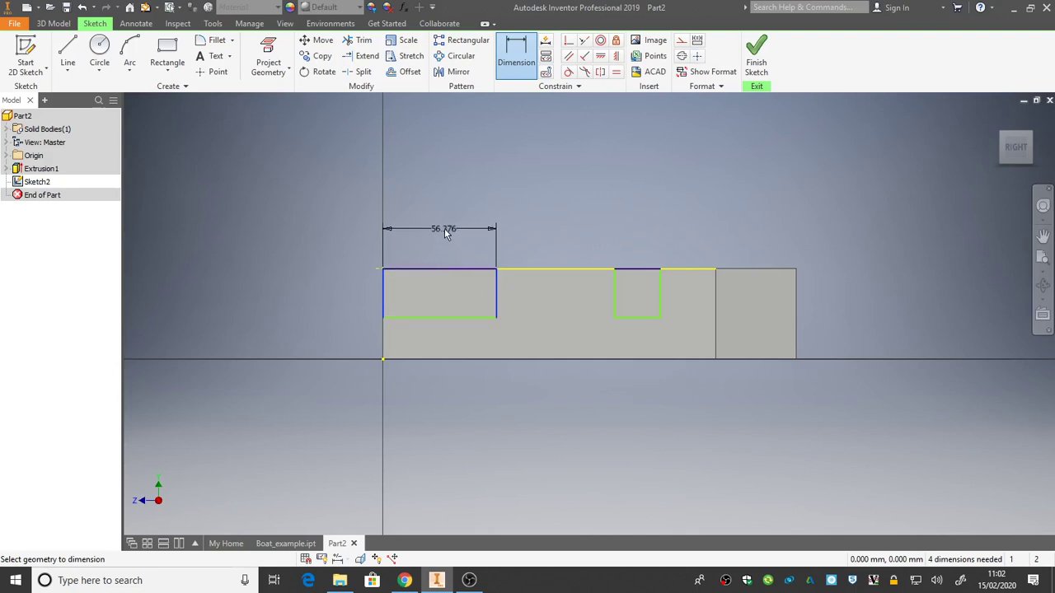
click(445, 233)
text(40)
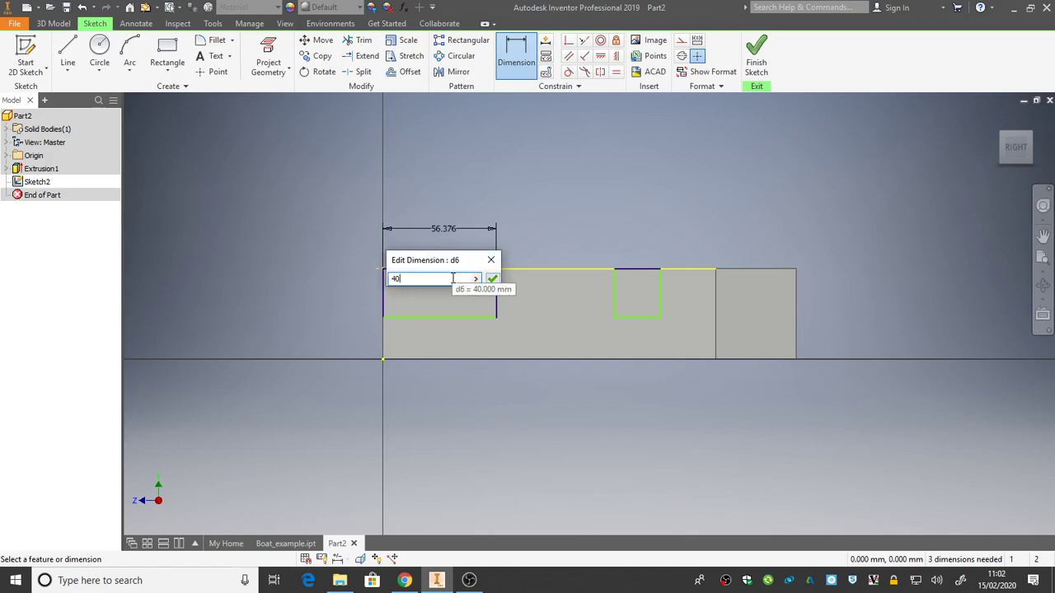
key(Return)
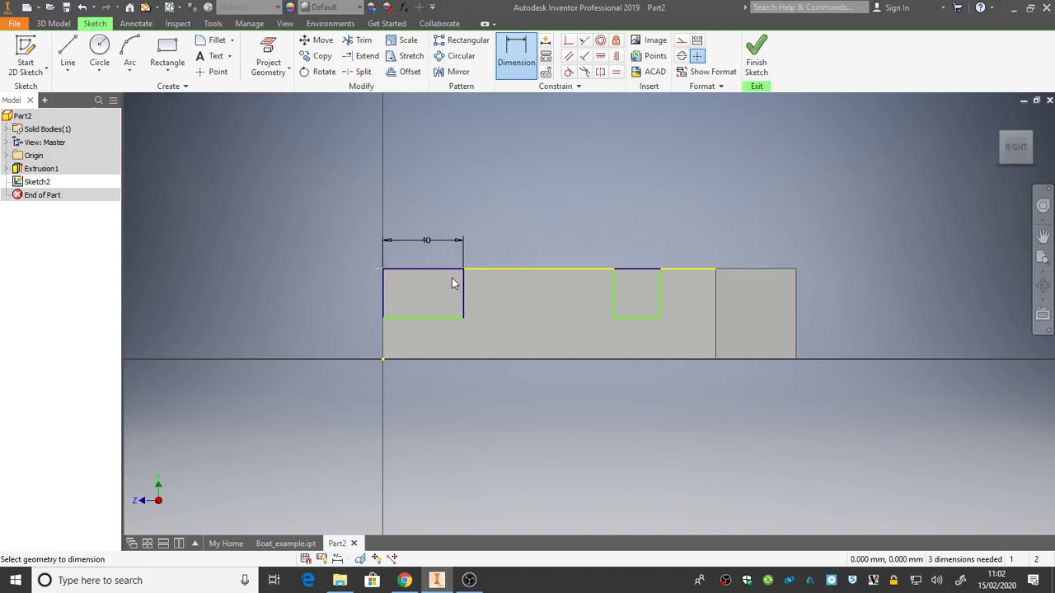
click(615, 286)
click(660, 284)
click(633, 244)
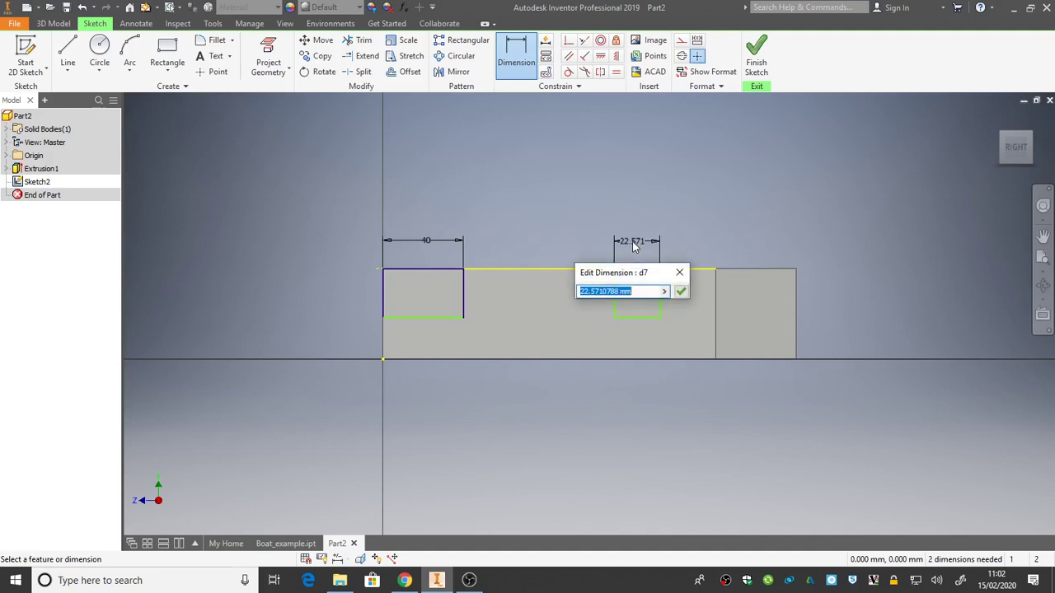
text(25)
key(Return)
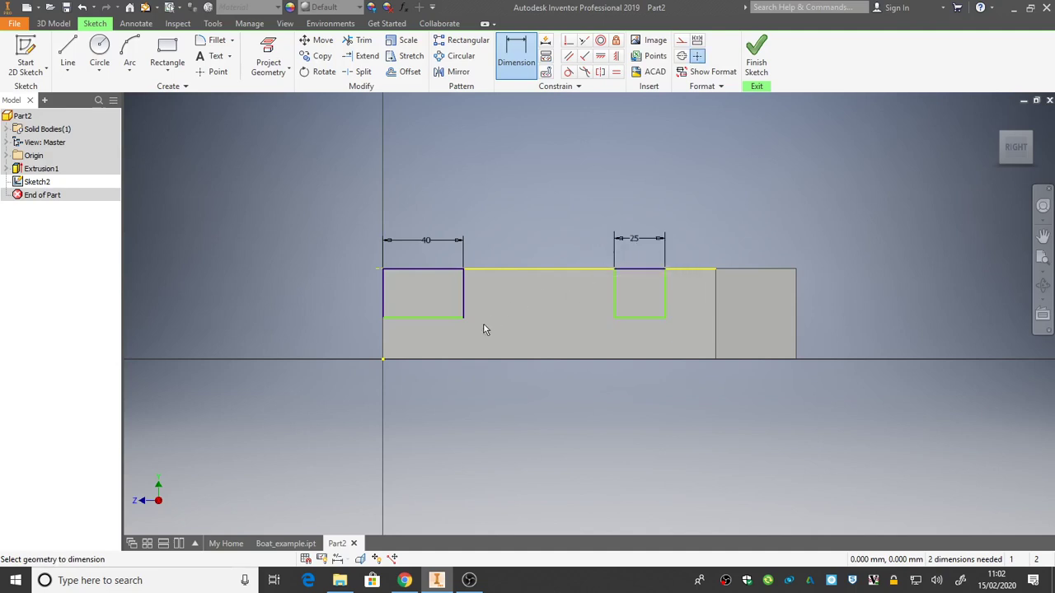
Step: Add the 22.5 mm height above the base and the 20 mm spacing to the right end, then finish the sketch
click(415, 358)
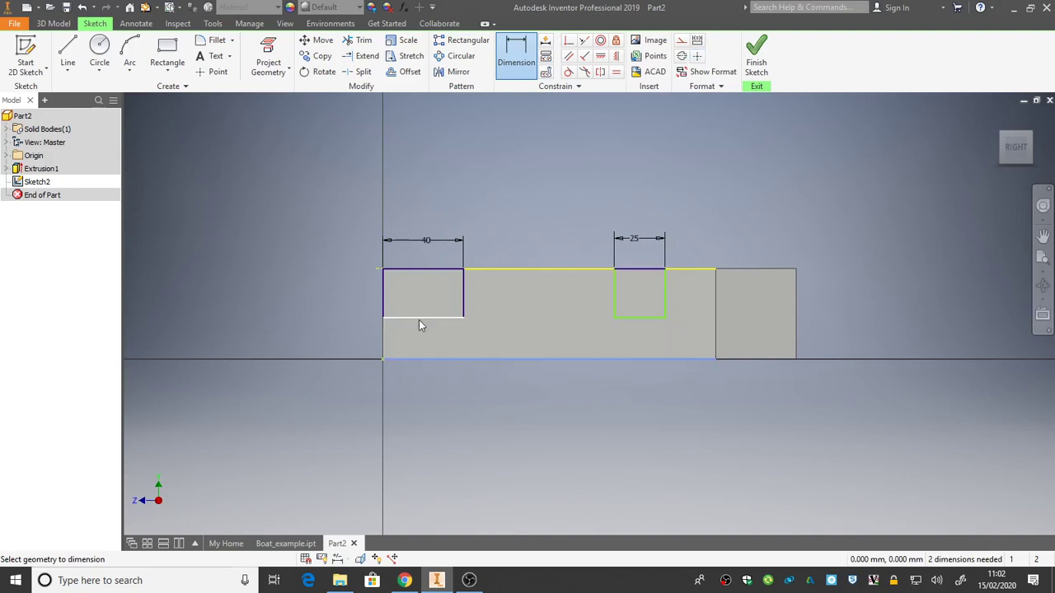
click(418, 319)
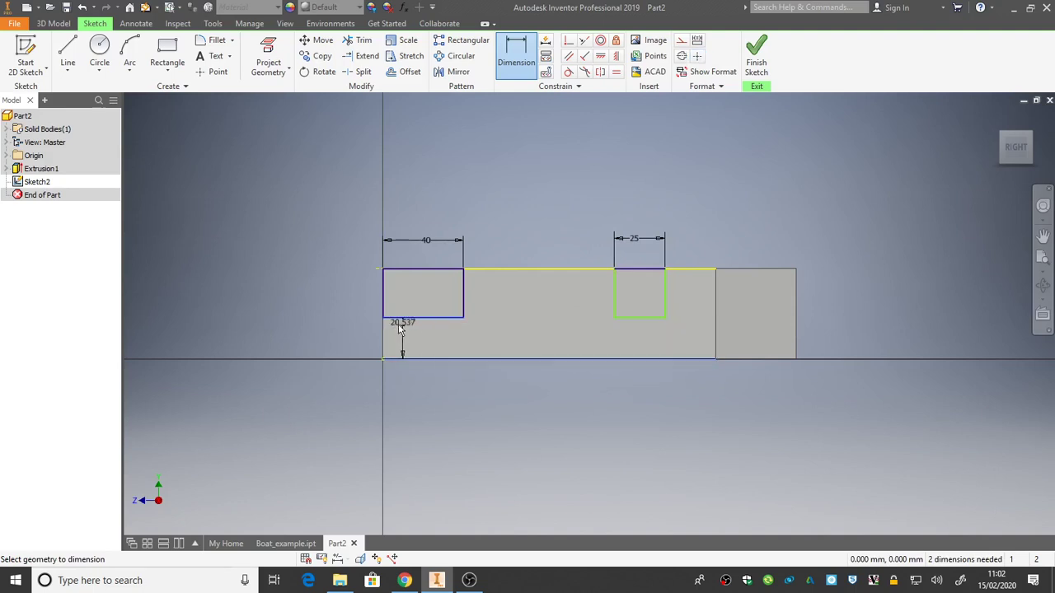
click(340, 342)
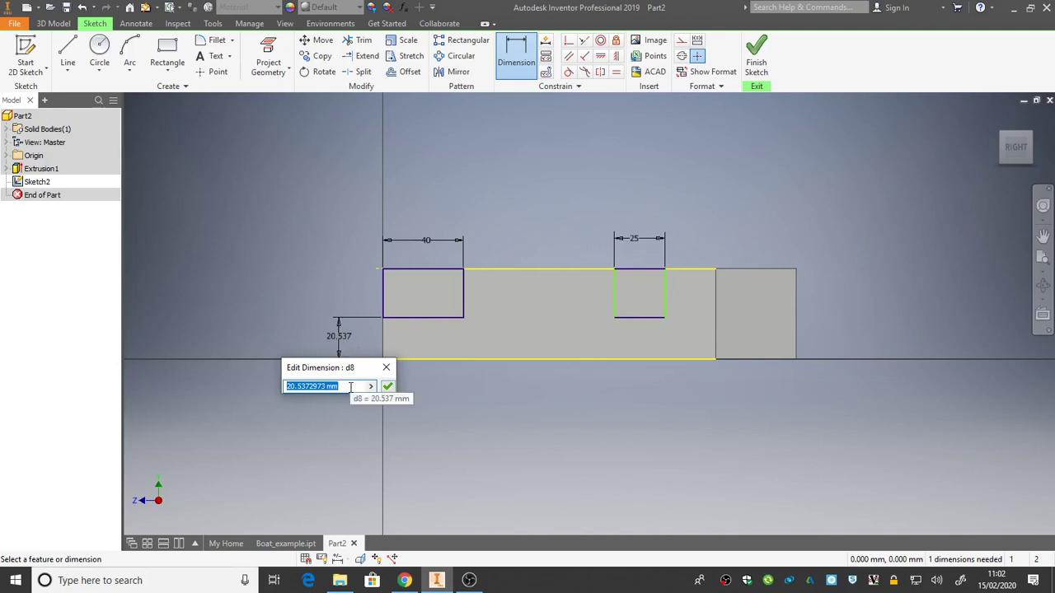
text(22.5)
key(Return)
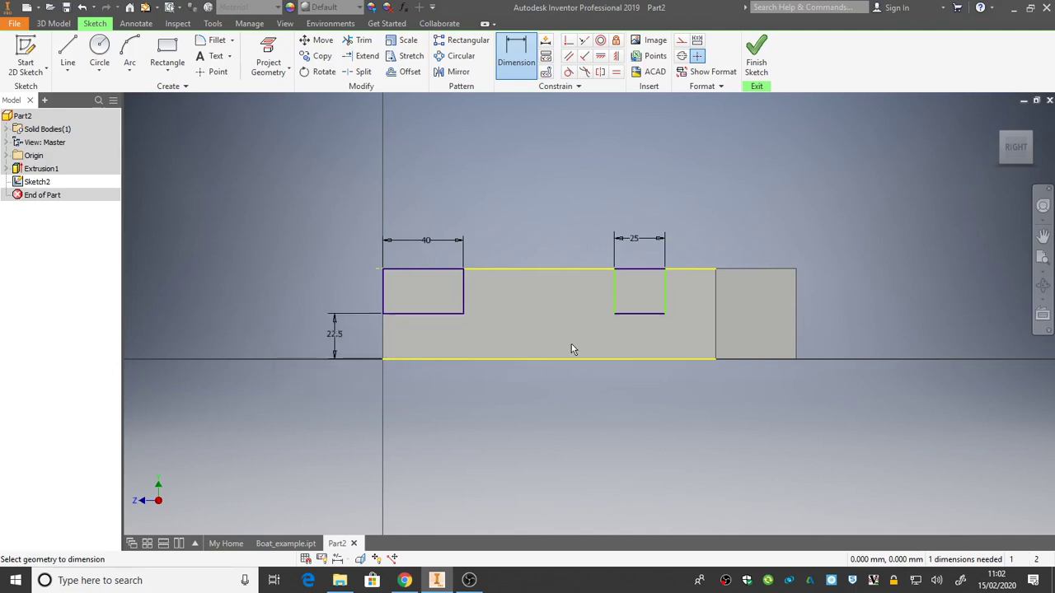
click(716, 285)
click(664, 286)
click(691, 241)
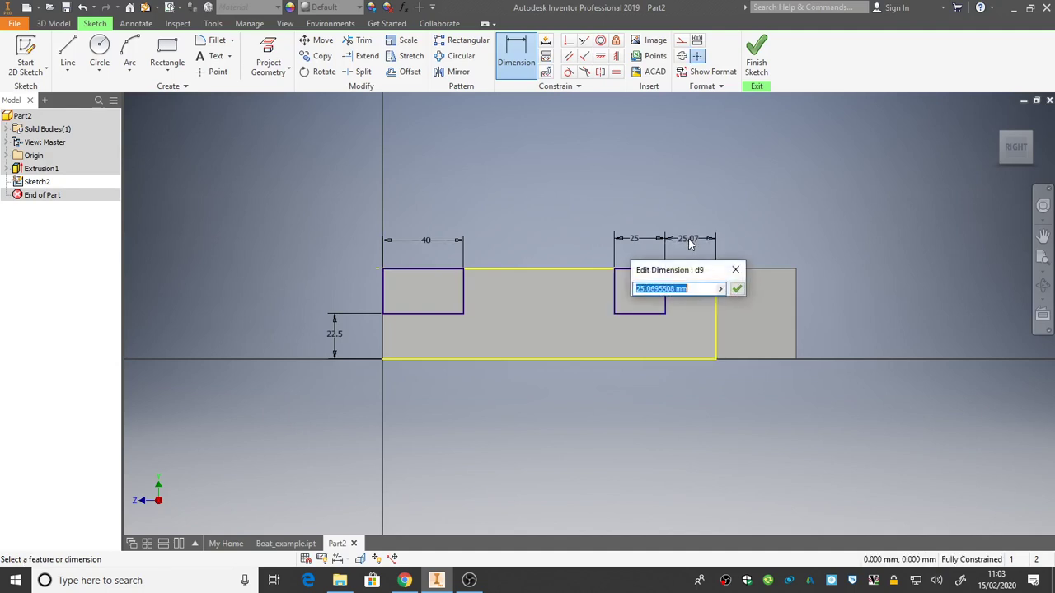
text(20)
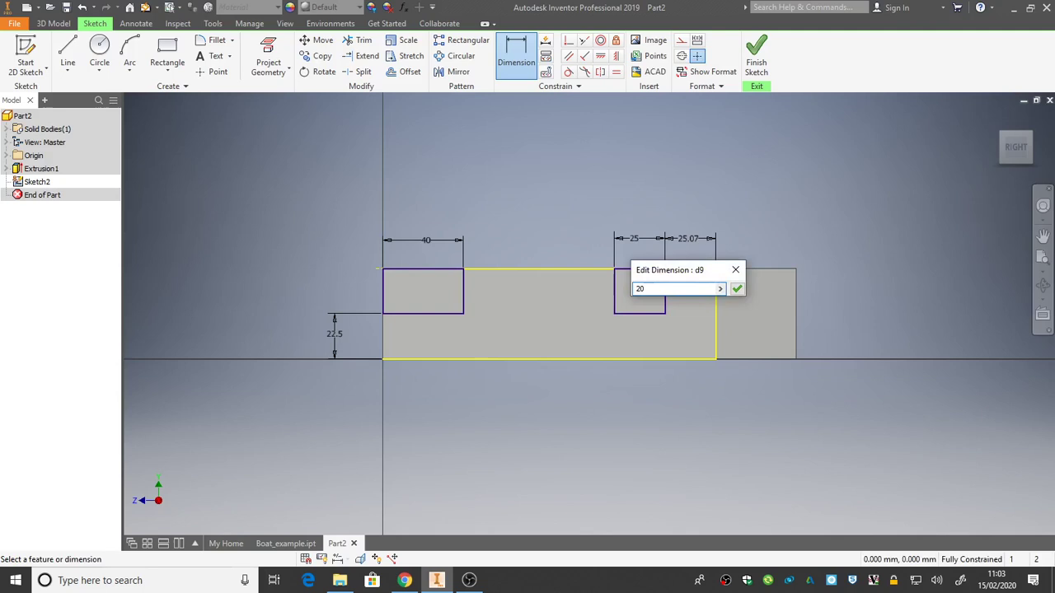
key(Return)
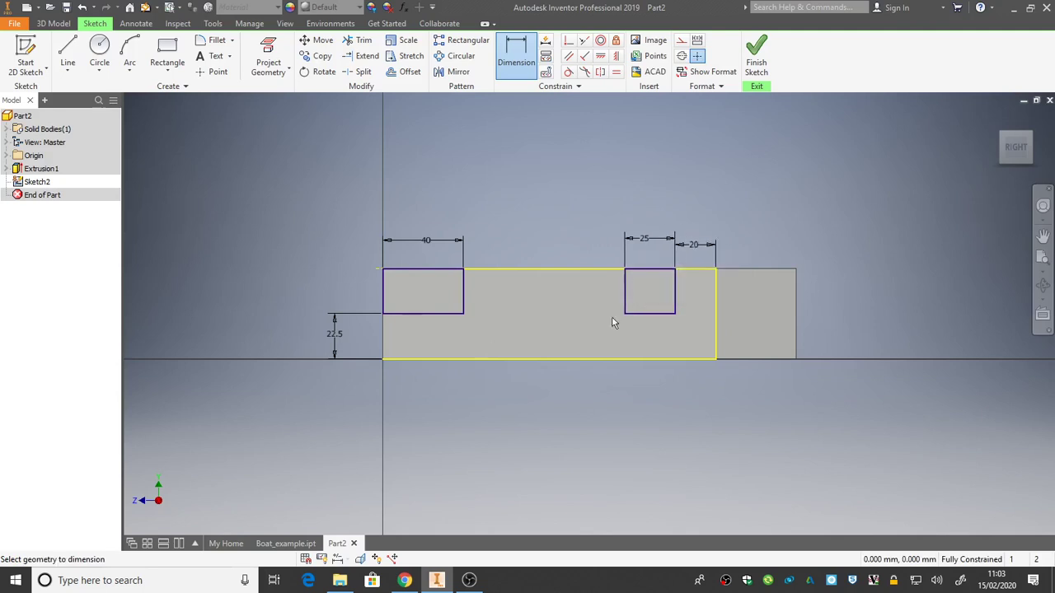
click(751, 62)
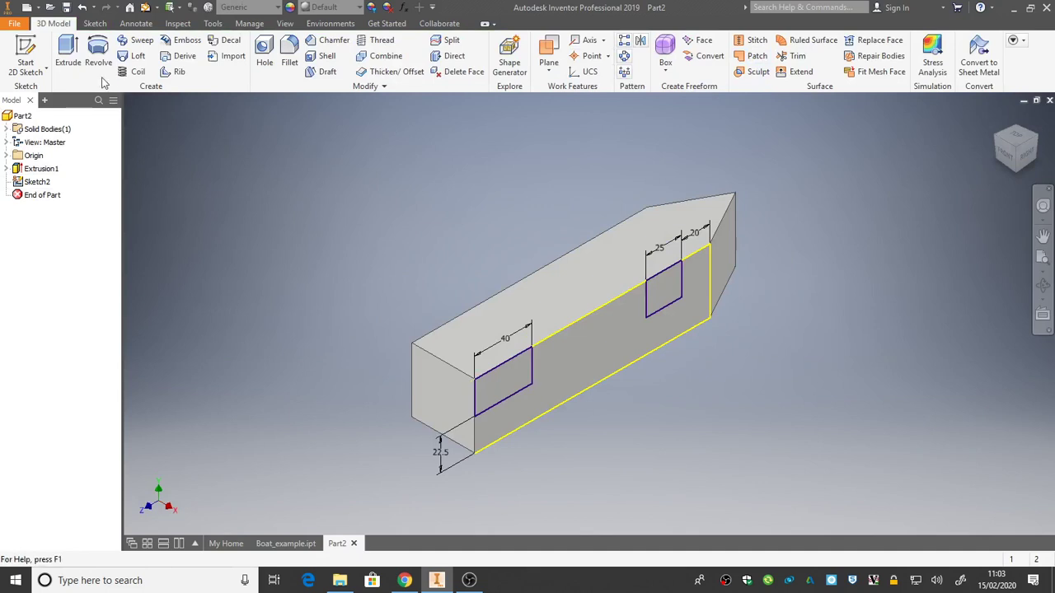
Step: Extrude-cut both Sketch2 rectangles through the whole block using Extents All
click(71, 52)
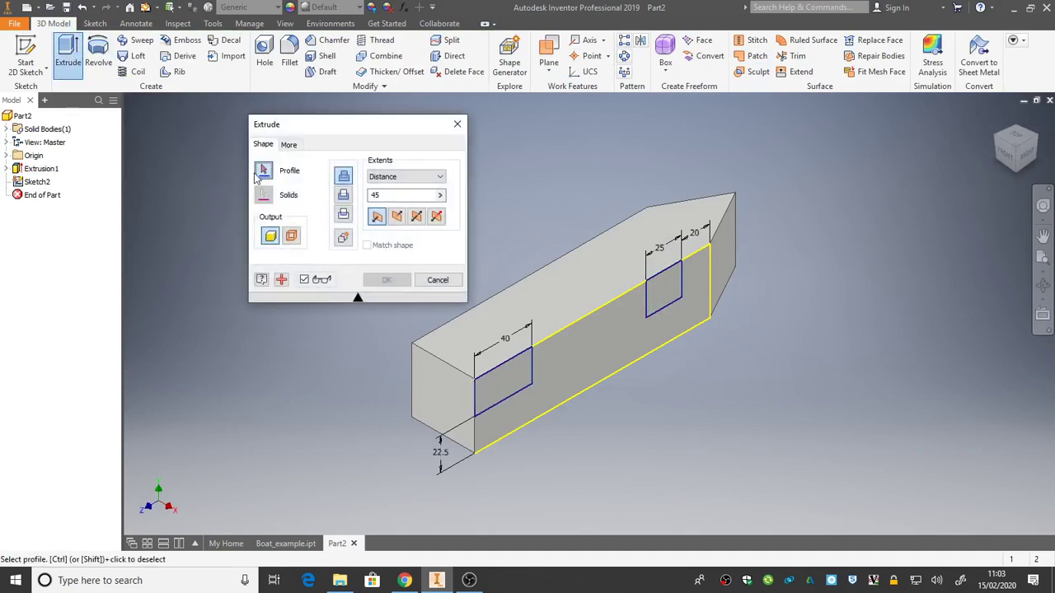
click(516, 375)
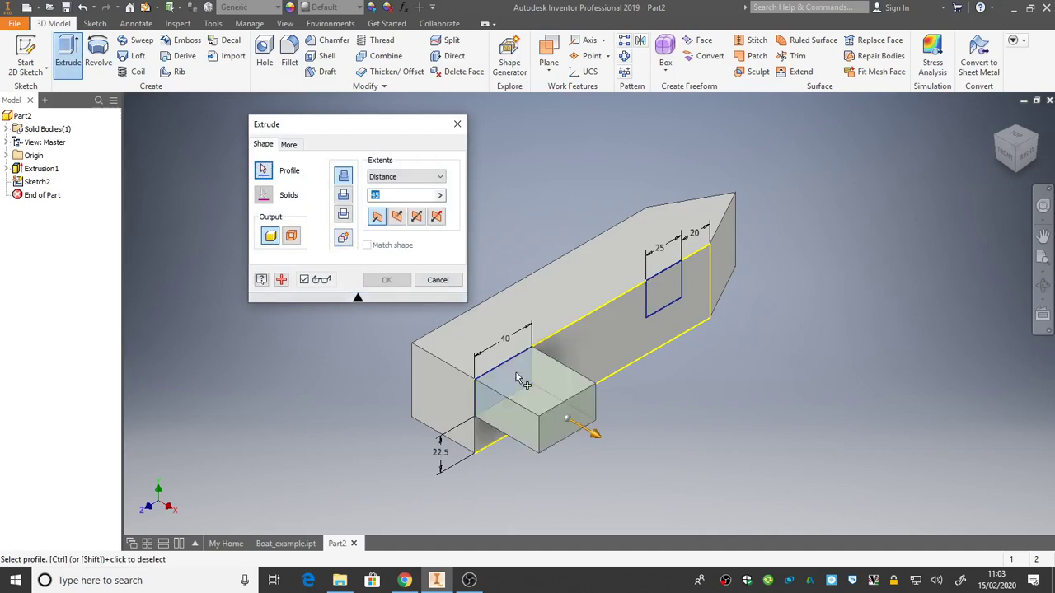
click(668, 295)
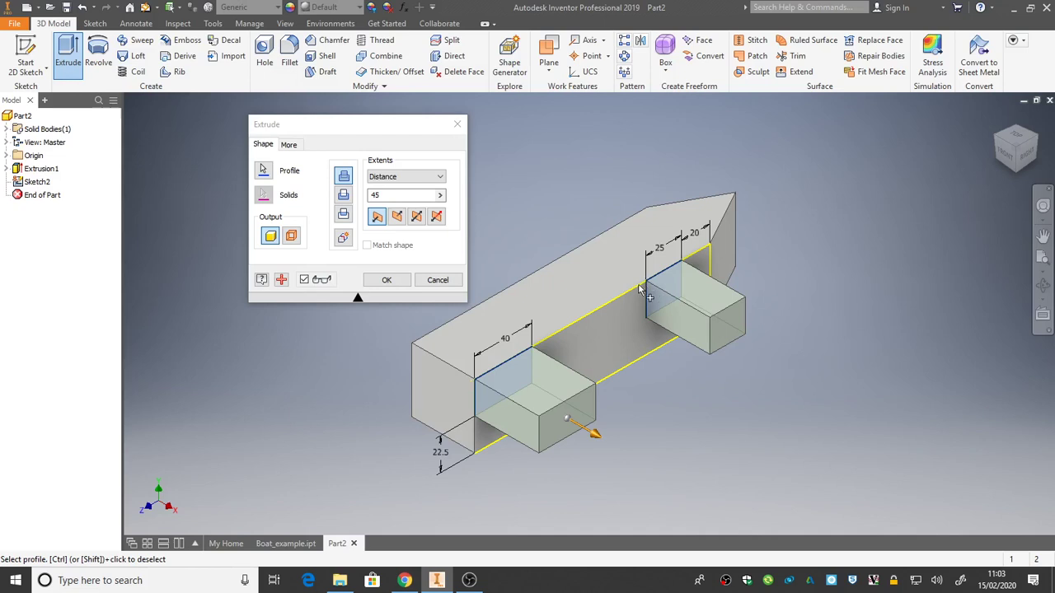
click(345, 196)
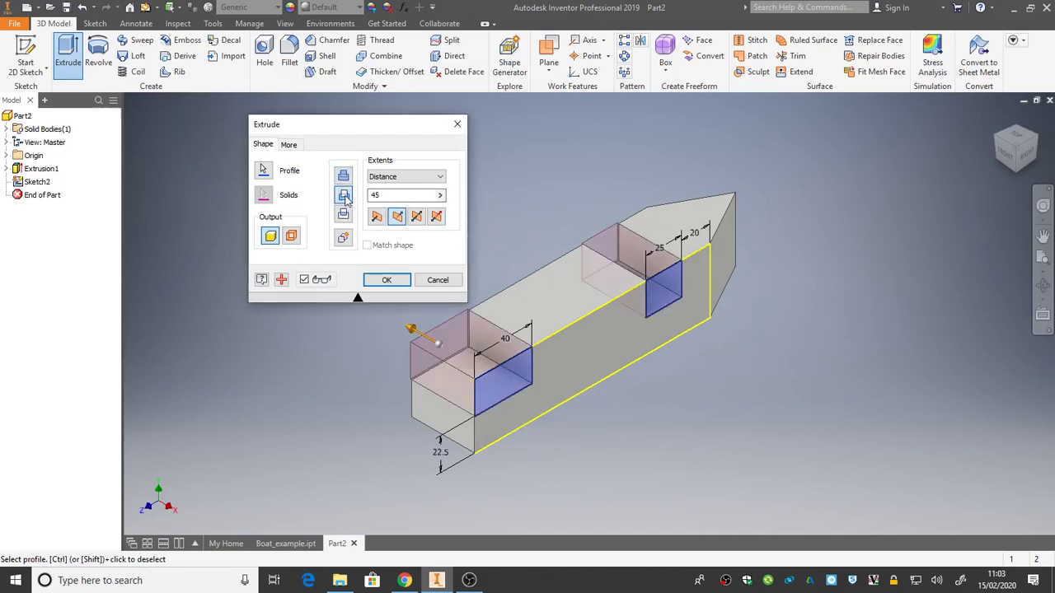
click(389, 178)
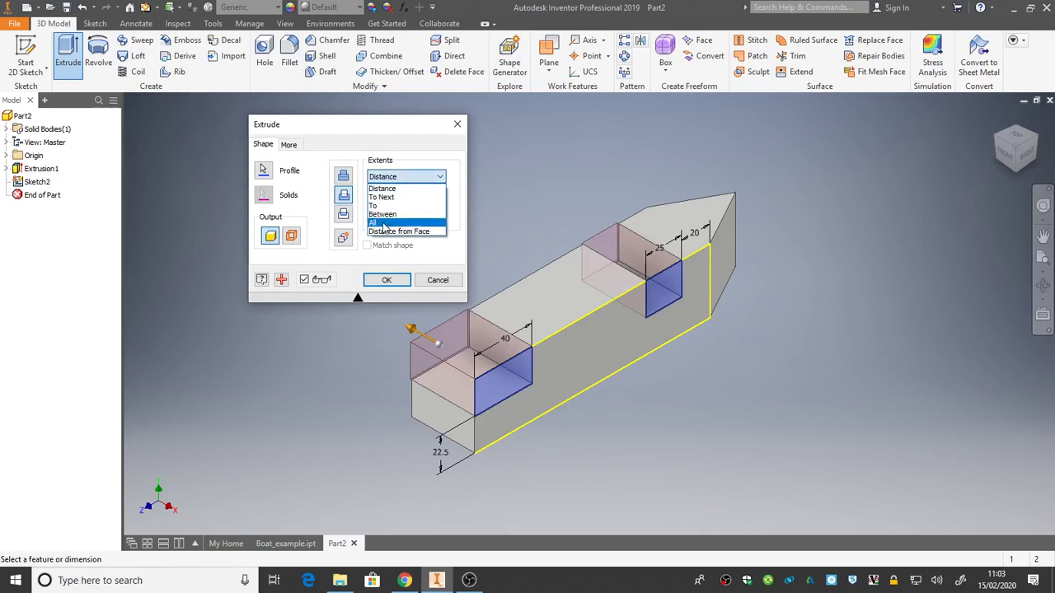
click(377, 222)
click(386, 280)
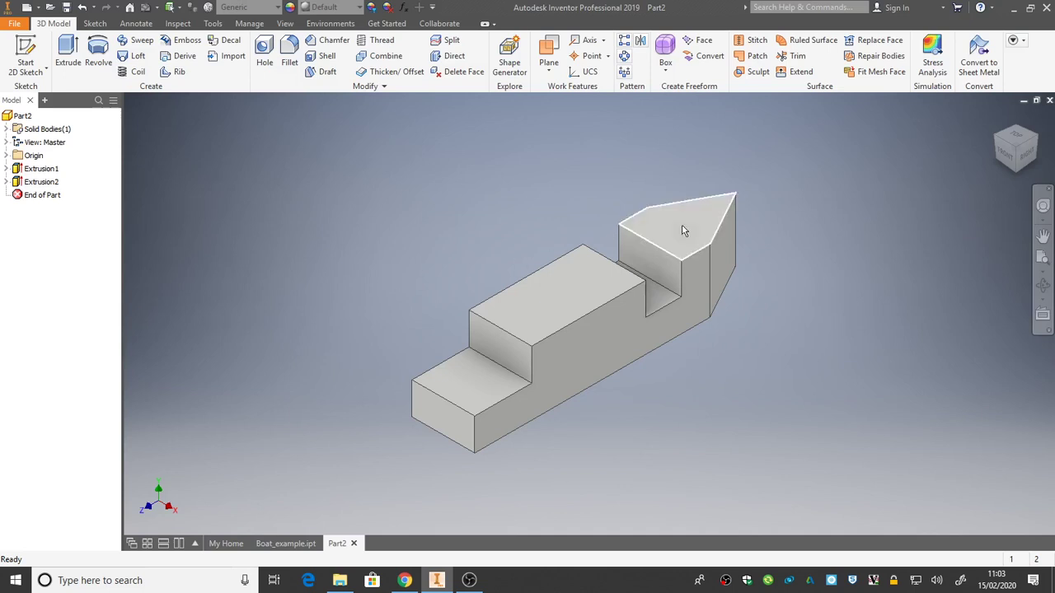
Step: Start a new sketch on the raised bow's top face, viewed from above and centred on the bow
click(29, 56)
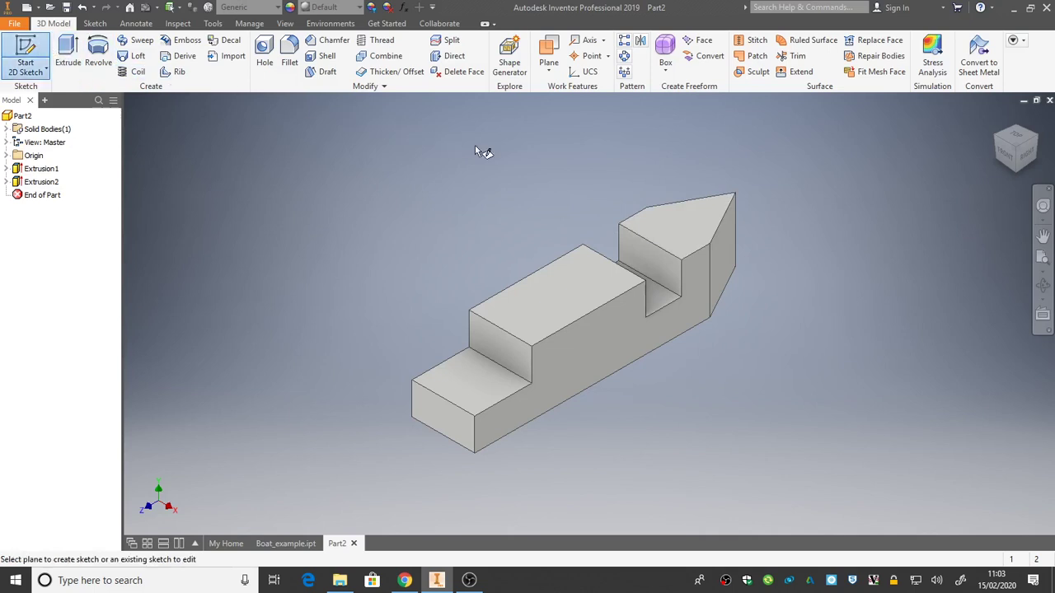
click(678, 229)
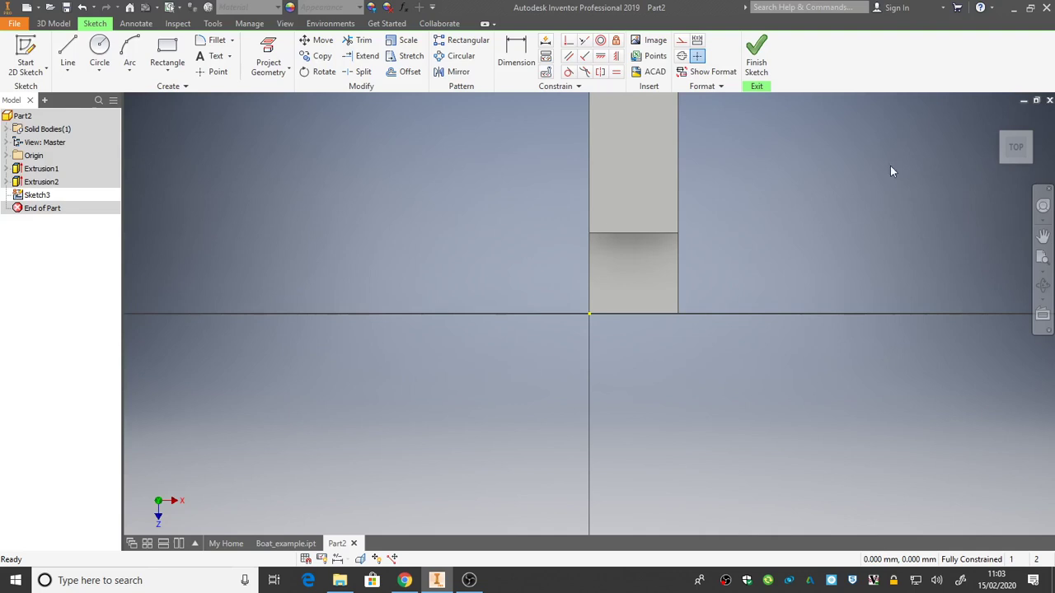
click(1018, 153)
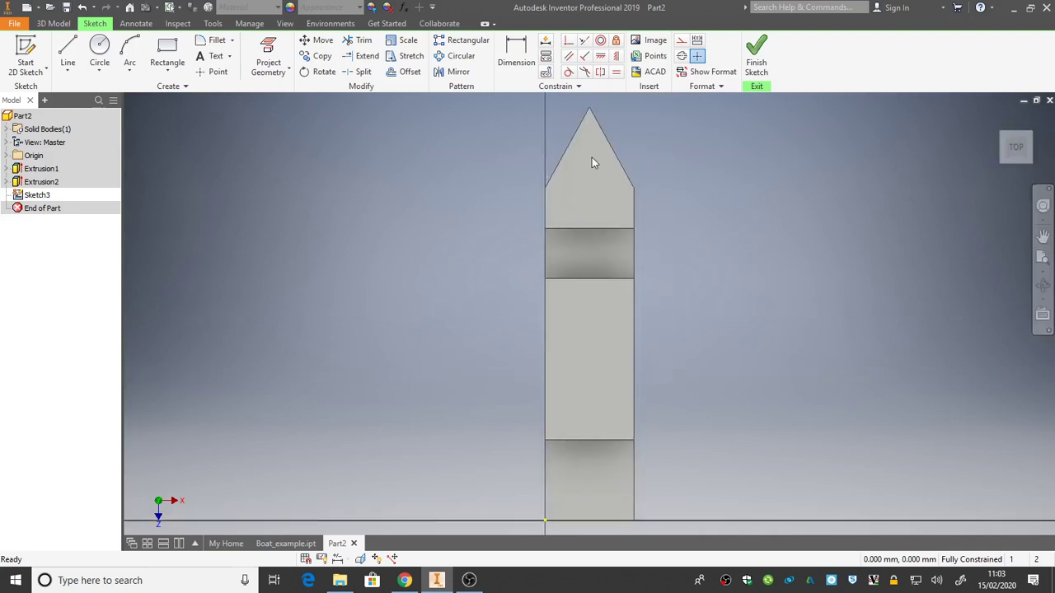
scroll(592, 162, up, 6)
scroll(592, 162, down, 3)
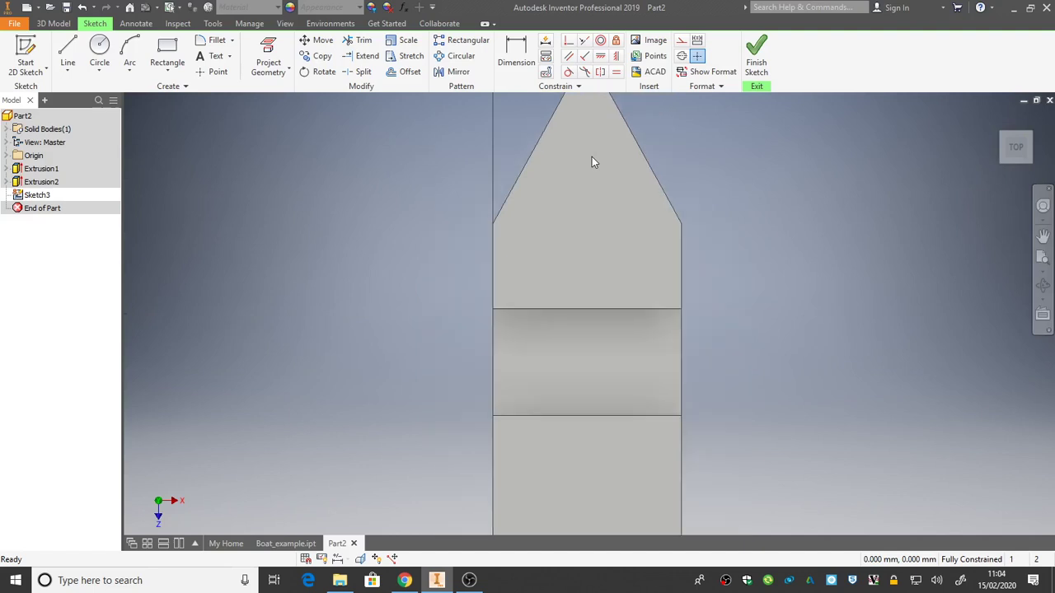
click(1042, 235)
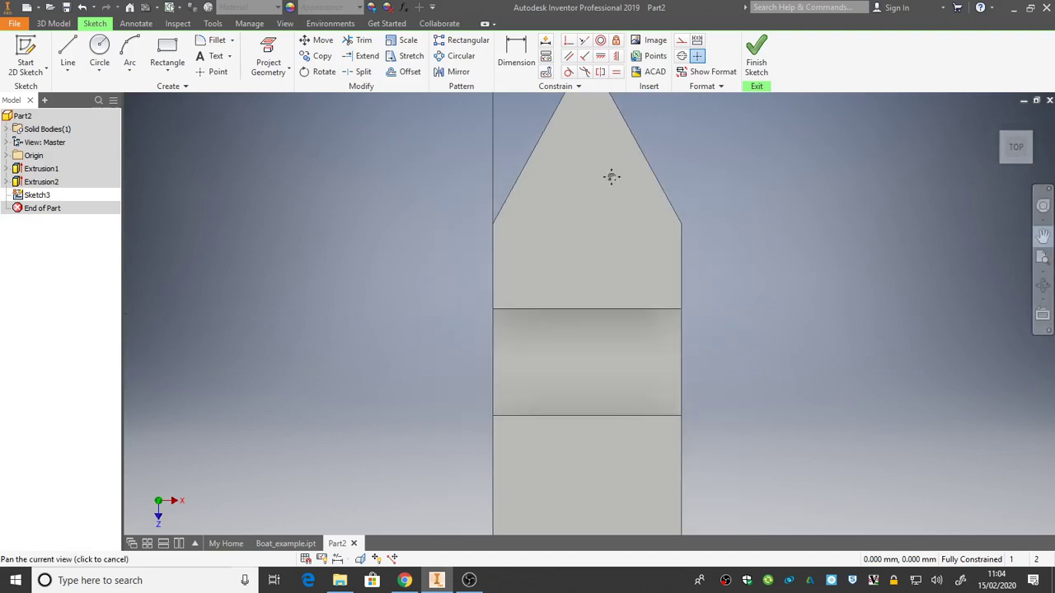
drag(601, 180, 572, 264)
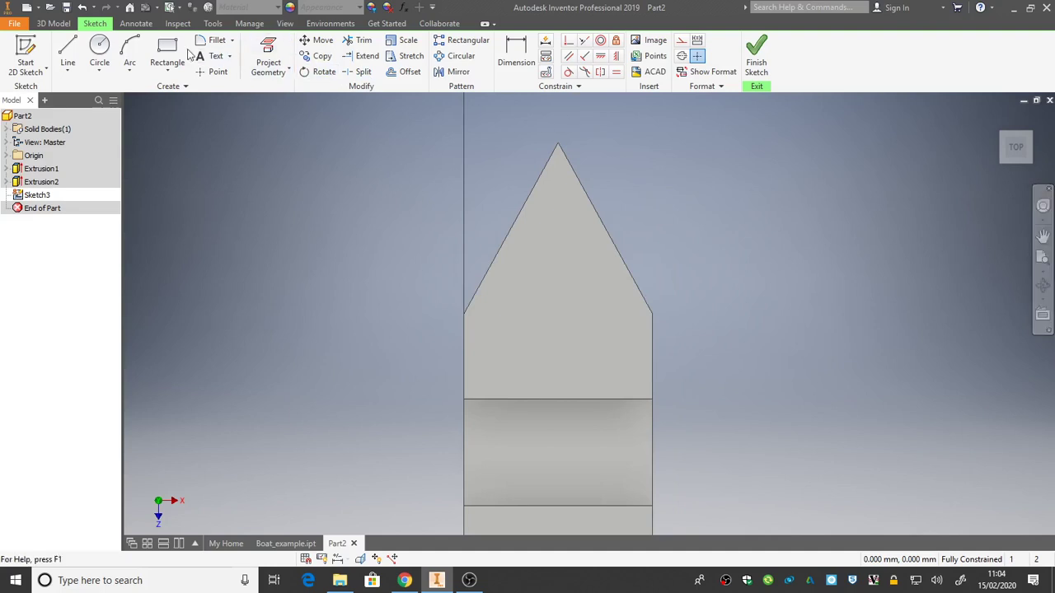
Step: Draw one circle inside the pointed bow area of Sketch3
click(99, 47)
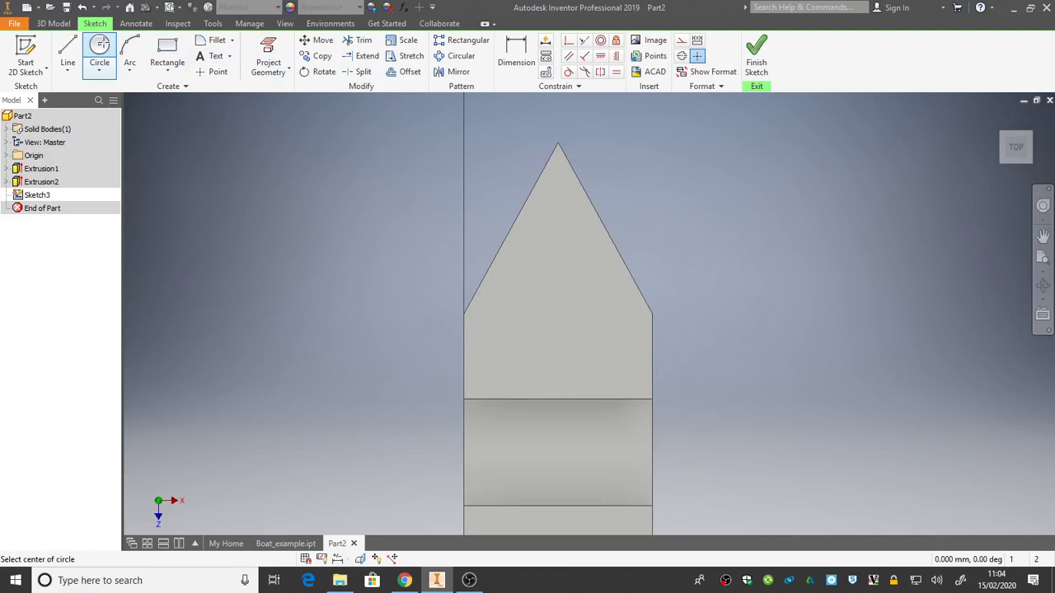
click(558, 313)
click(589, 337)
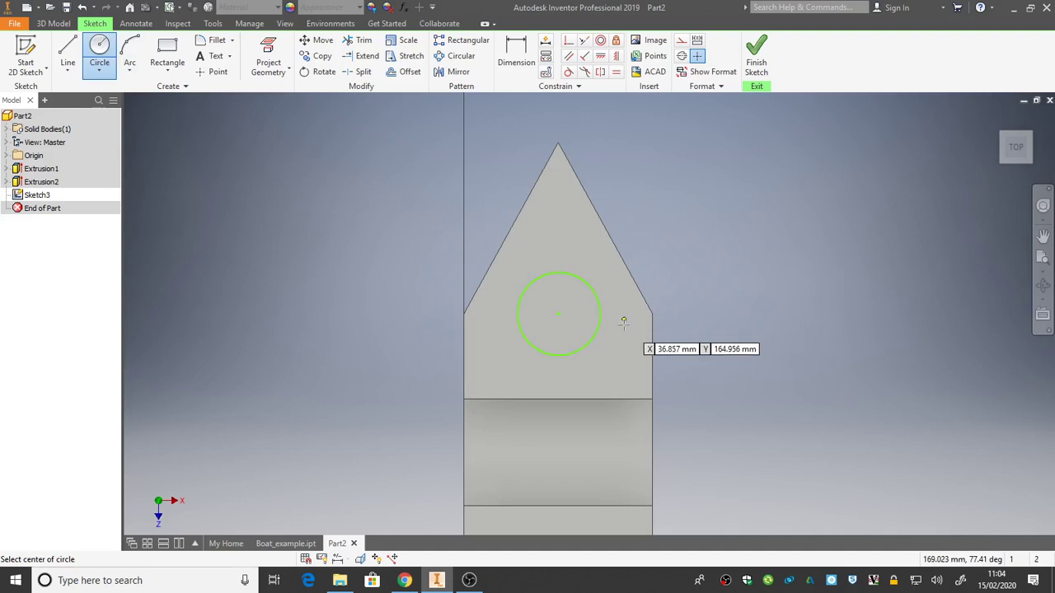
right_click(624, 327)
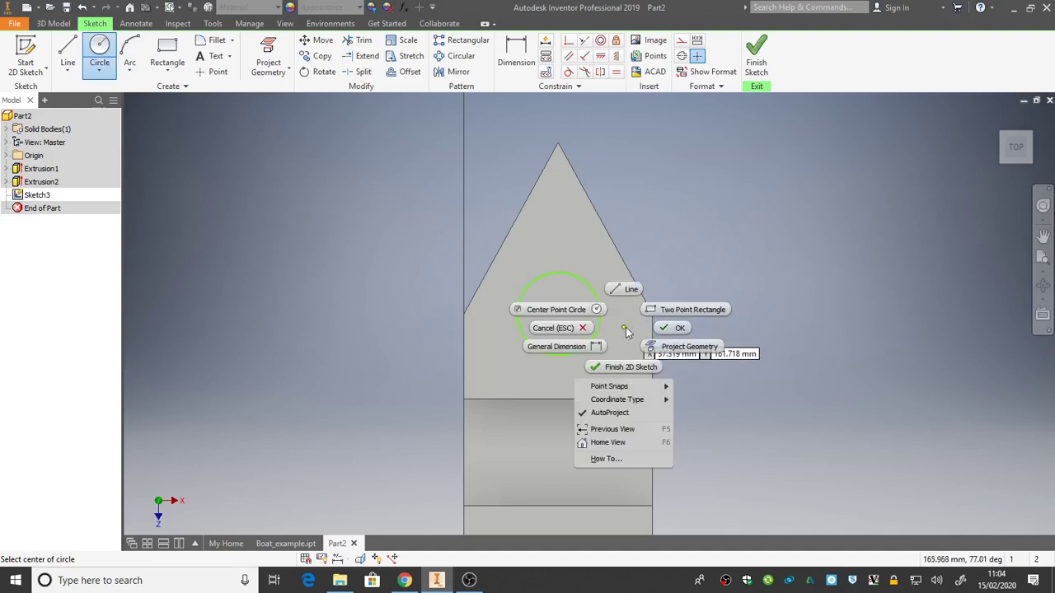
click(671, 327)
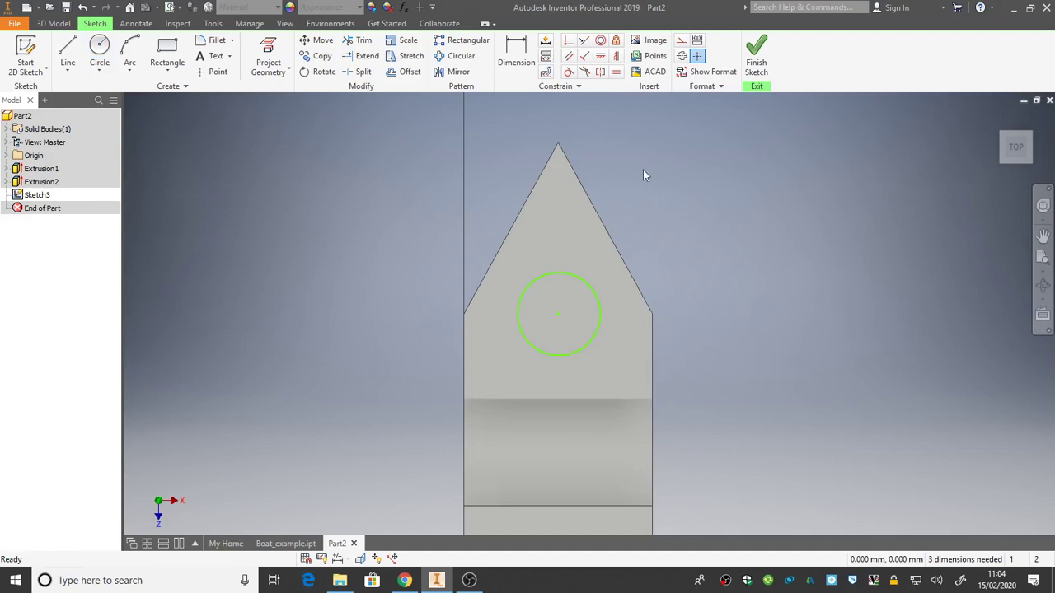
Step: Dimension the bow circle's diameter to 18
click(520, 54)
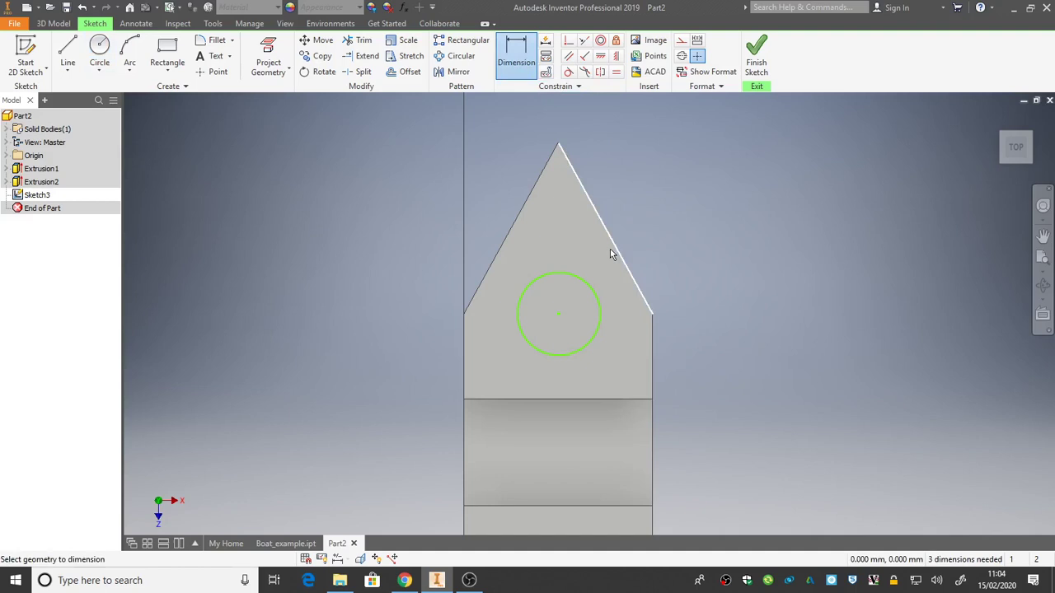
click(591, 286)
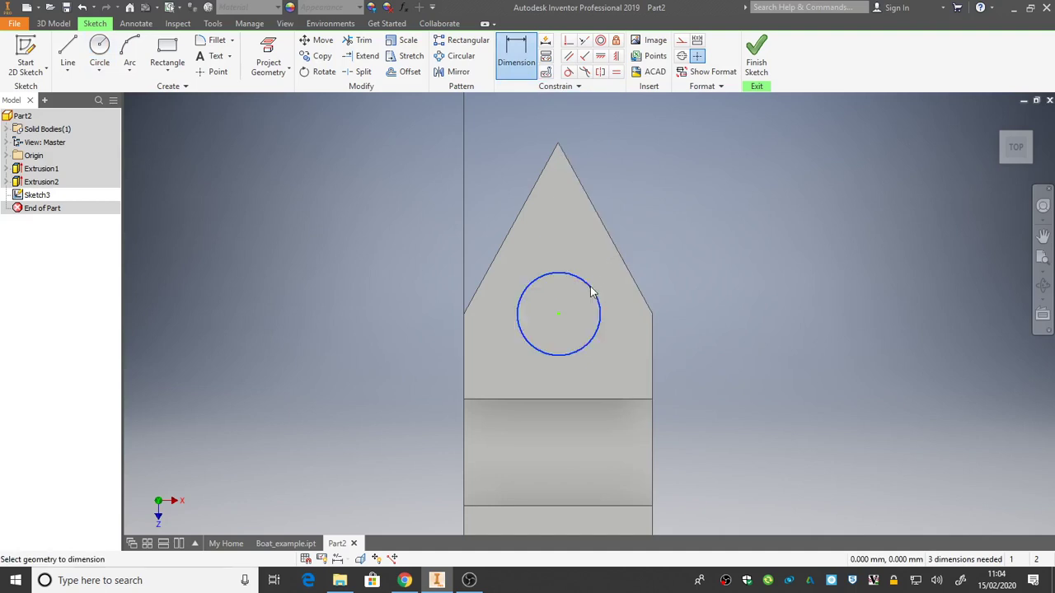
click(662, 231)
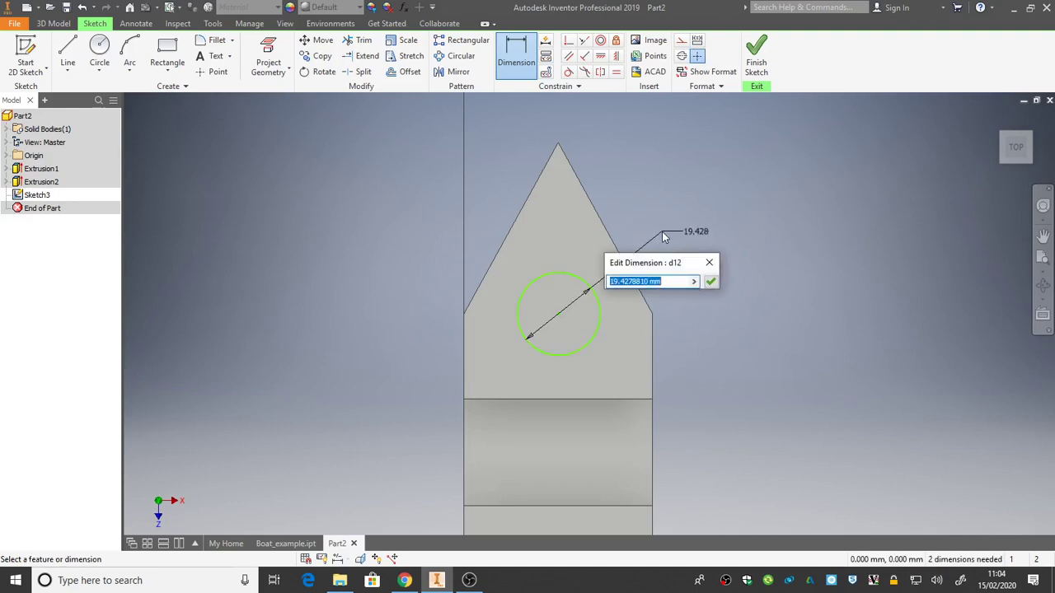
text(18)
key(Return)
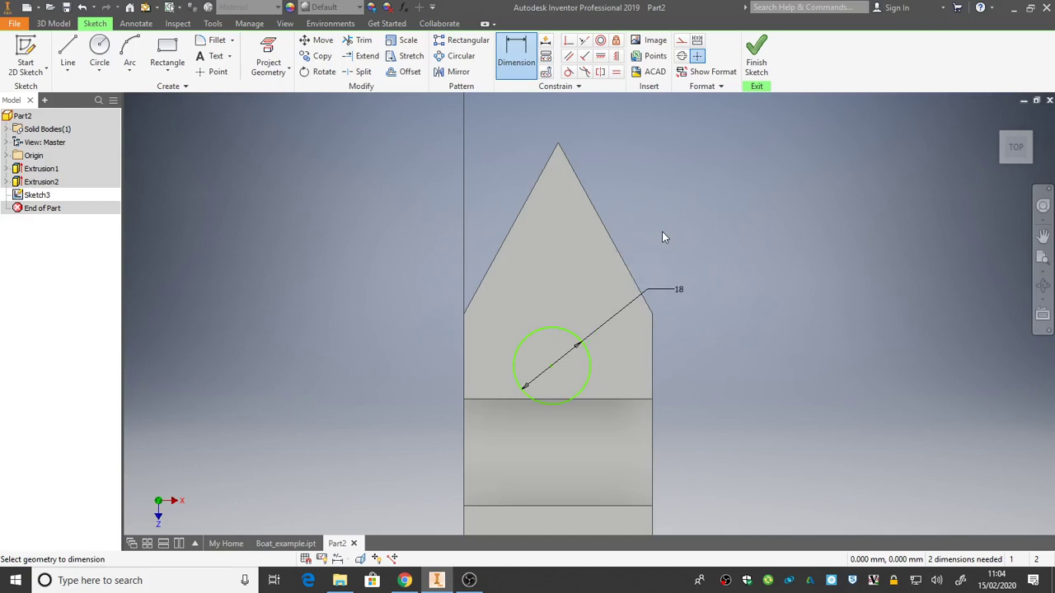
Step: Place the circle centre 22 from the bow's left edge and 20 from its base, then finish the sketch
click(465, 330)
click(551, 369)
click(403, 349)
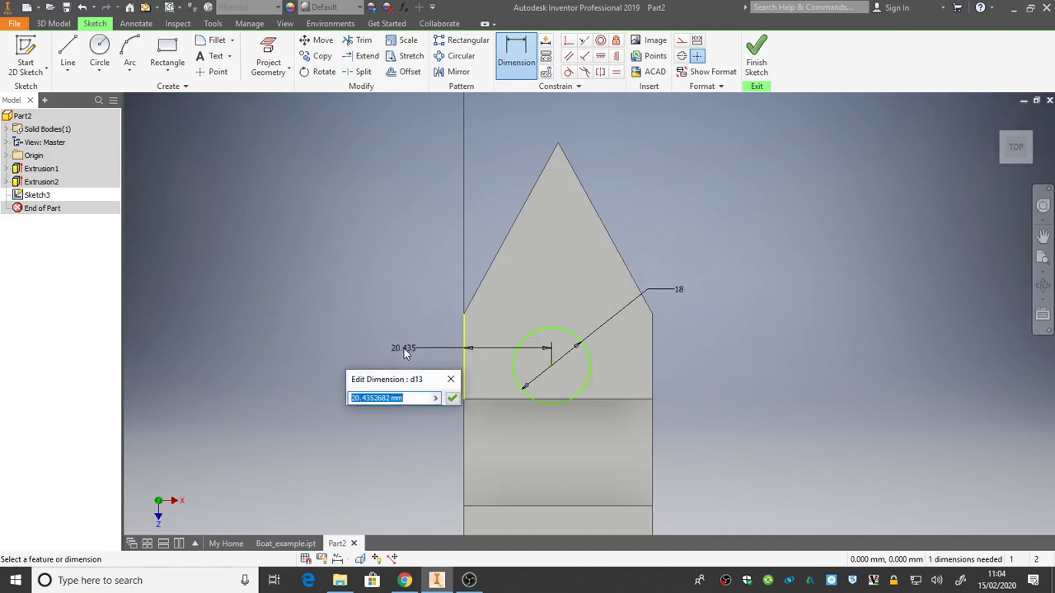
text(22)
key(Return)
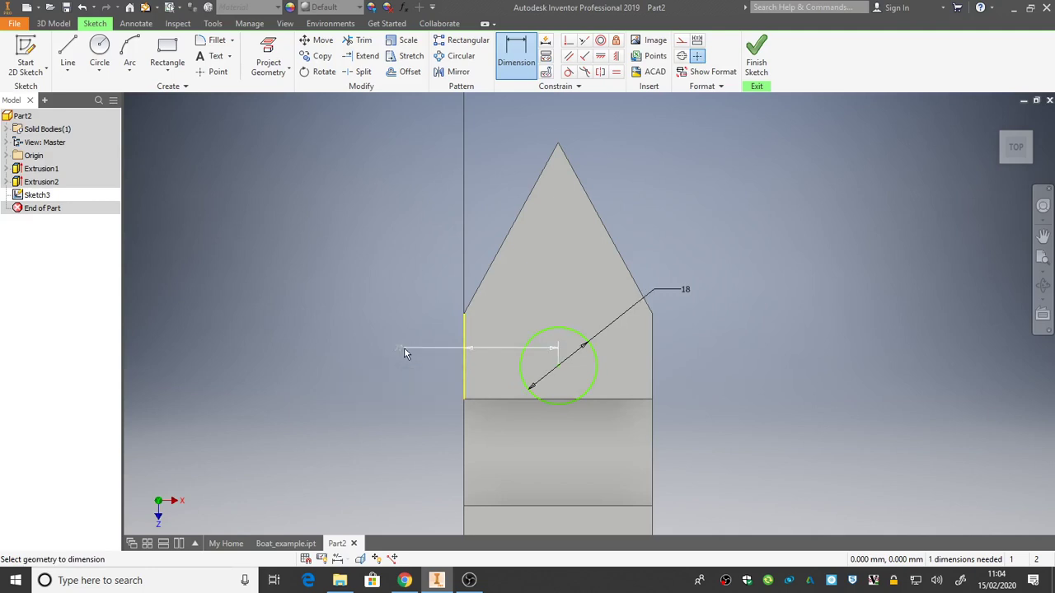
click(404, 353)
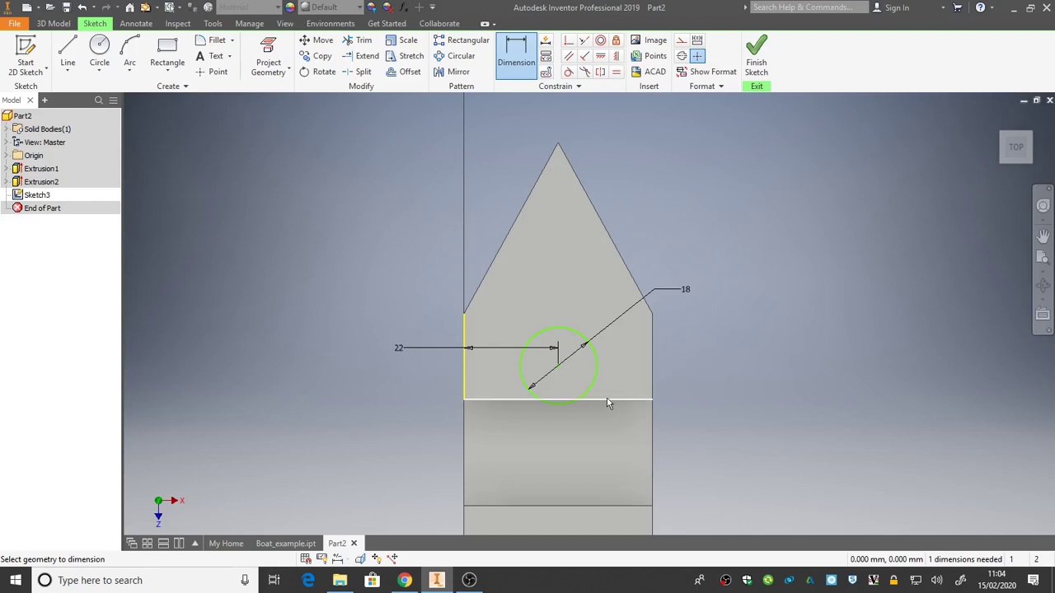
click(606, 398)
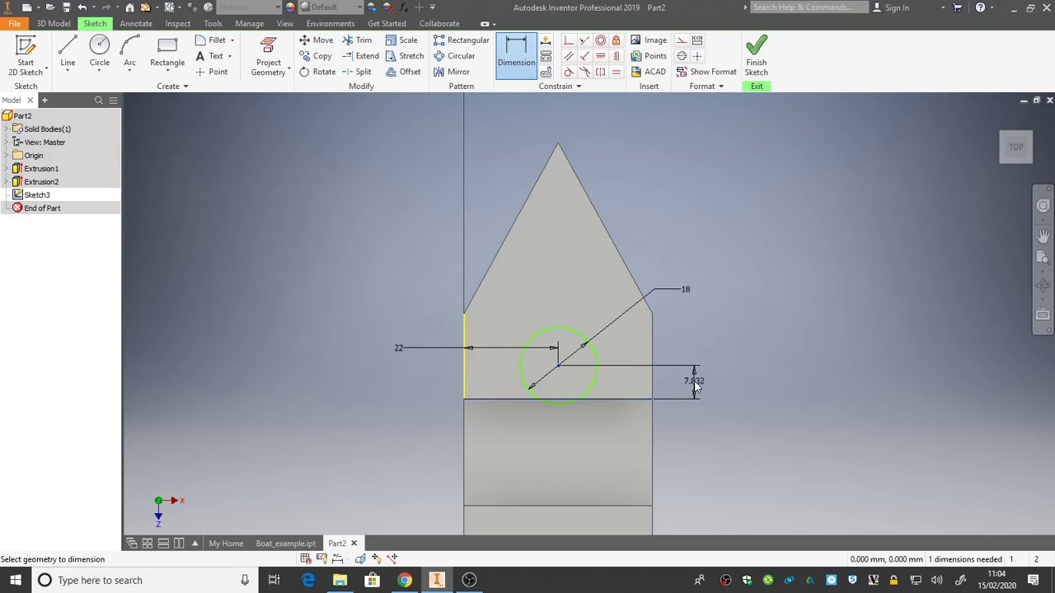
click(695, 385)
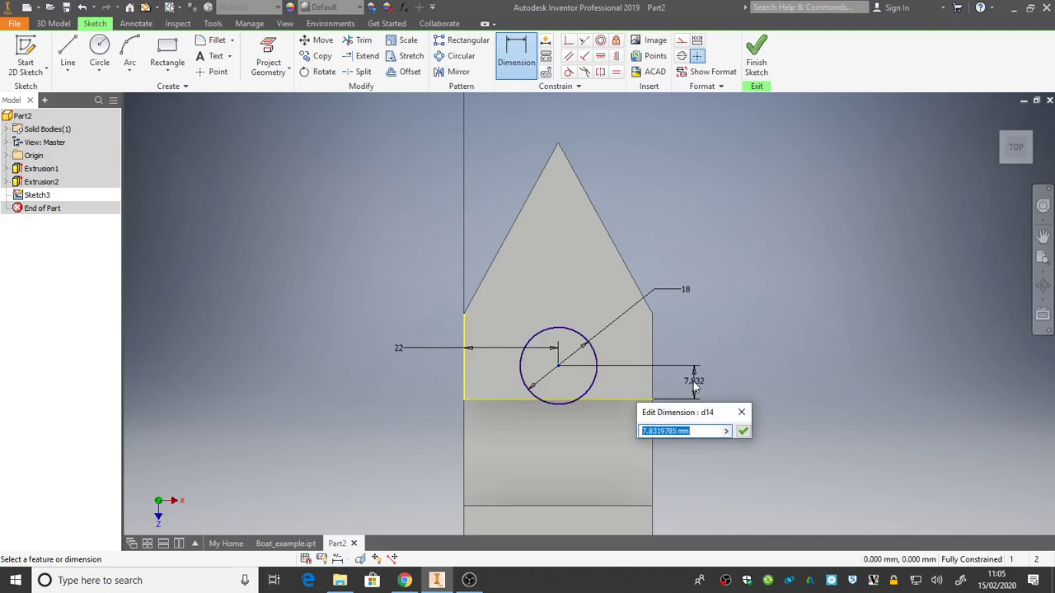
text(20)
key(Return)
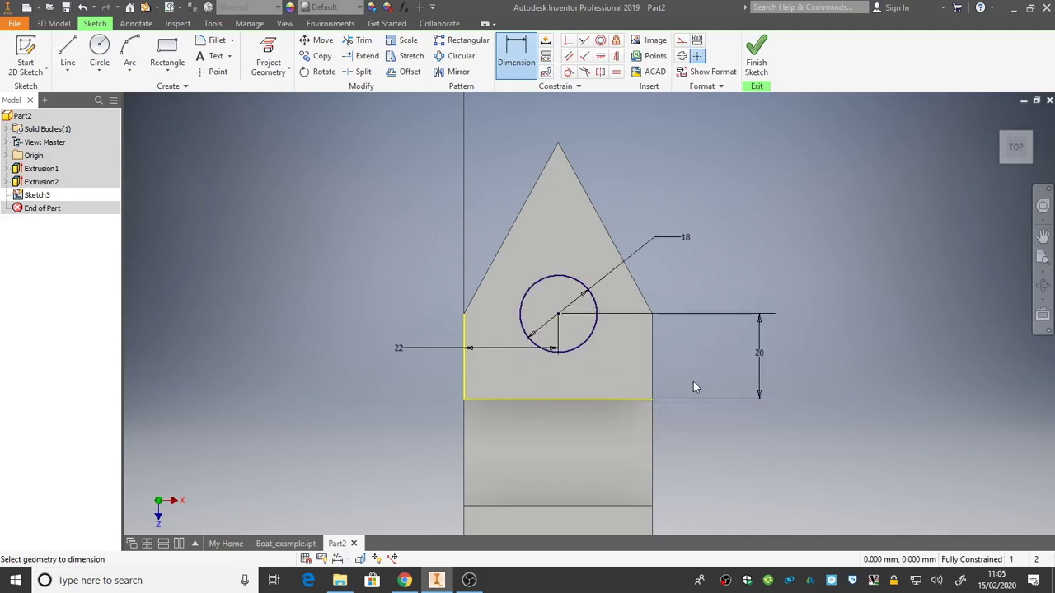
click(756, 64)
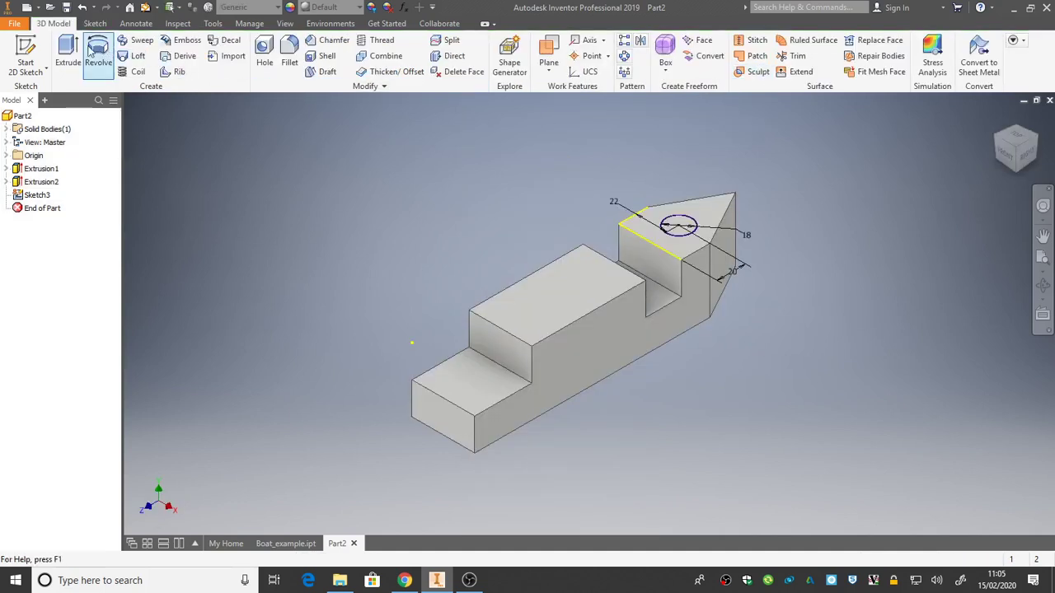
Step: Extrude the 18-diameter circle upward into a shortened cylindrical funnel on the bow
click(70, 51)
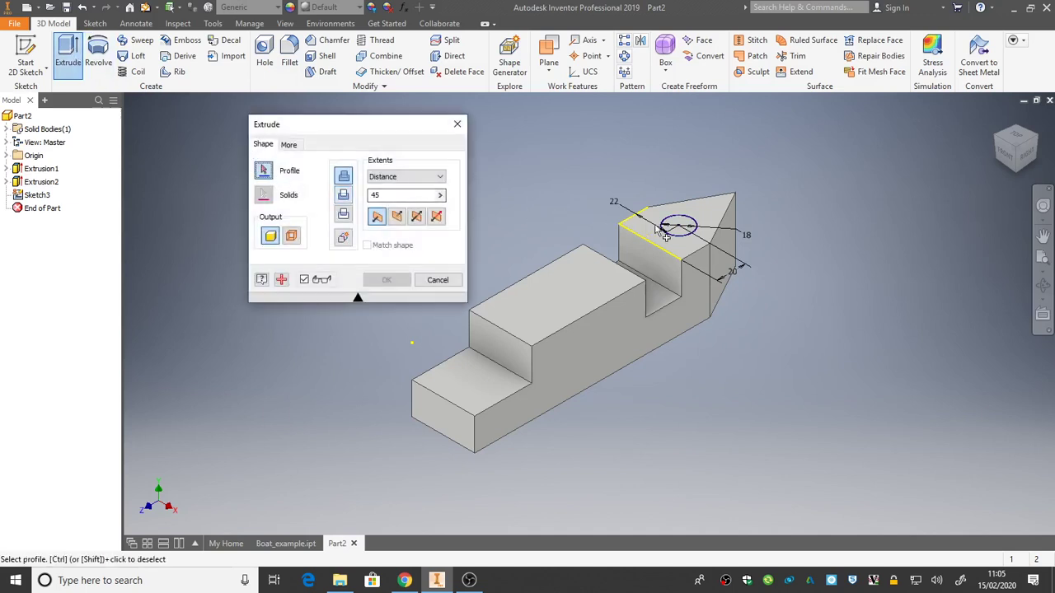
click(680, 228)
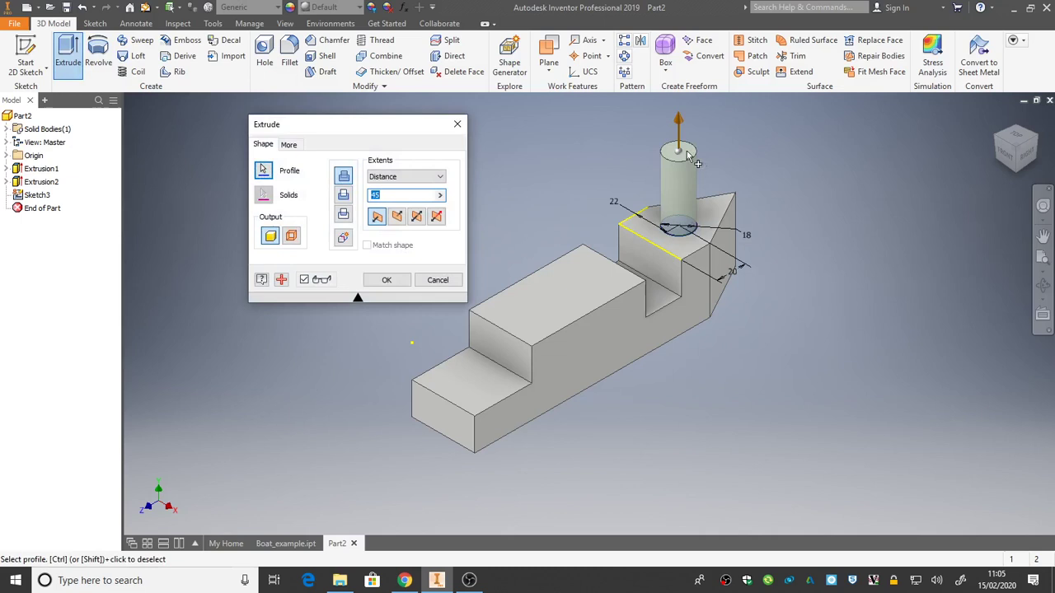
mouse_move(679, 130)
mouse_down()
mouse_move(681, 169)
mouse_move(680, 148)
mouse_up()
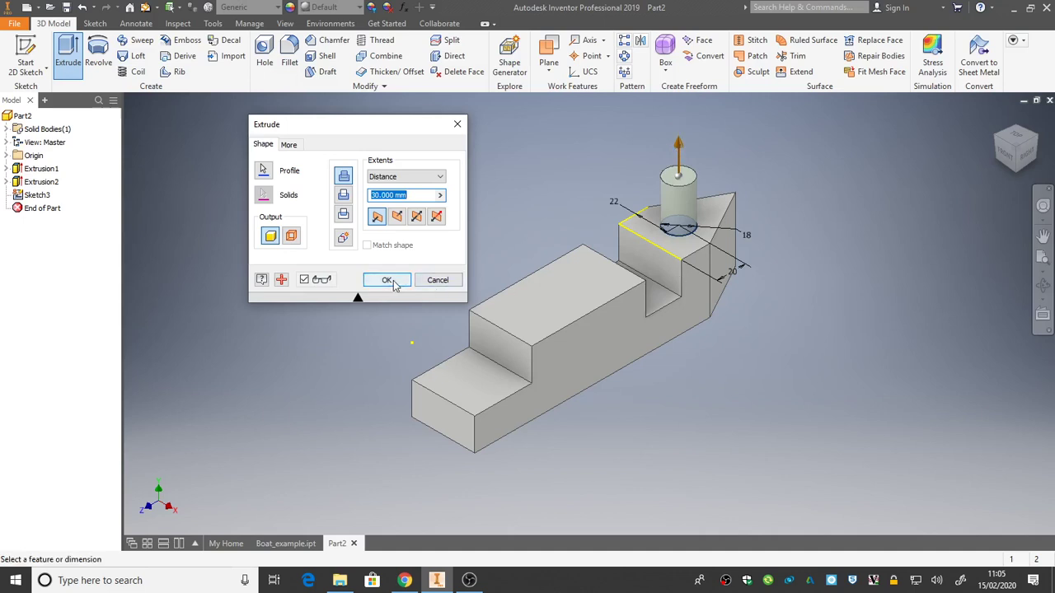
click(394, 281)
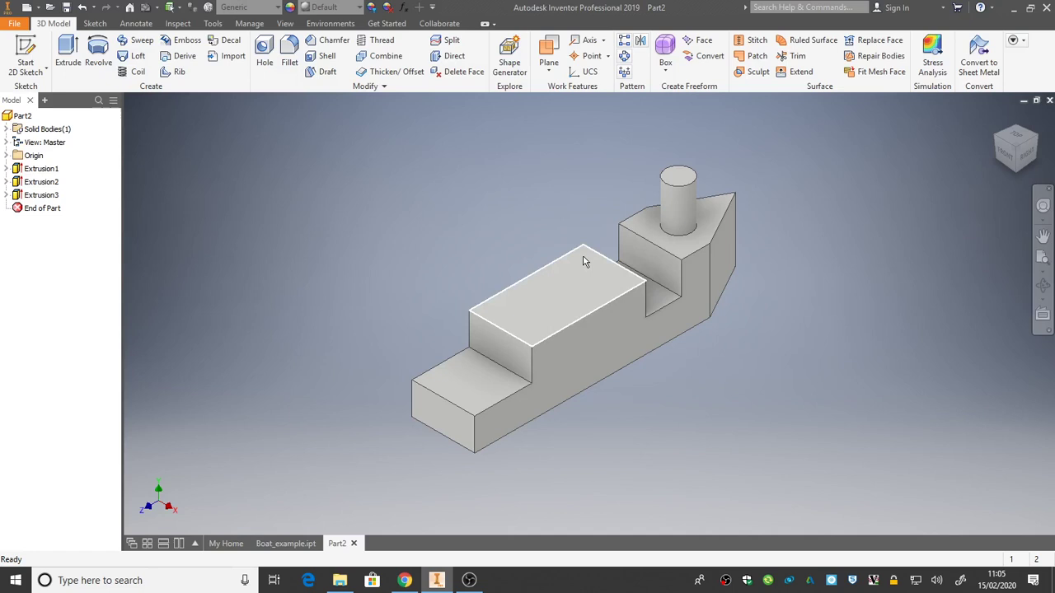
mouse_move(604, 281)
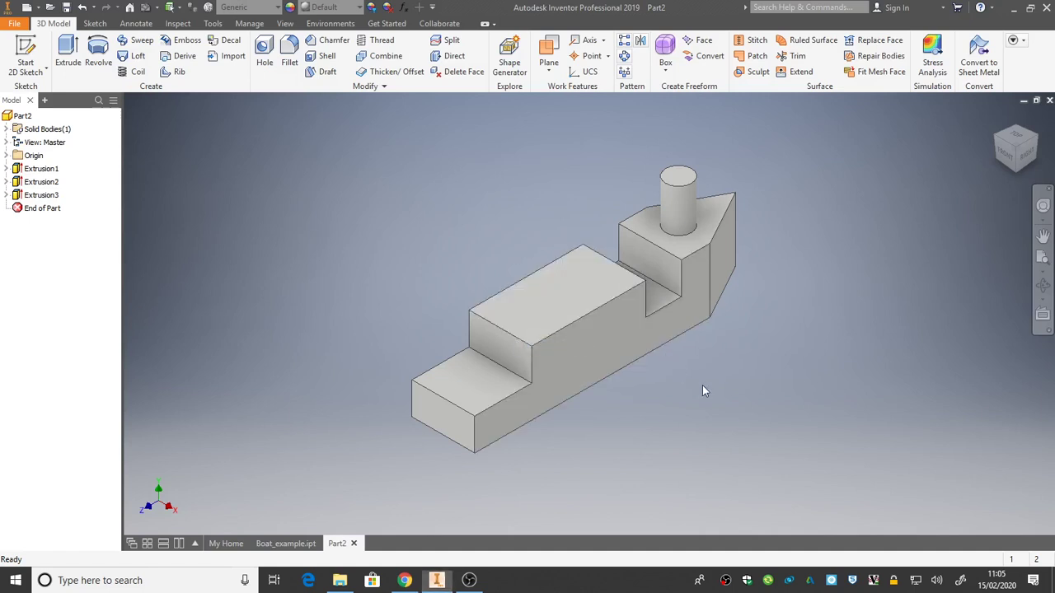
Step: Start a new sketch on the middle deck's top face, viewed from above
click(42, 47)
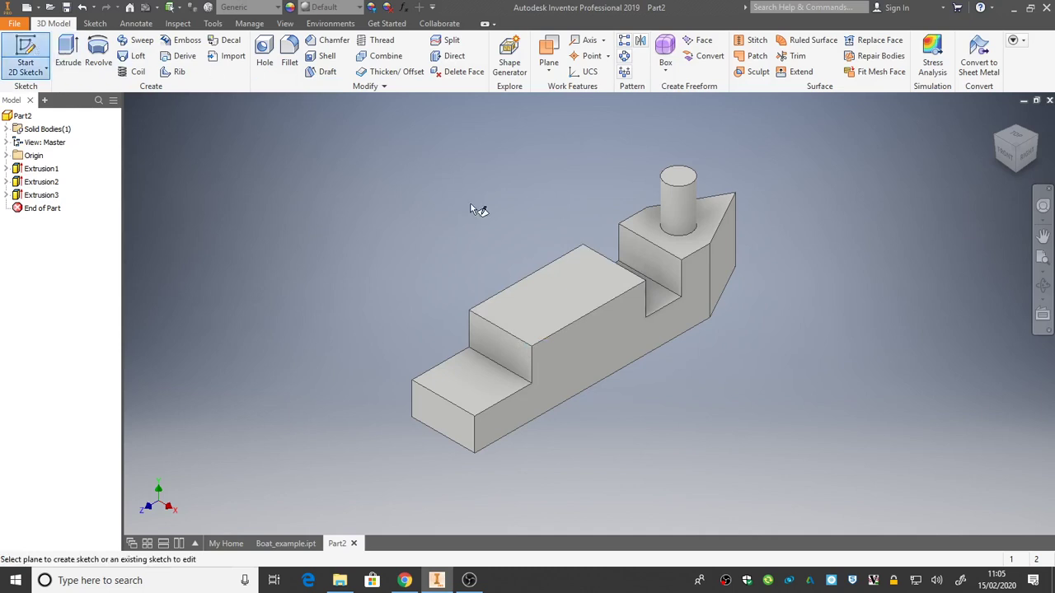
click(549, 284)
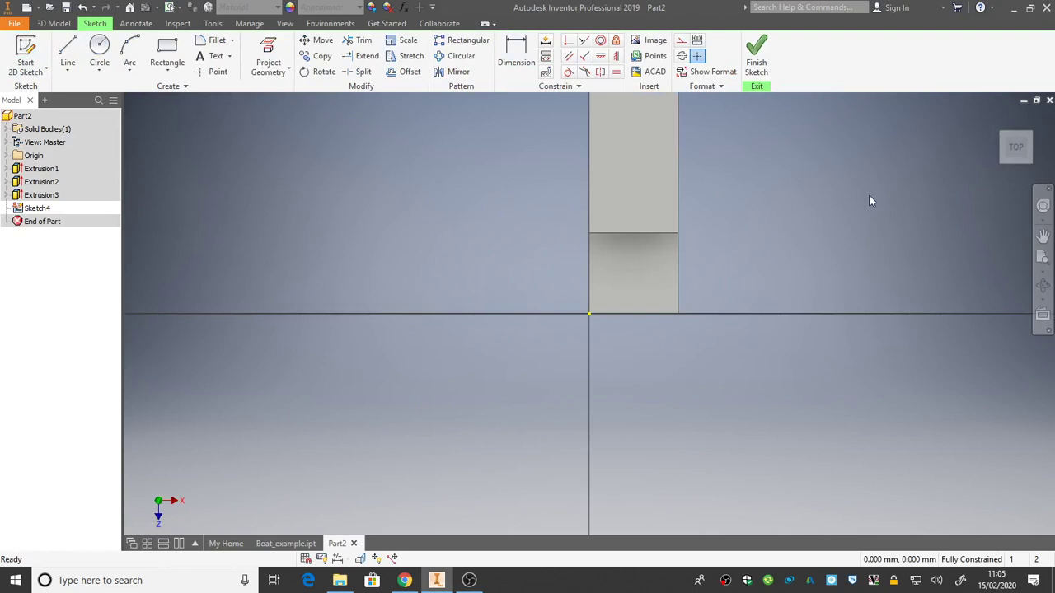
click(1017, 149)
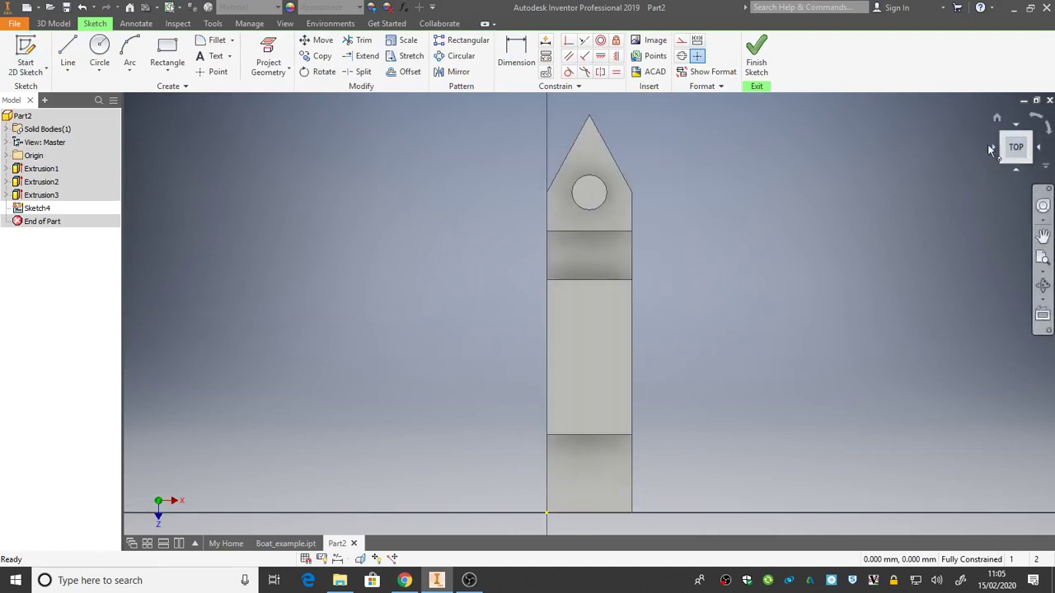
Step: Draw a small circle near the middle deck's front-left corner
click(100, 51)
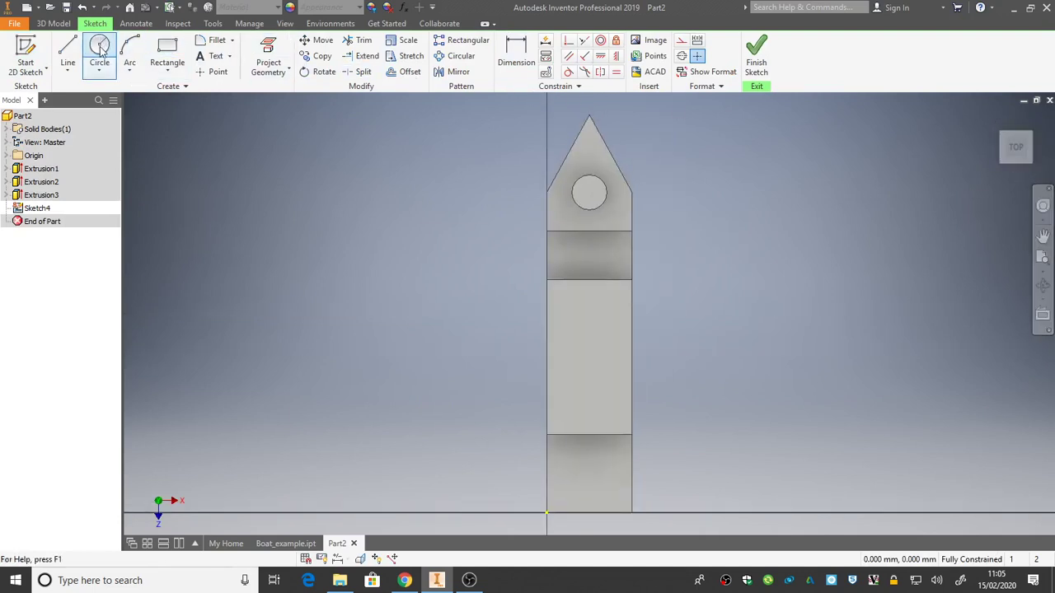
click(566, 299)
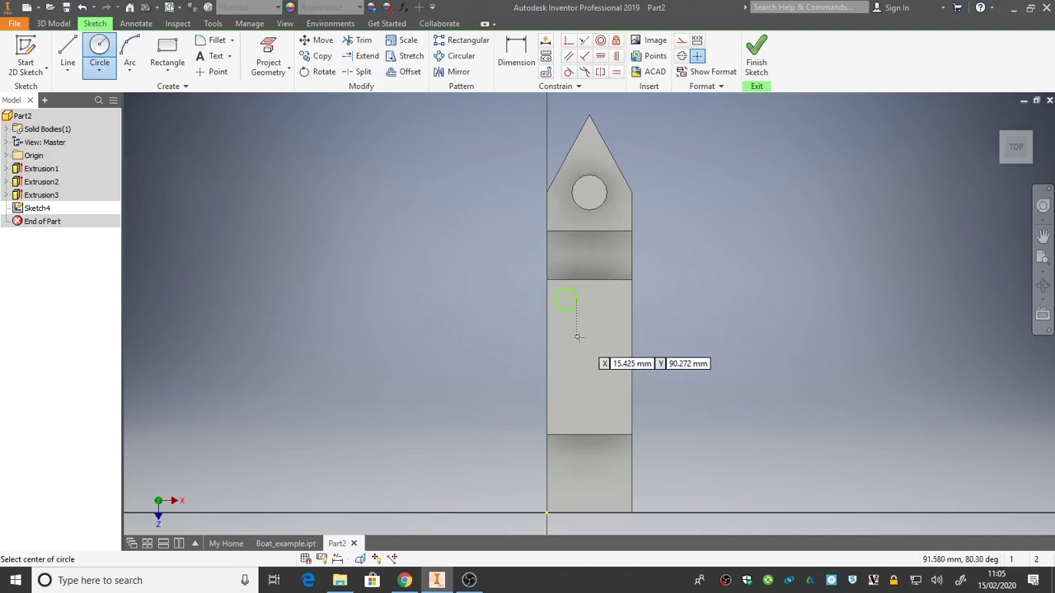
right_click(601, 320)
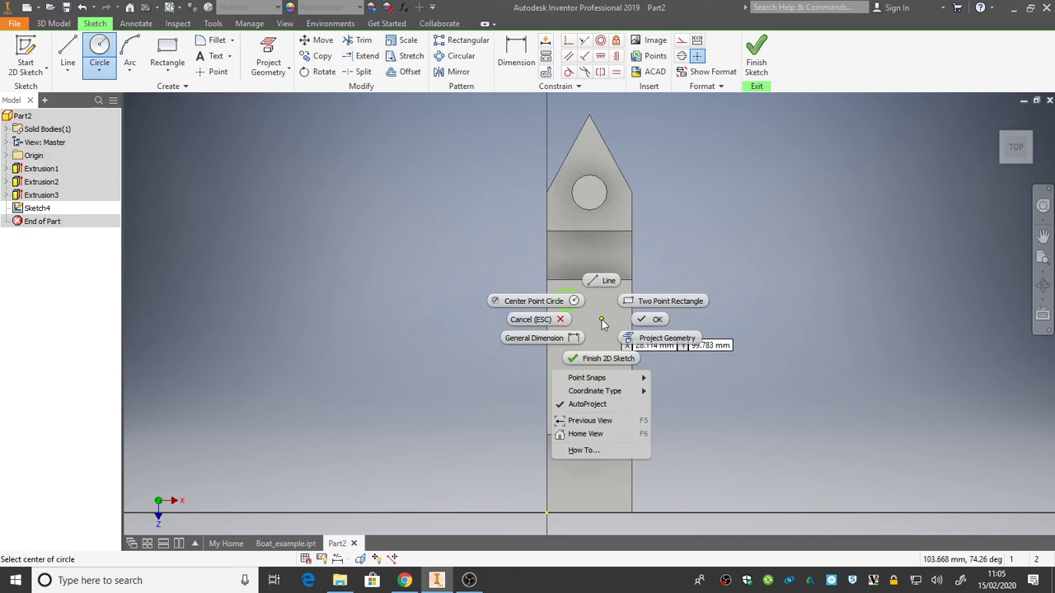
click(649, 322)
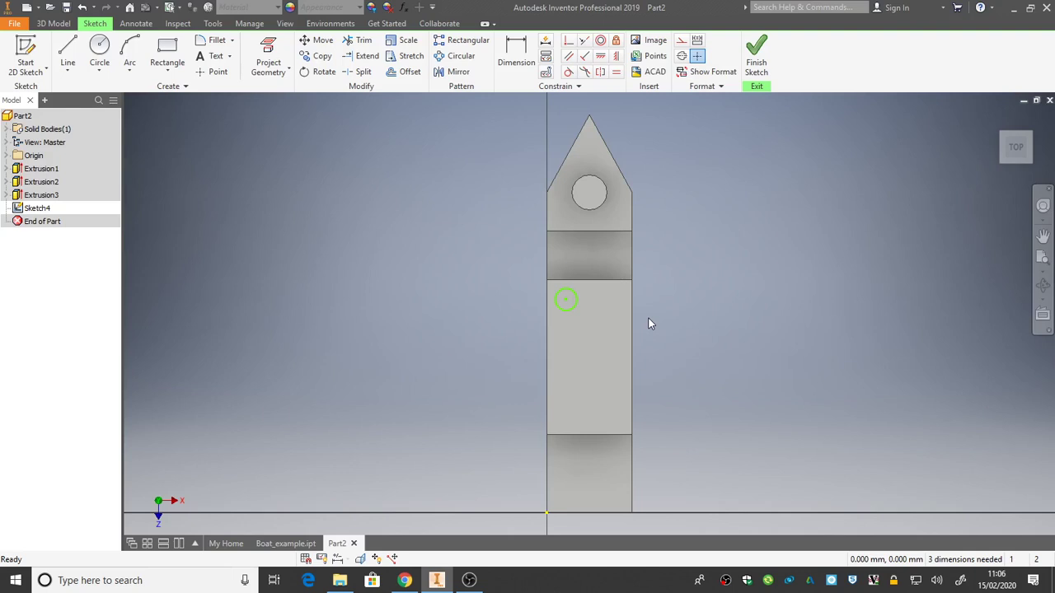
Step: Dimension the small circle's diameter to 8
click(516, 53)
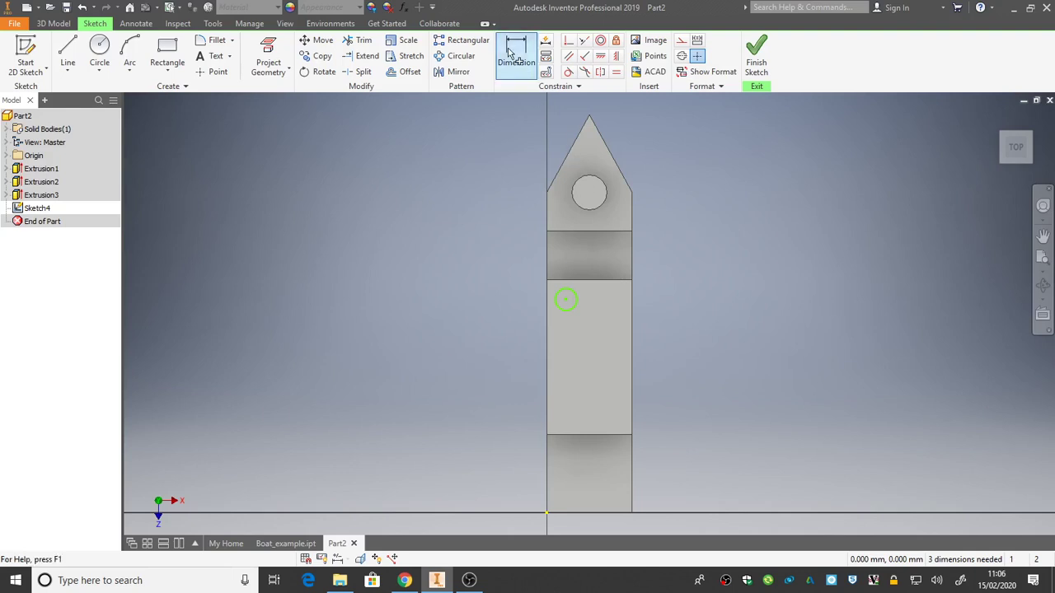
click(557, 297)
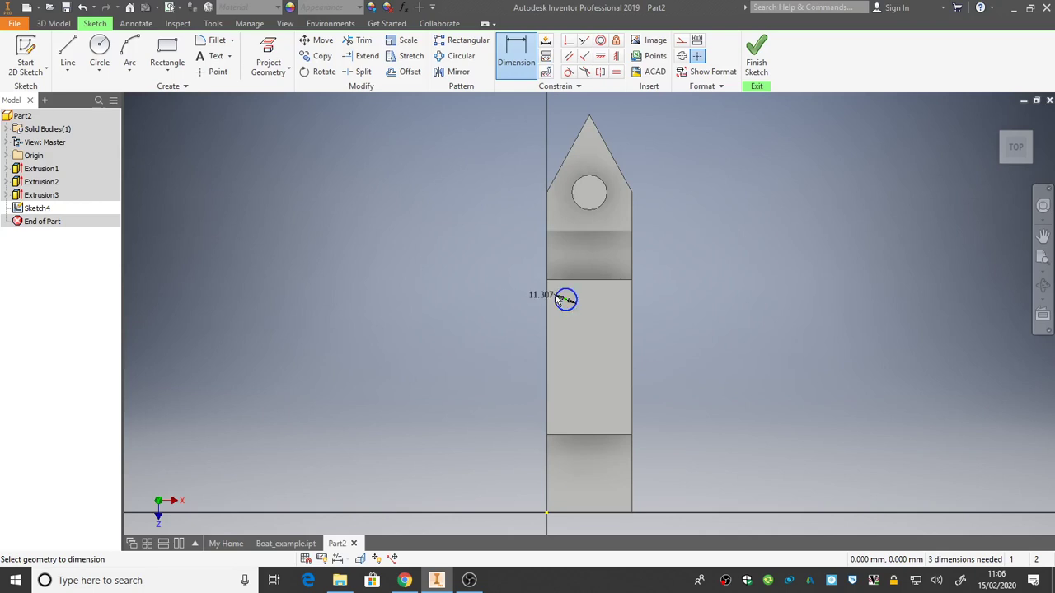
click(510, 283)
text(8)
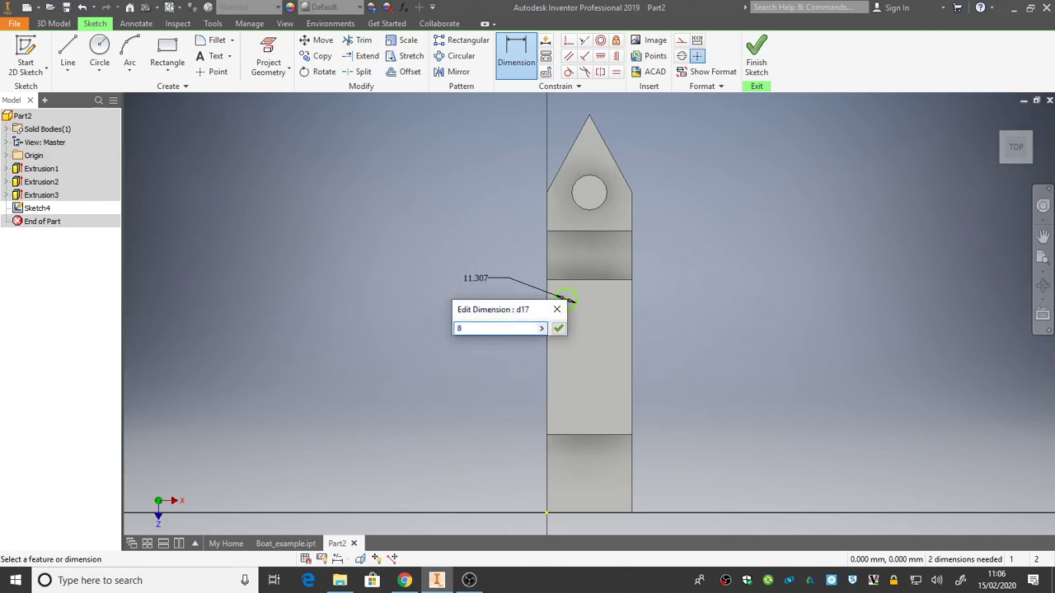
click(557, 328)
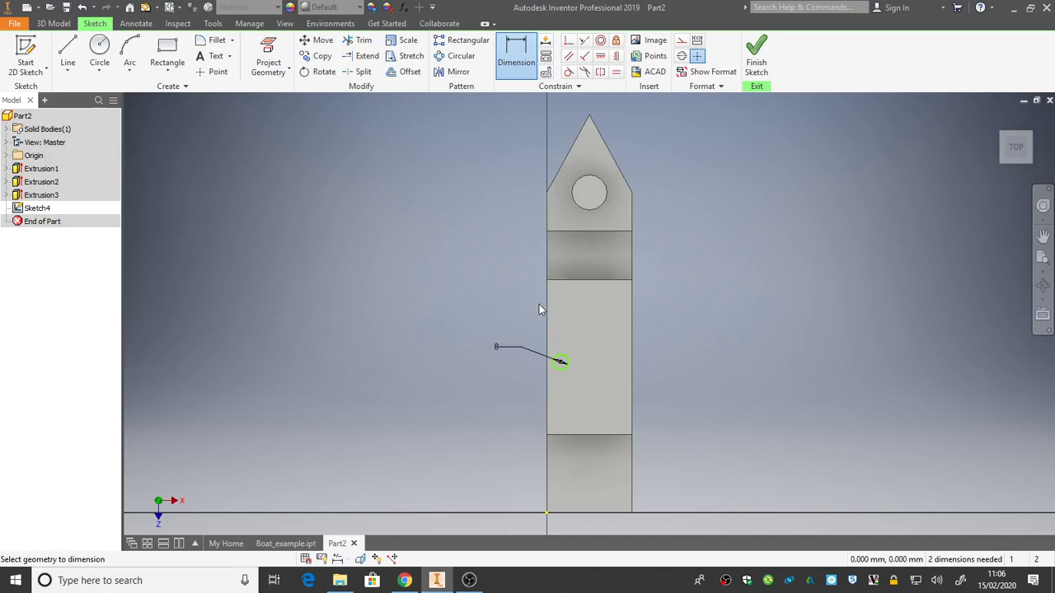
Step: Locate the circle centre 10 from the deck's left edge and 15 from its top edge
click(546, 309)
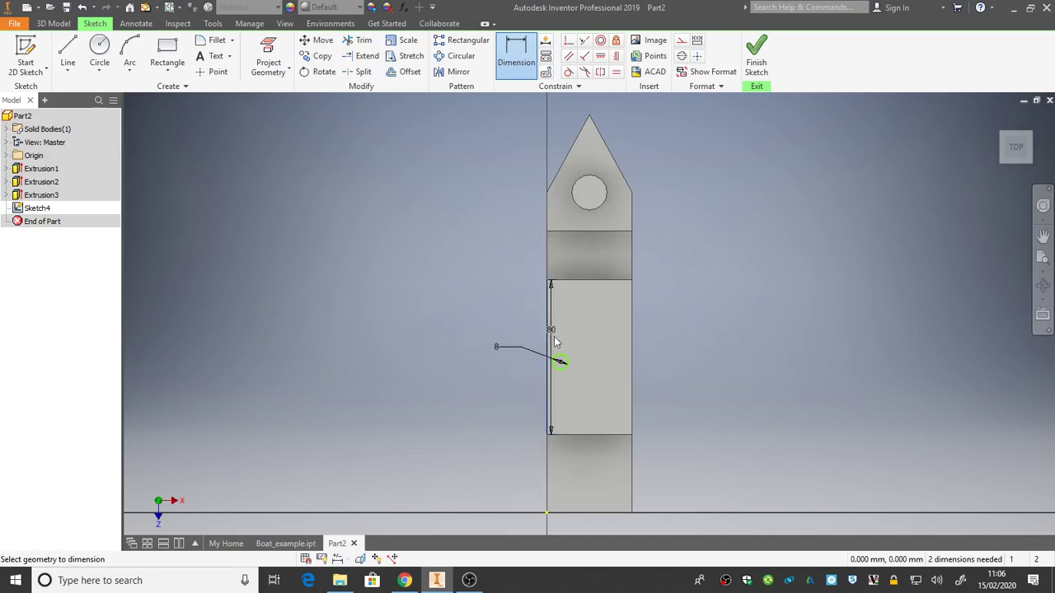
click(562, 363)
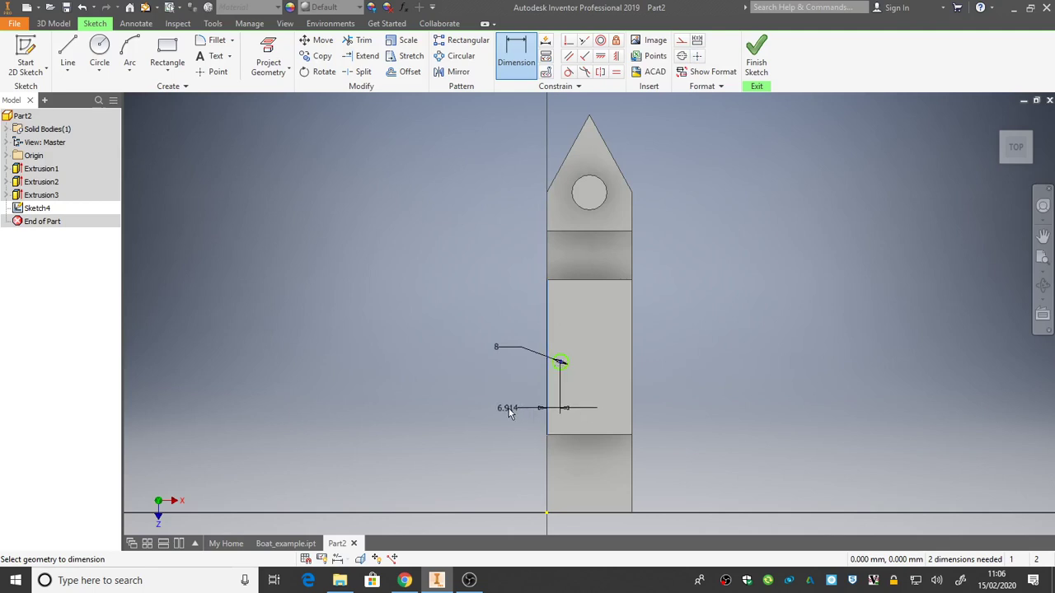
click(506, 409)
text(8)
key(Return)
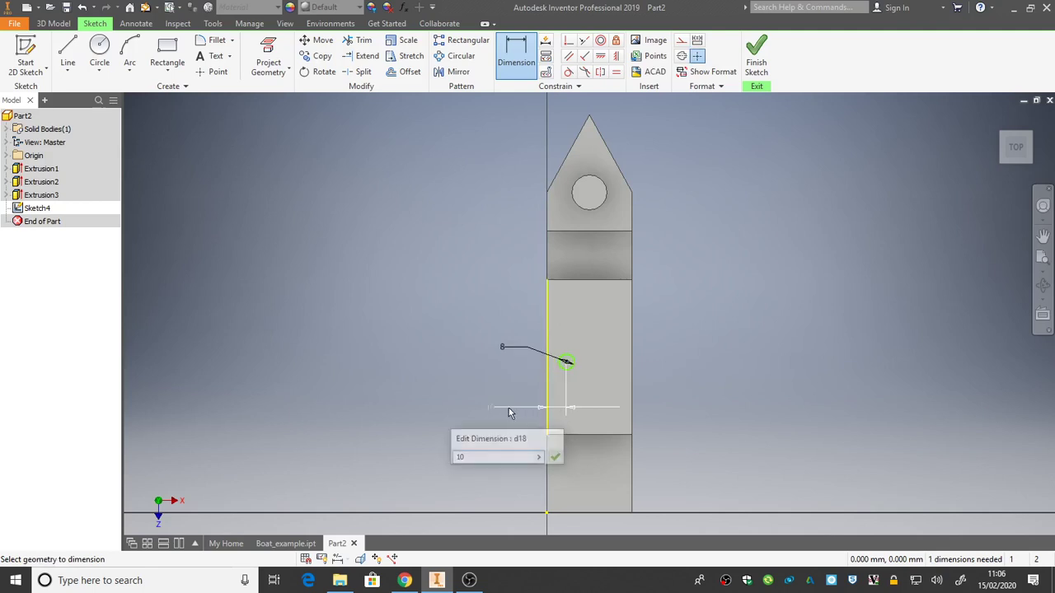
click(566, 281)
click(566, 360)
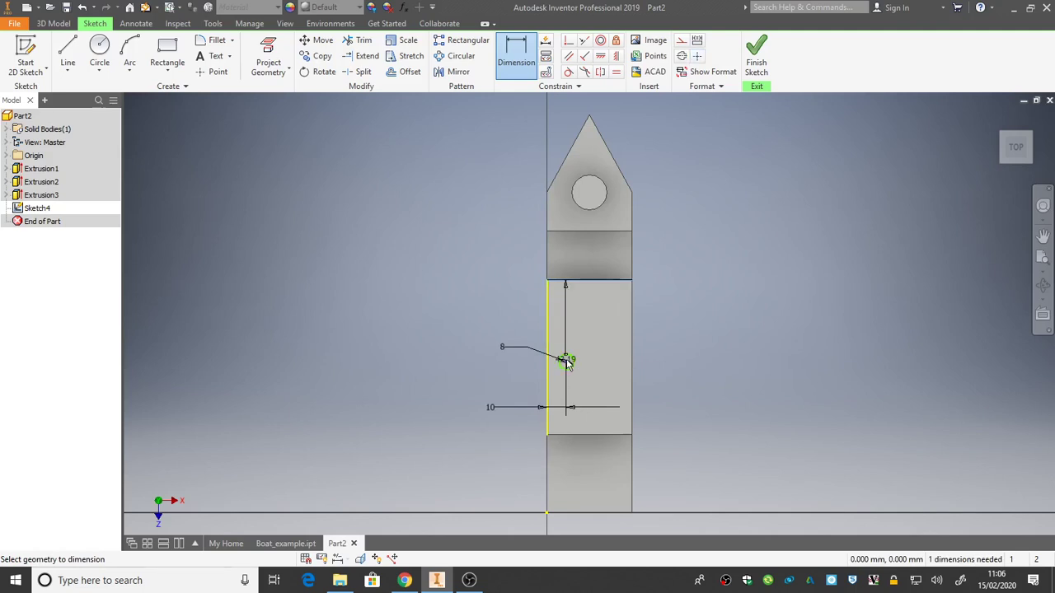
click(524, 319)
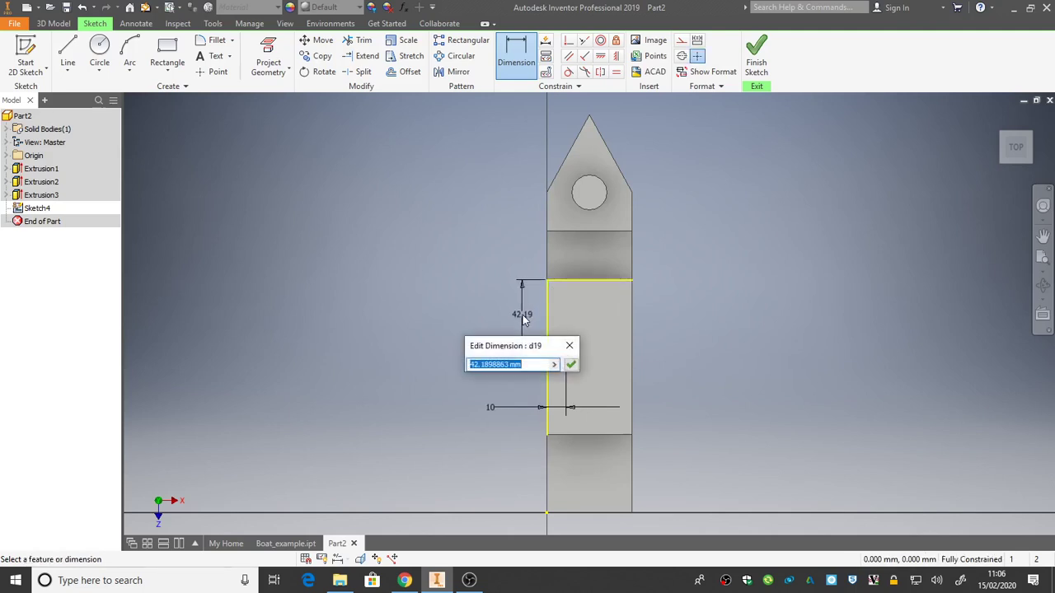
text(15)
key(Return)
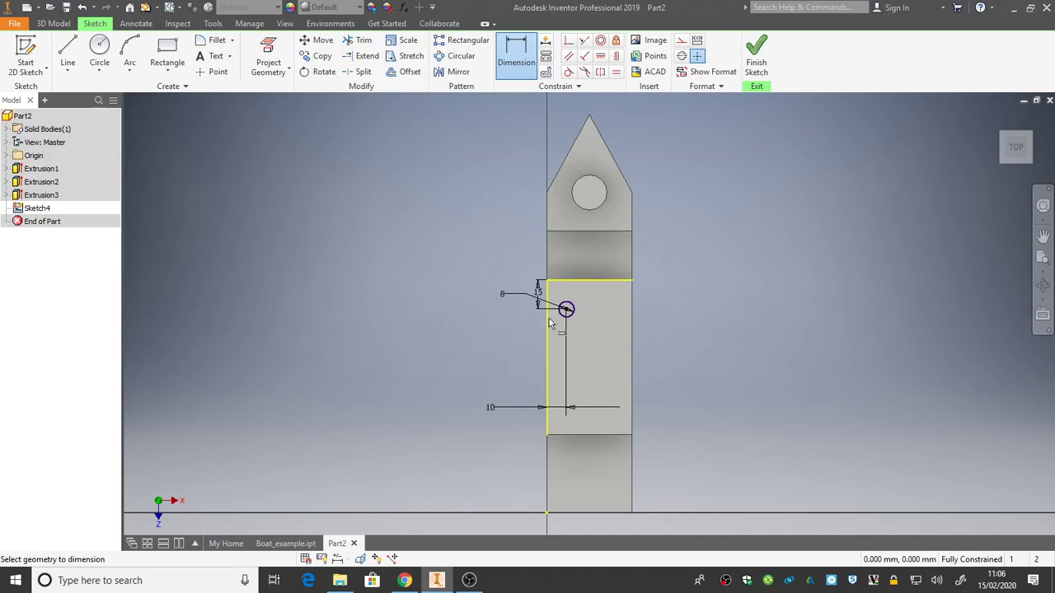
Step: Finish the sketch and cut the 8-diameter circle 22.5 mm deep into the middle deck
click(755, 63)
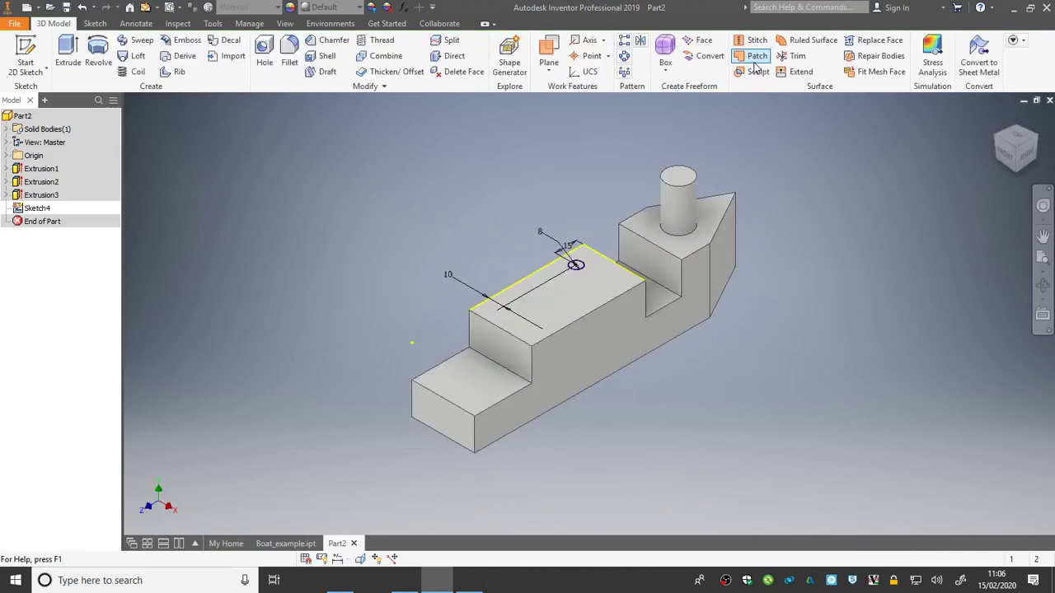
click(71, 51)
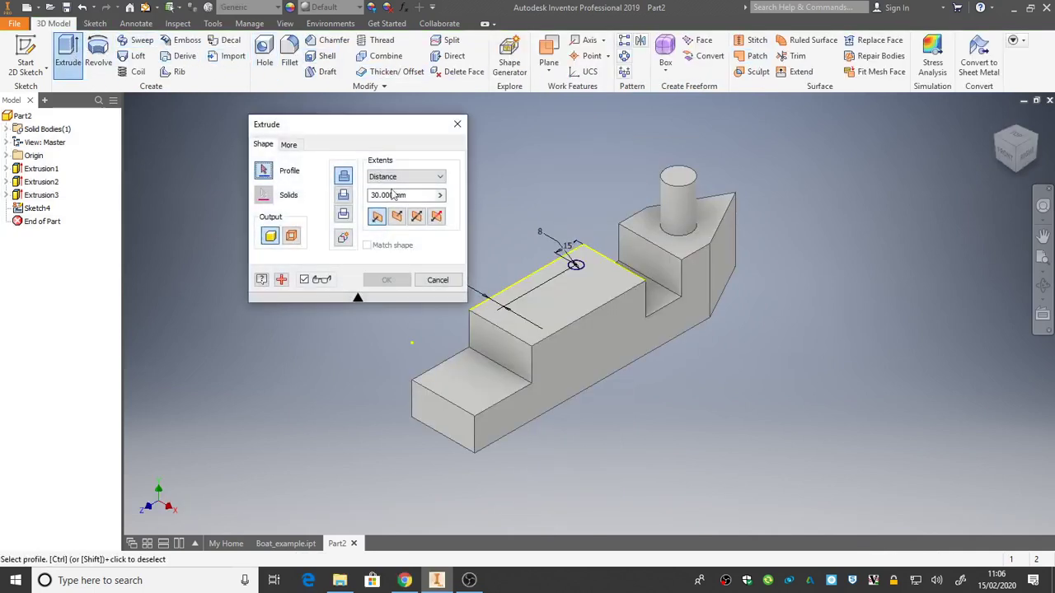
click(580, 265)
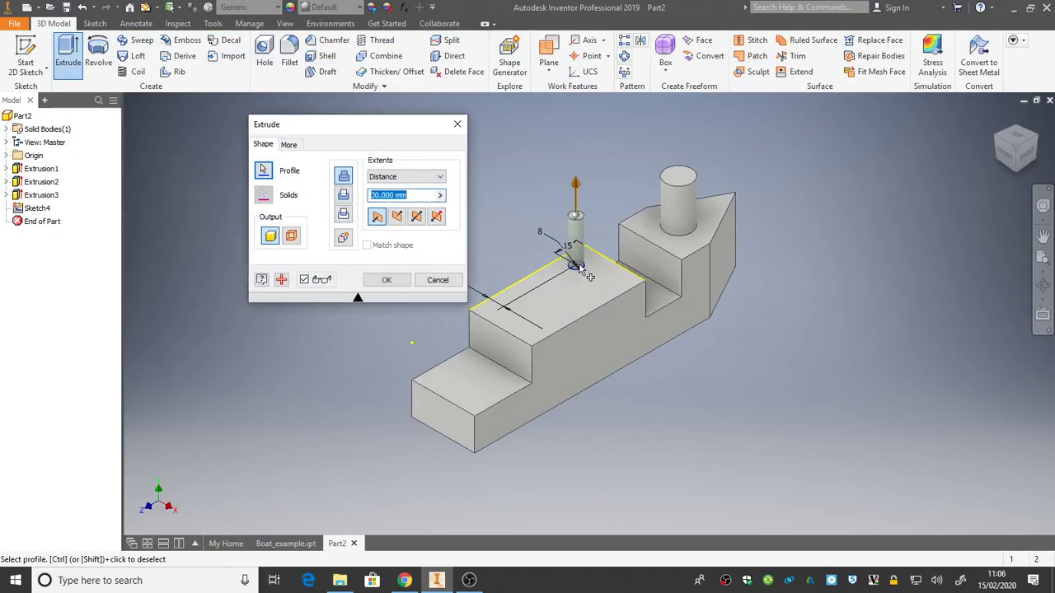
click(344, 198)
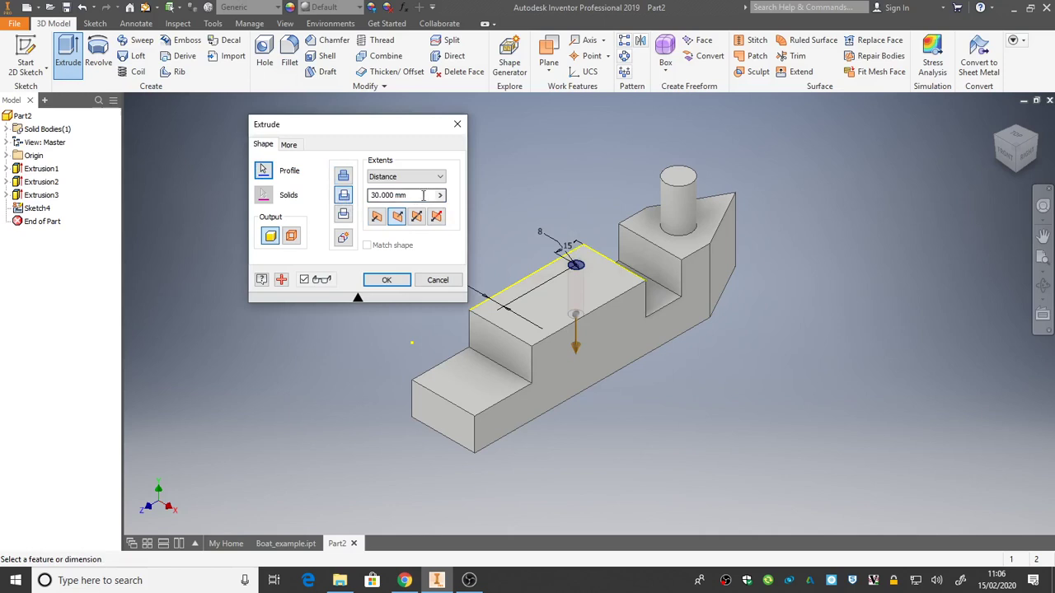
text(22.5)
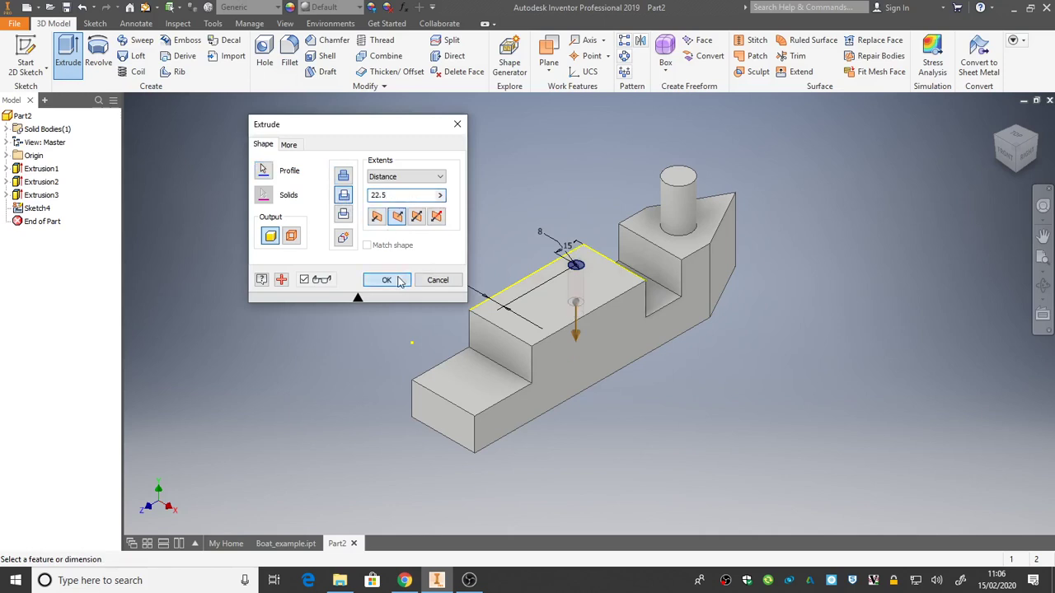
click(392, 280)
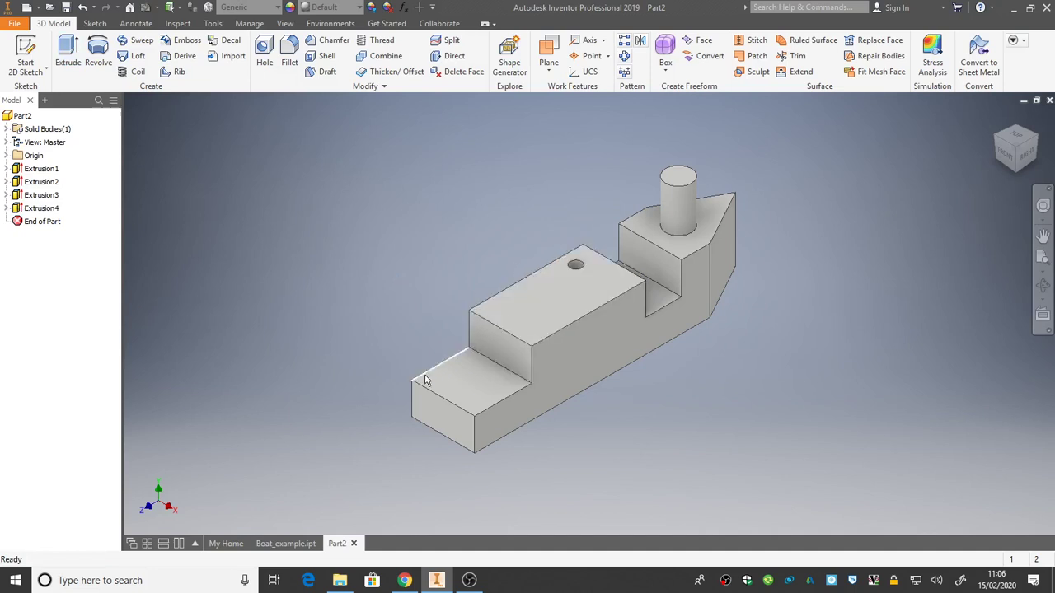
Step: Inspect the finished Boat_example part from other views, then return to Part2
click(284, 544)
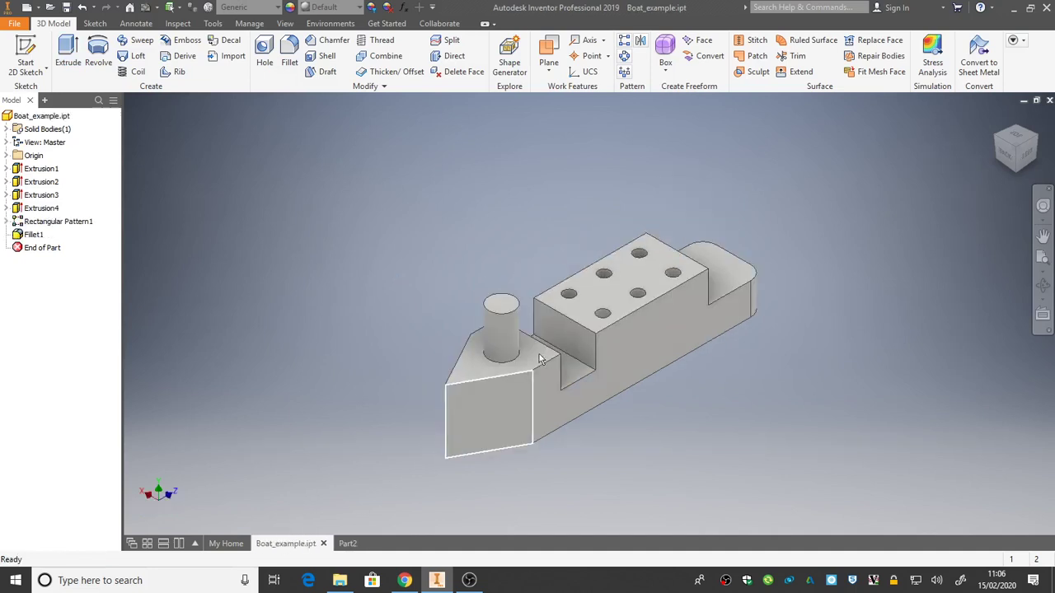
click(1036, 141)
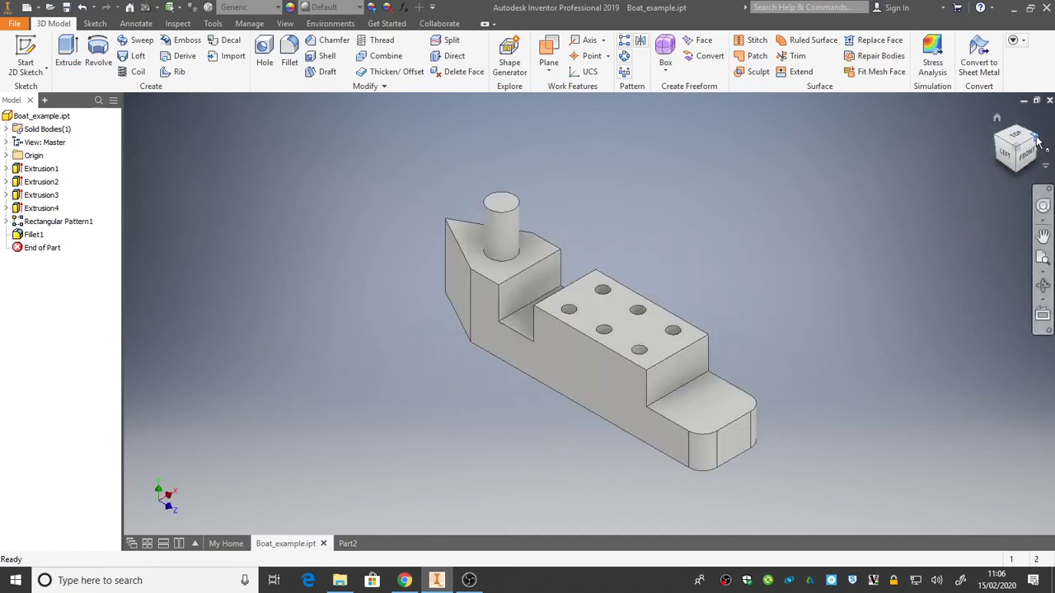
click(1022, 152)
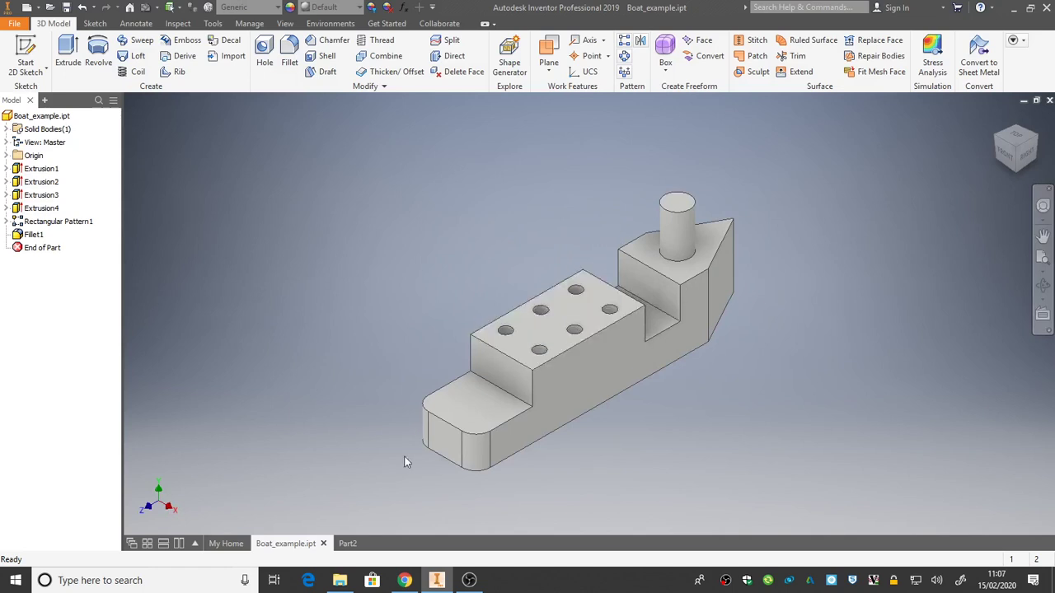
click(346, 542)
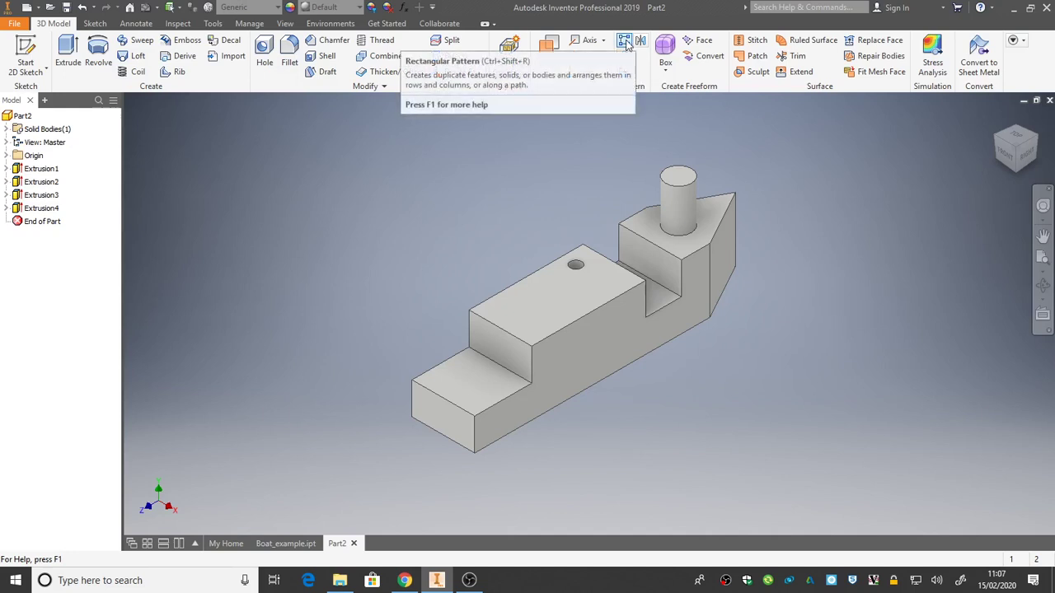
Step: Start a rectangular pattern with only the deck hole selected as the feature
click(625, 43)
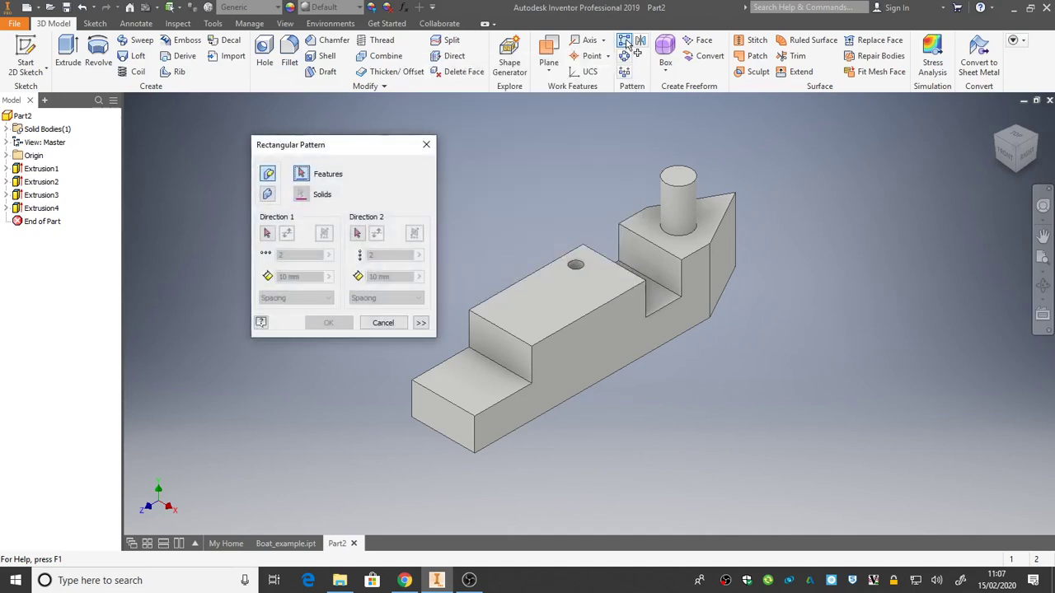
drag(370, 148, 383, 133)
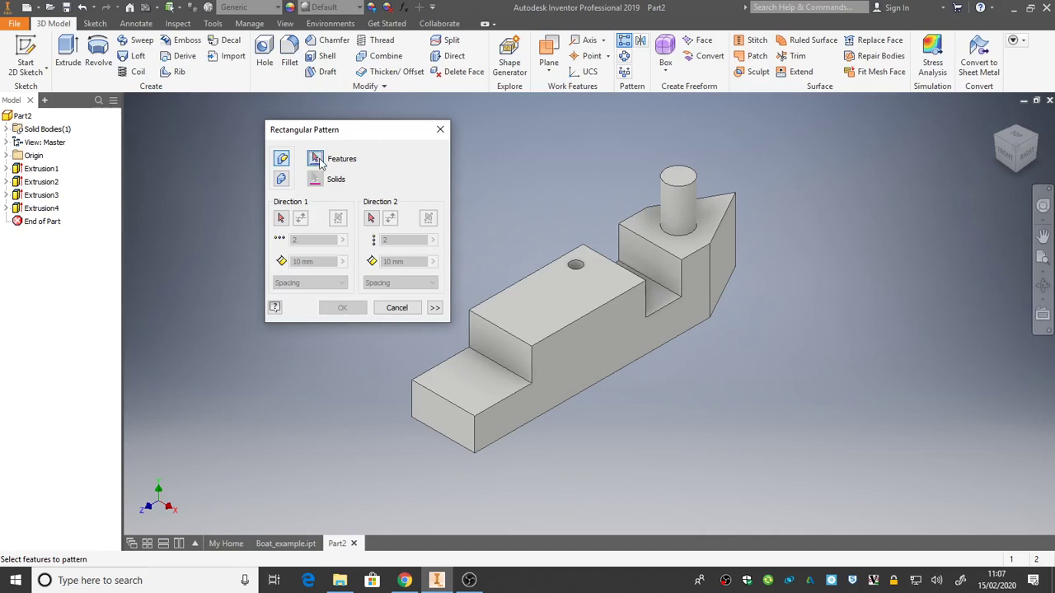
click(570, 264)
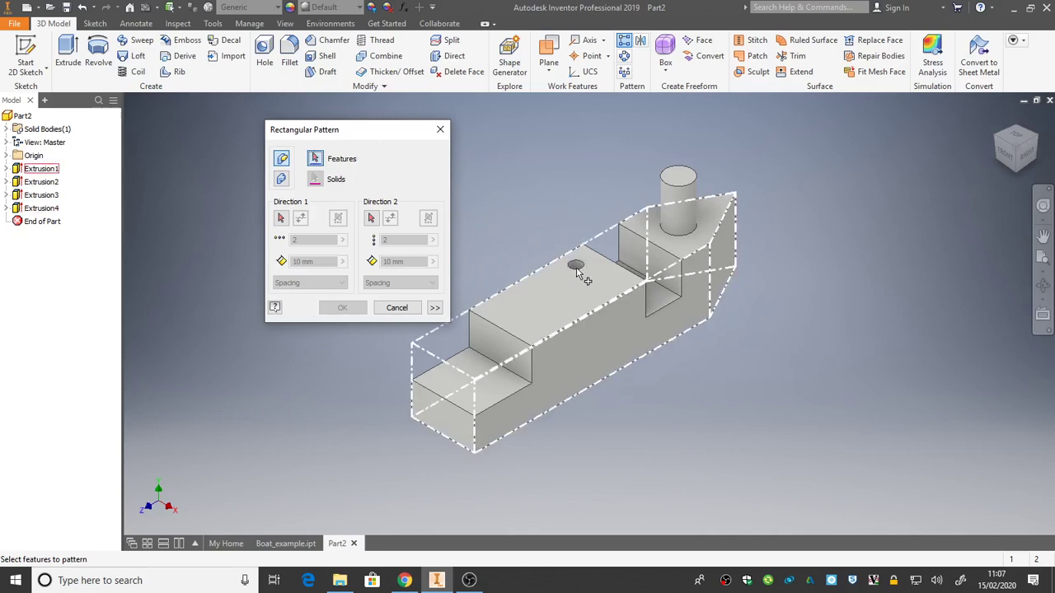
click(576, 267)
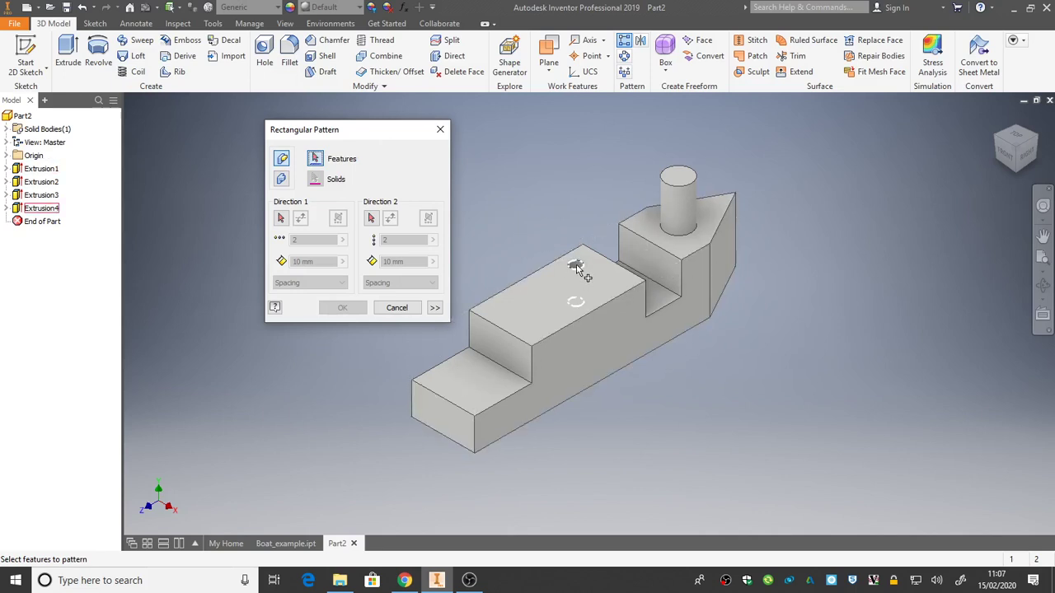
click(577, 266)
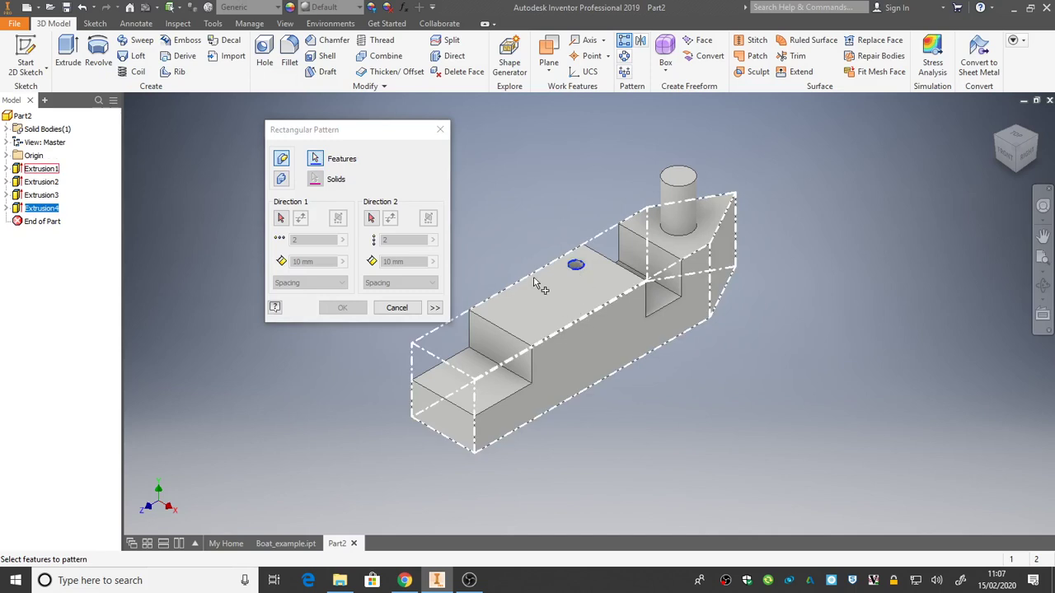
click(542, 286)
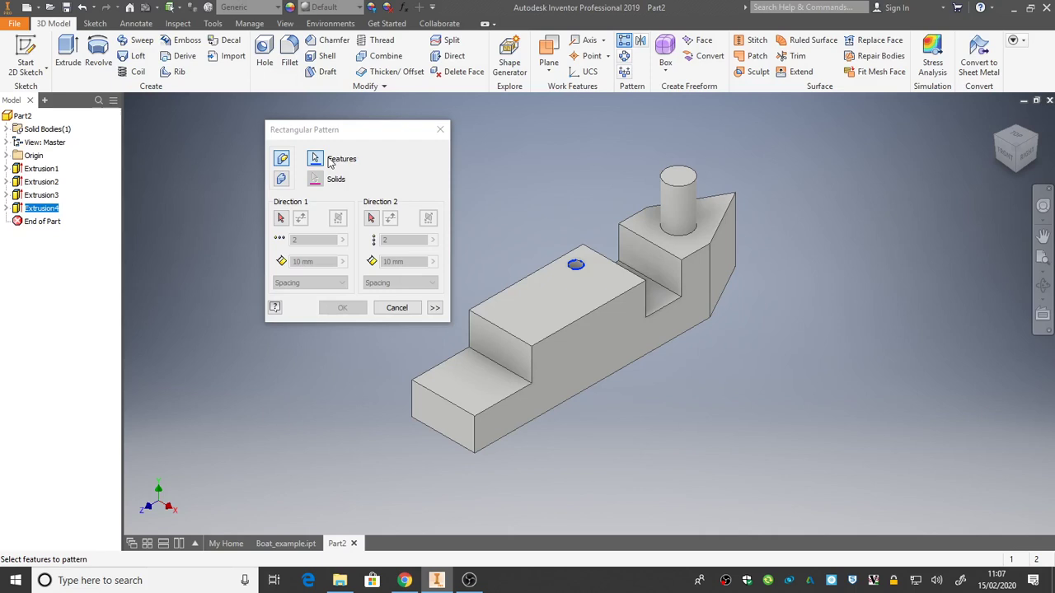
Step: Set Direction 1 along the deck's cross edge, flipped, with spacing 24
click(280, 219)
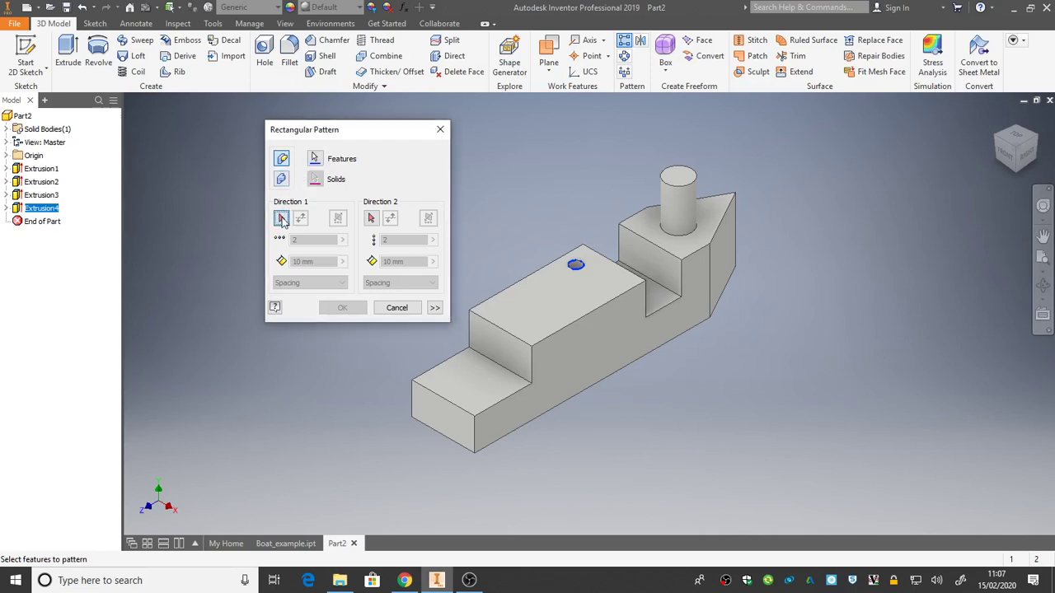
click(585, 248)
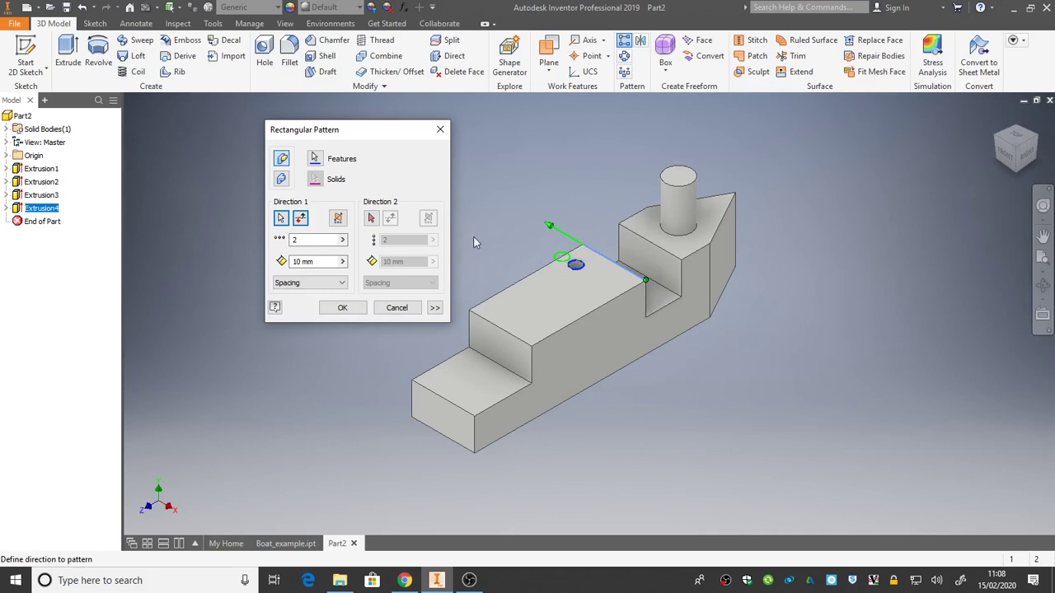
click(301, 219)
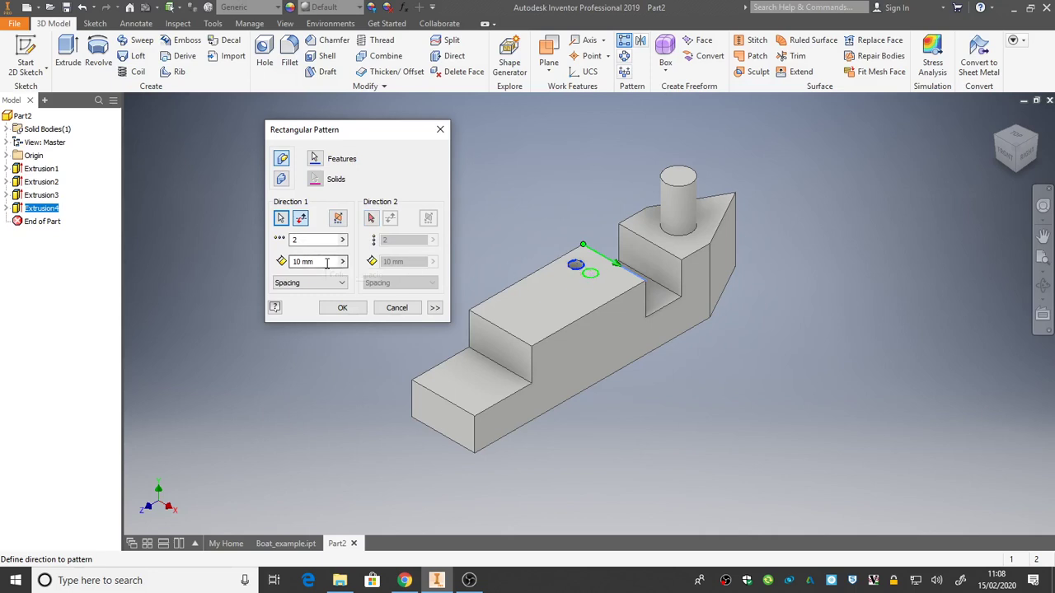
drag(328, 262, 282, 262)
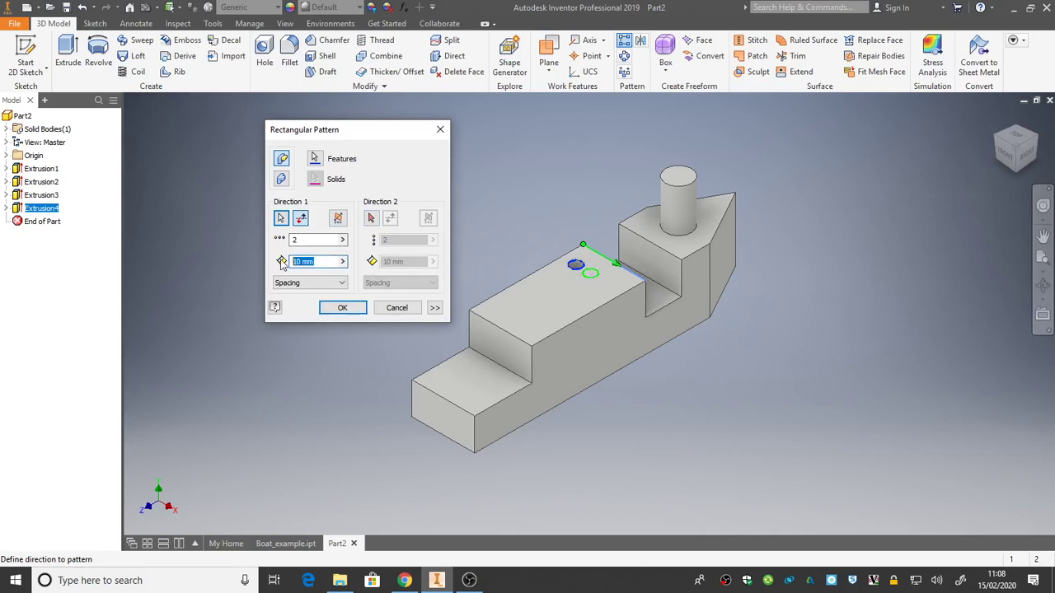
text(24)
Step: Add a second pattern direction along the deck's long edge with 3 rows spaced 25, giving six holes
click(372, 219)
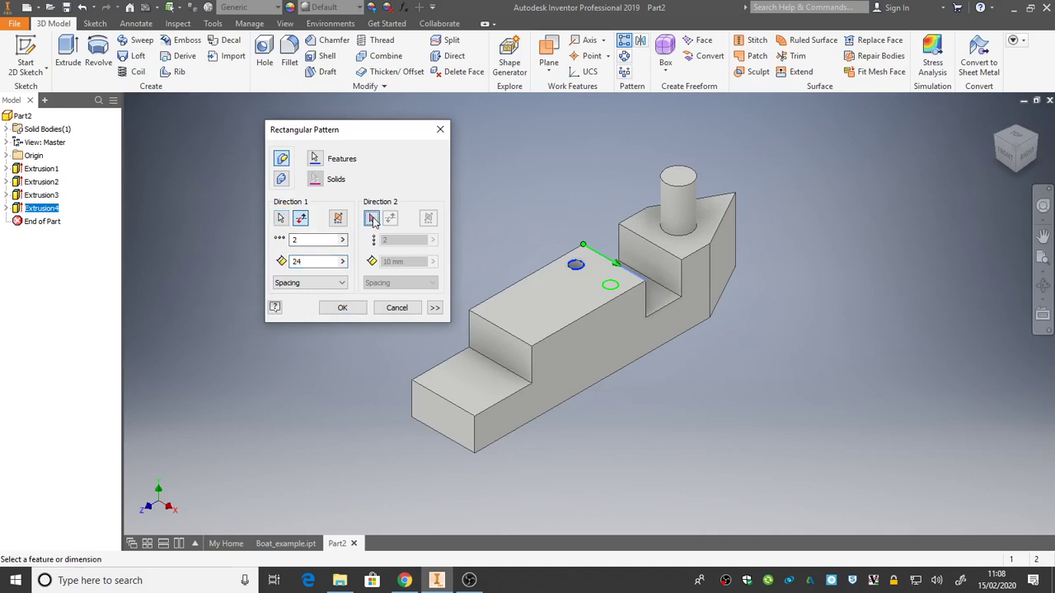
click(534, 274)
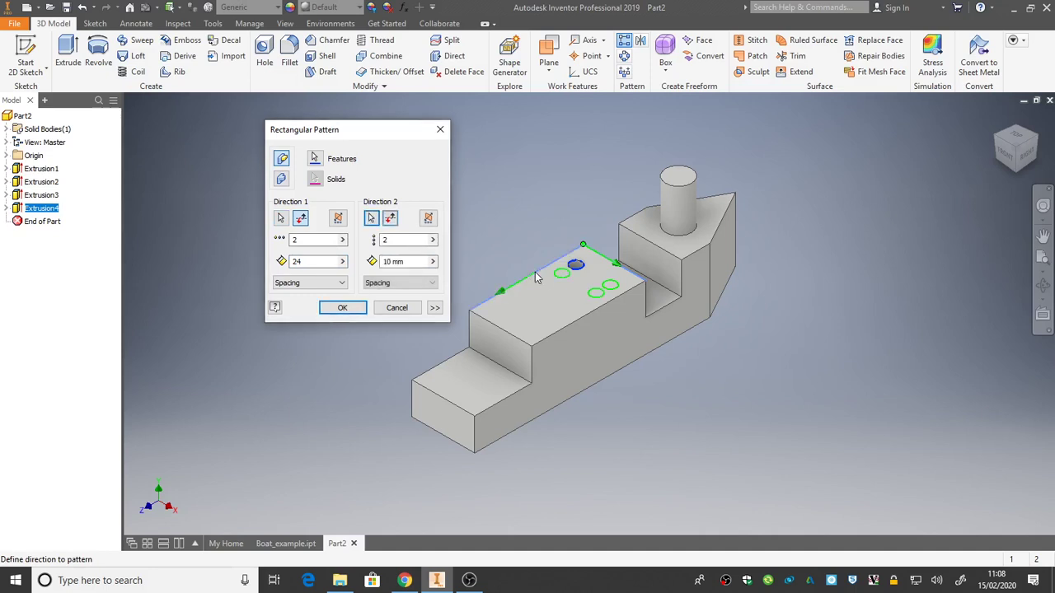
click(410, 241)
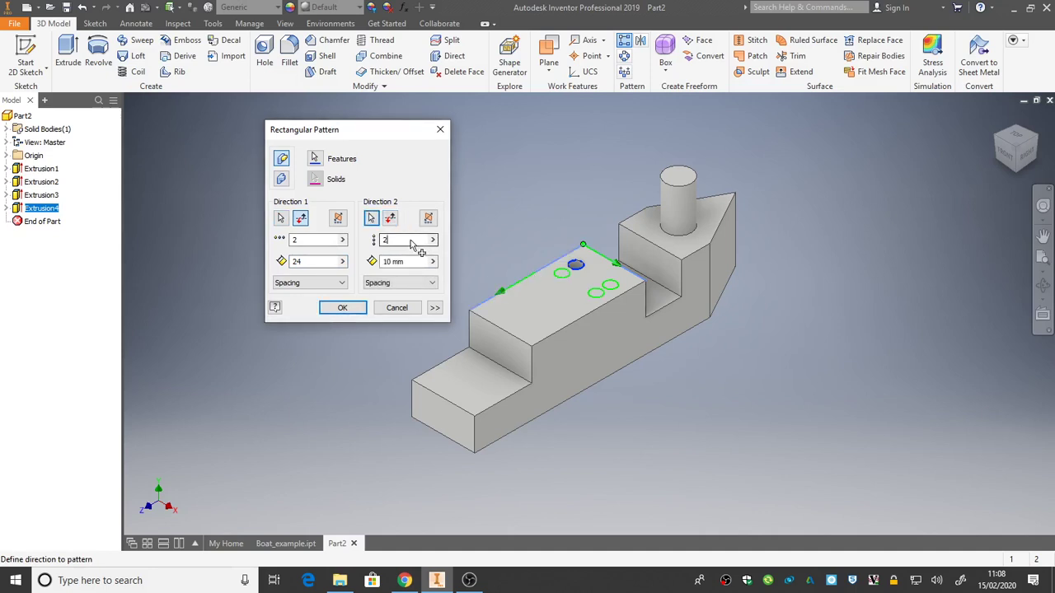
double_click(412, 241)
text(3)
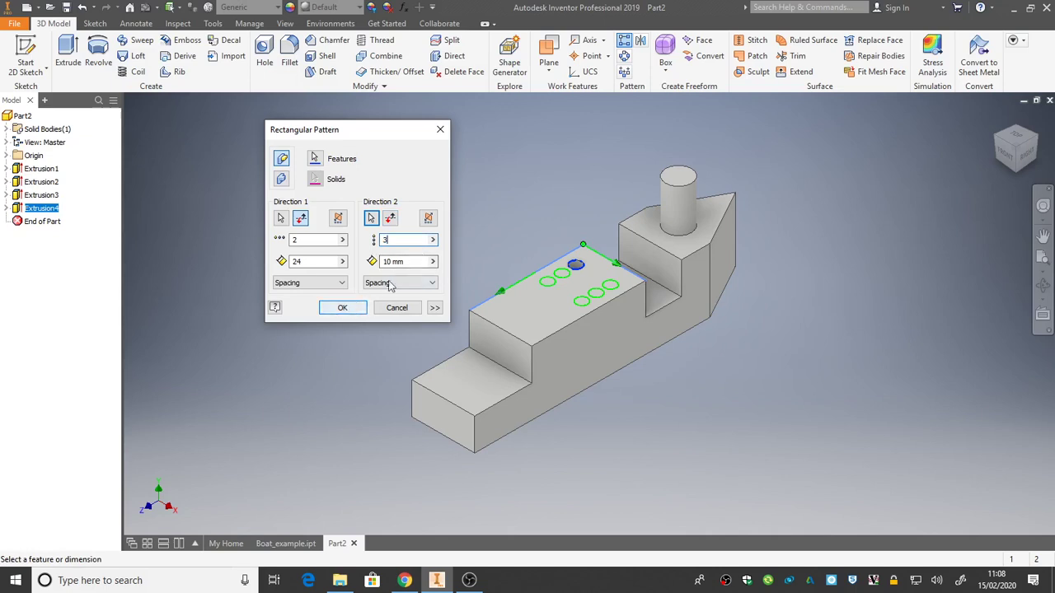
click(412, 262)
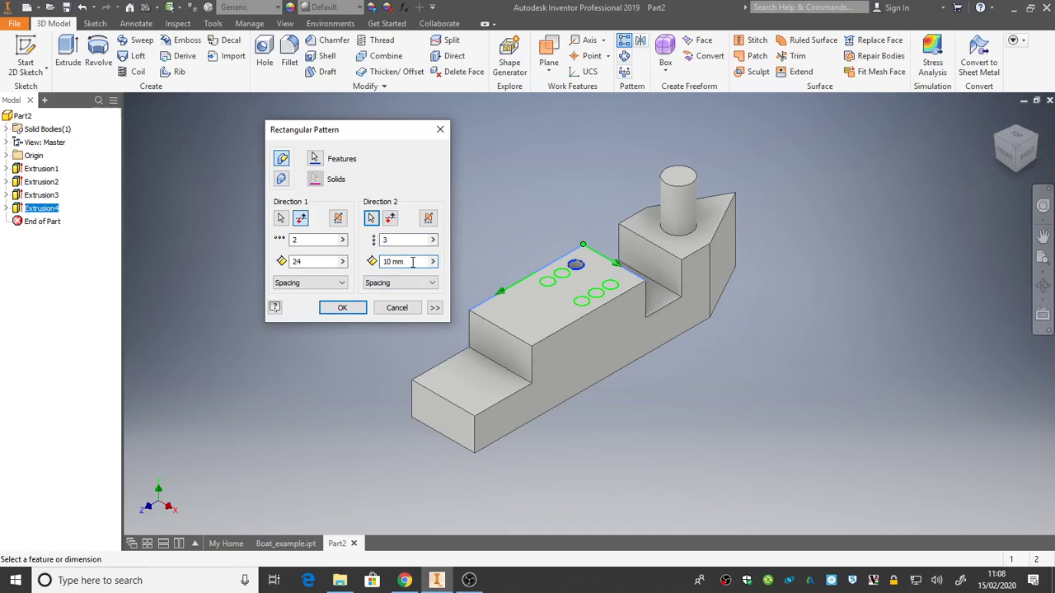
drag(412, 262, 375, 261)
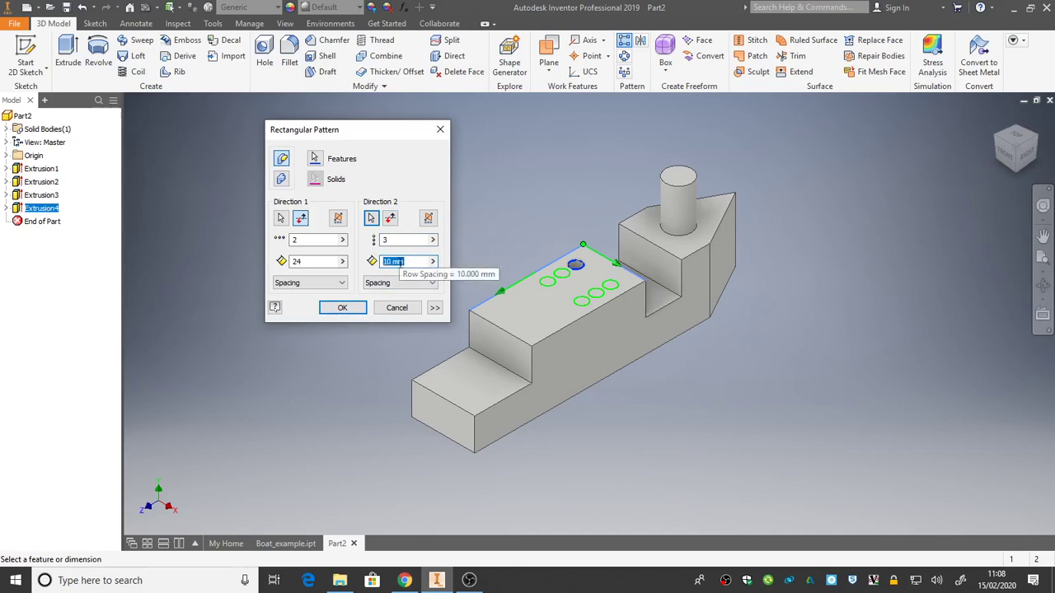
text(25)
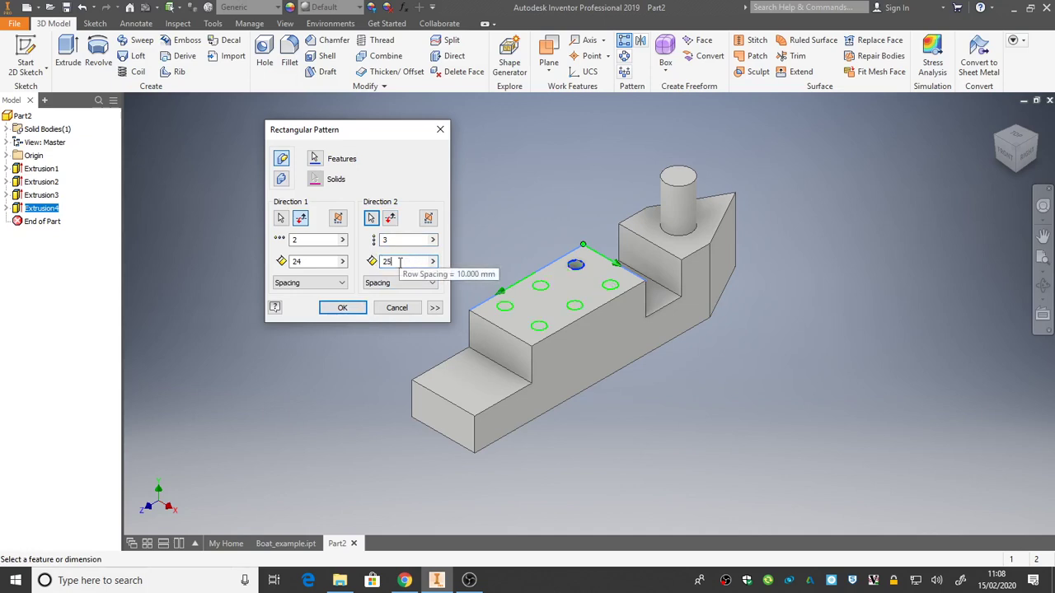
click(344, 308)
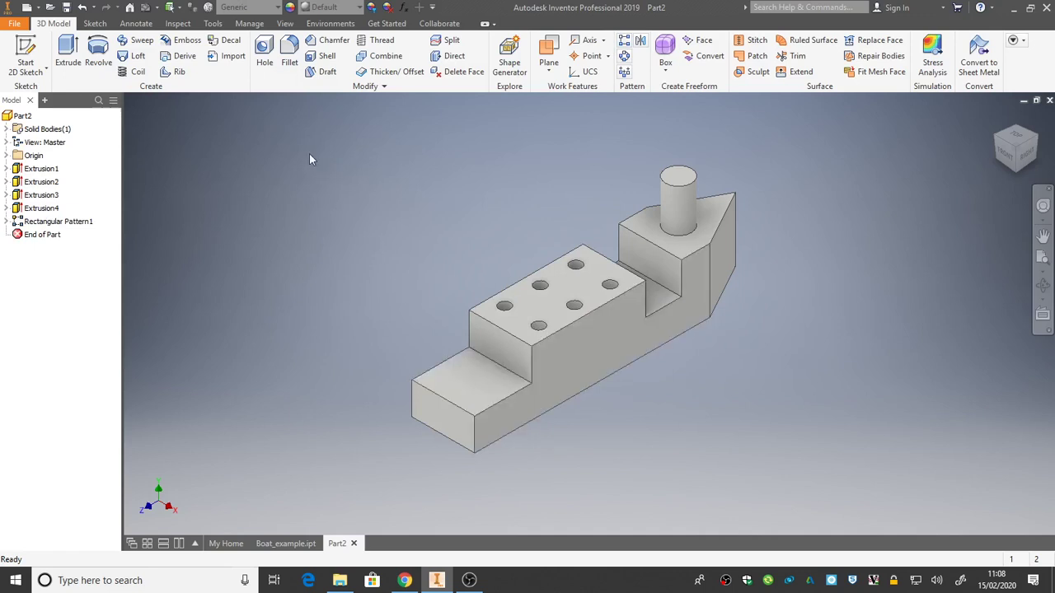
Step: Fillet the two vertical stern edges with a radius of 10
click(290, 51)
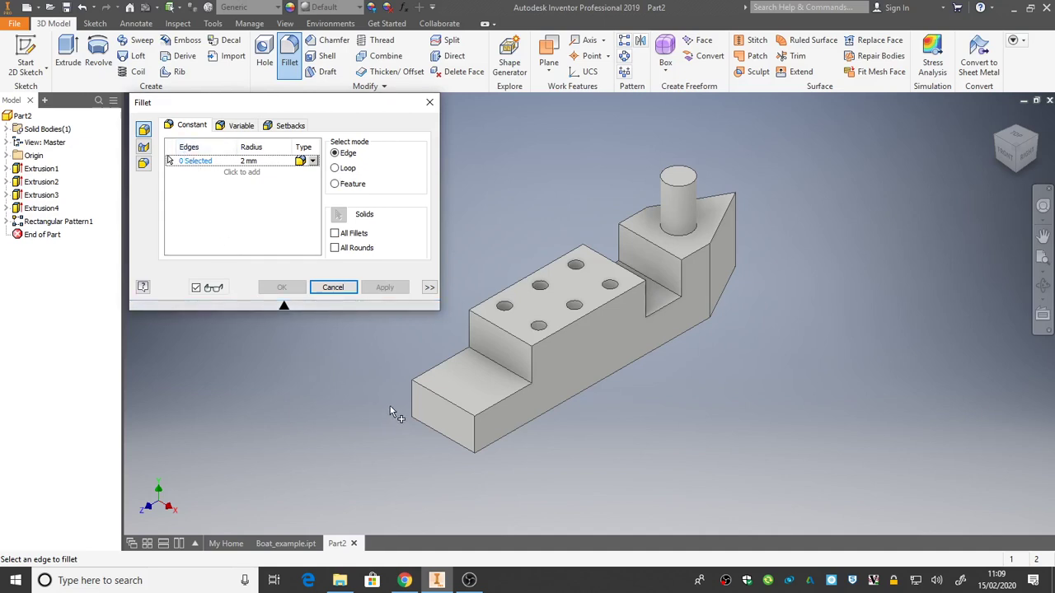
click(413, 402)
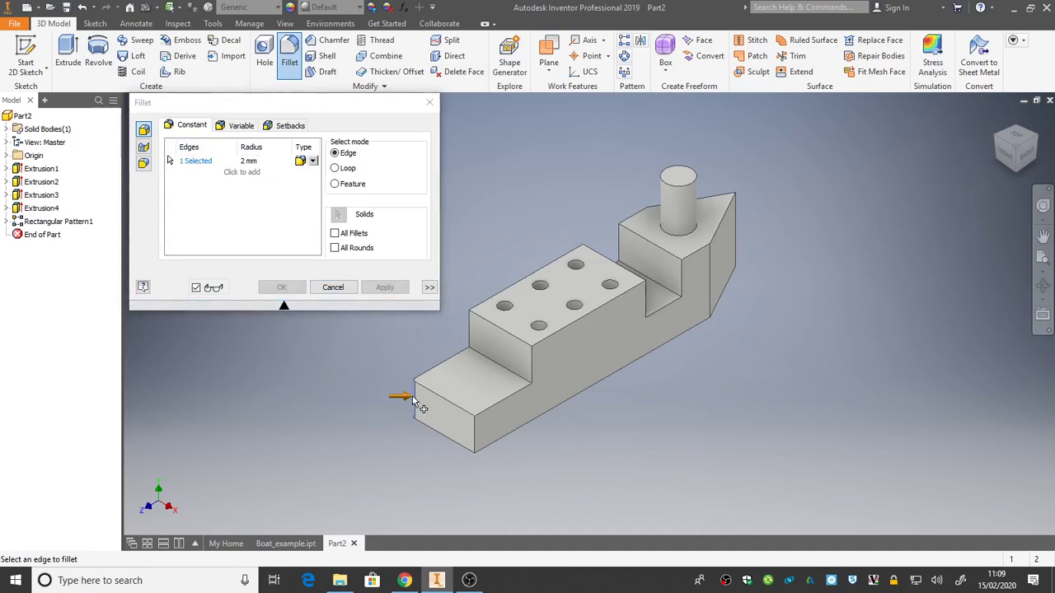
click(475, 437)
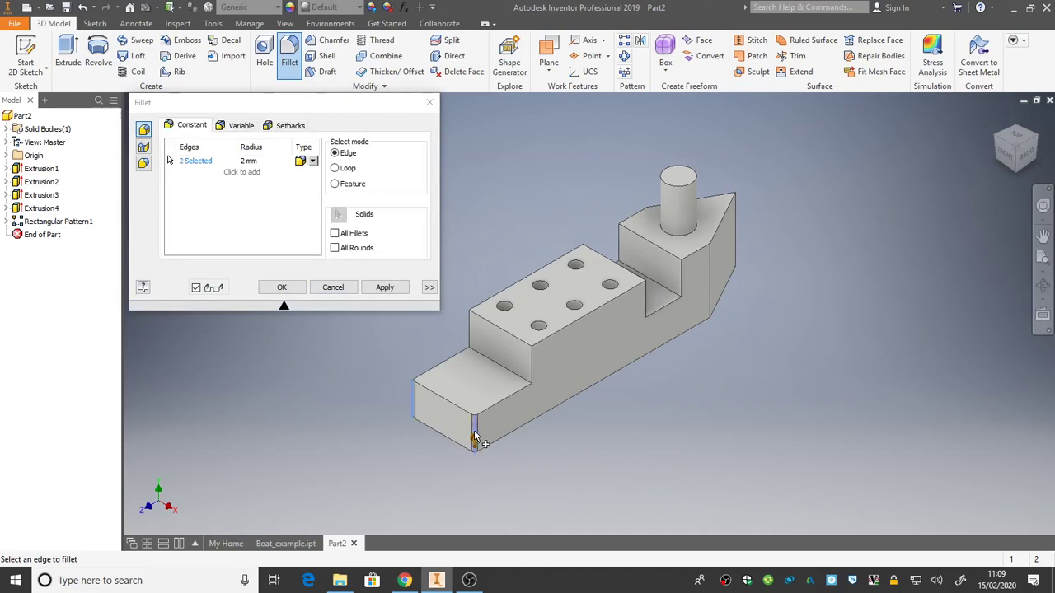
click(265, 160)
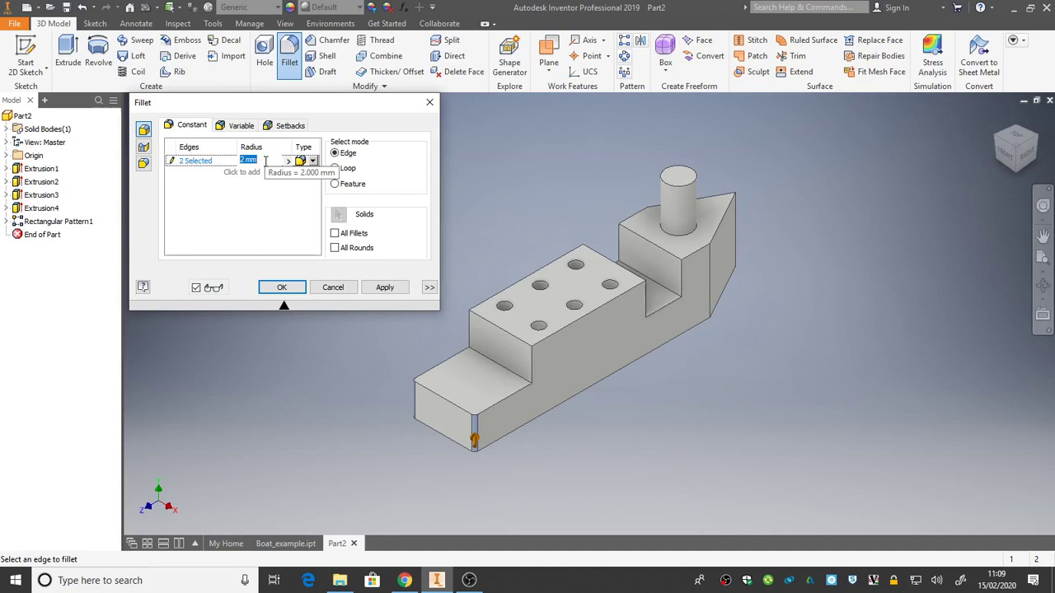
text(10)
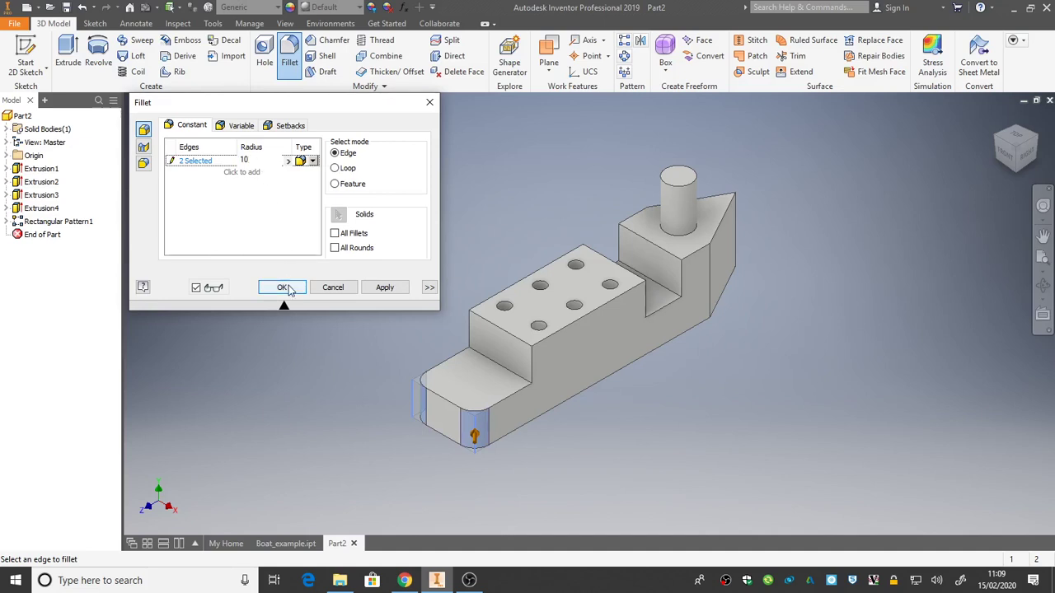
click(283, 287)
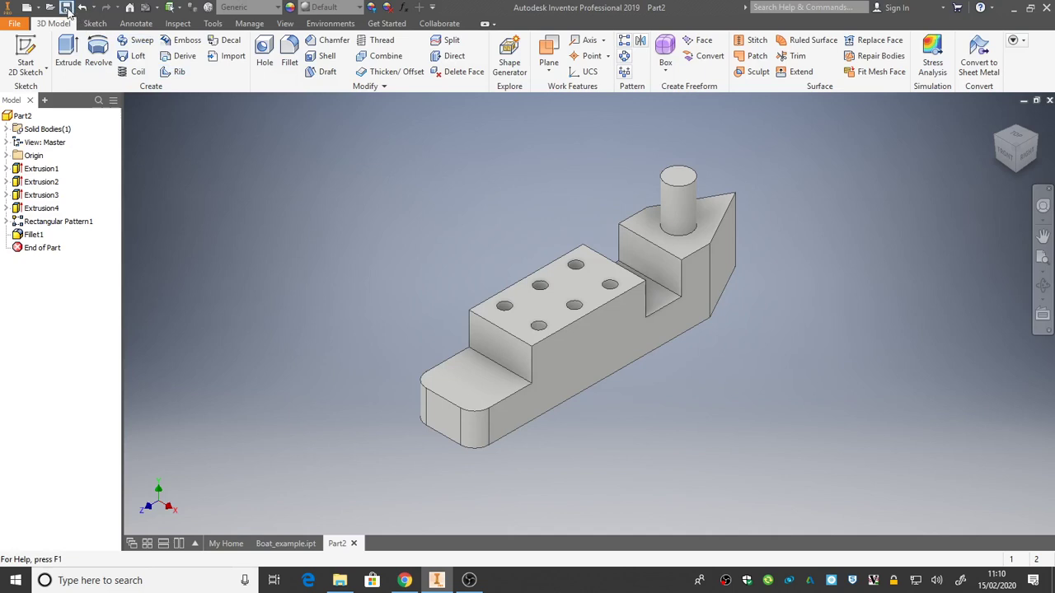
Step: Start saving the part and enter 'Boat' as the file name
click(19, 24)
click(36, 134)
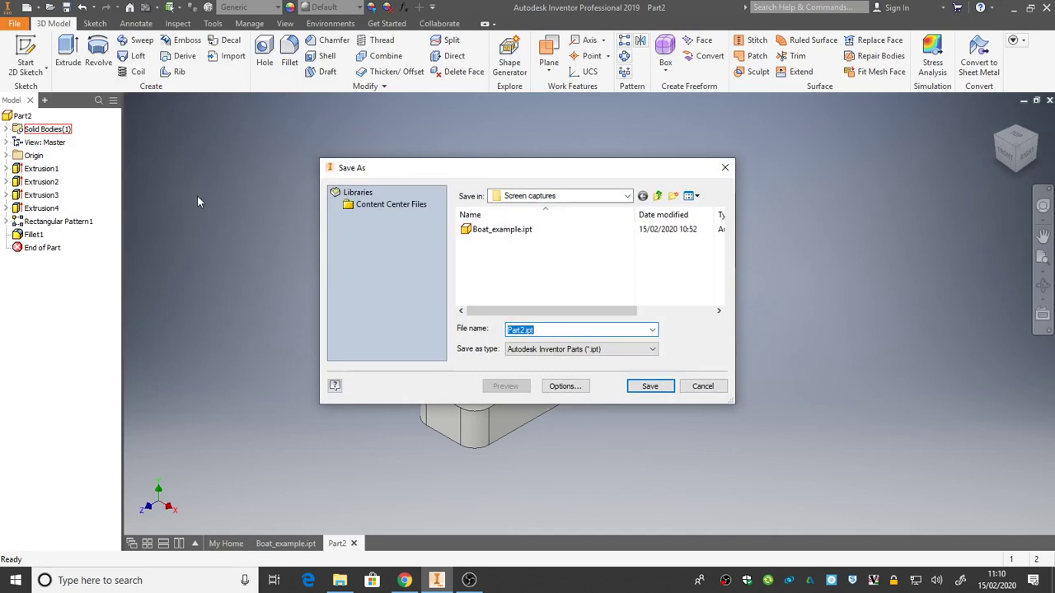
text(Boat)
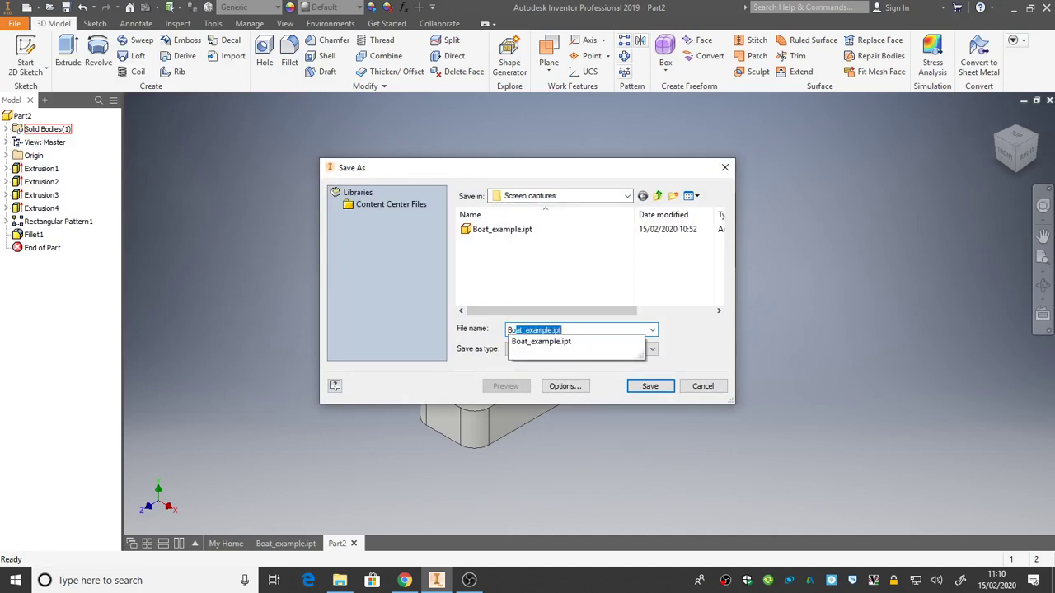
key(Delete)
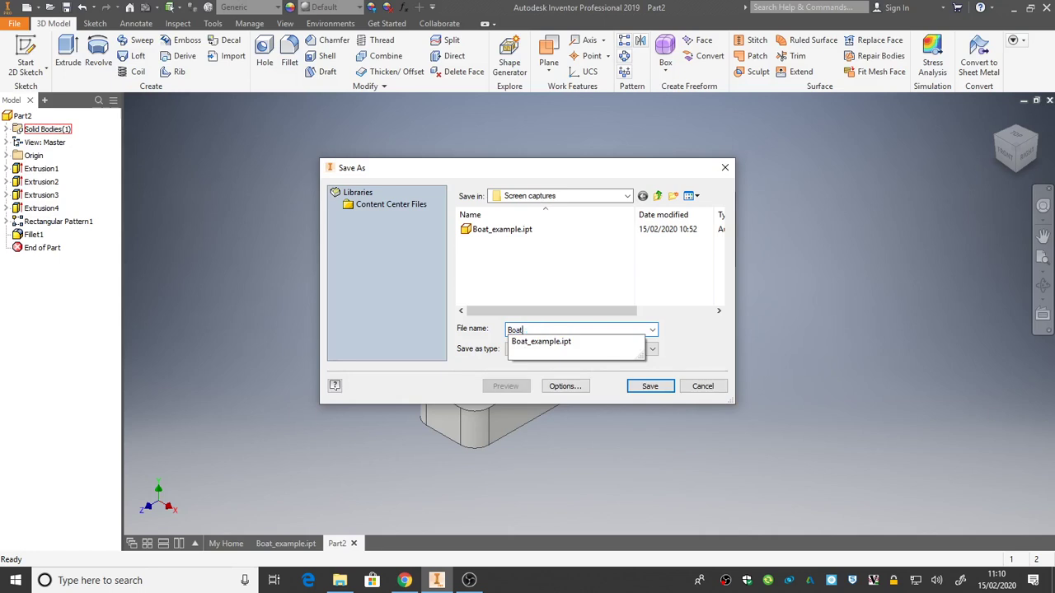